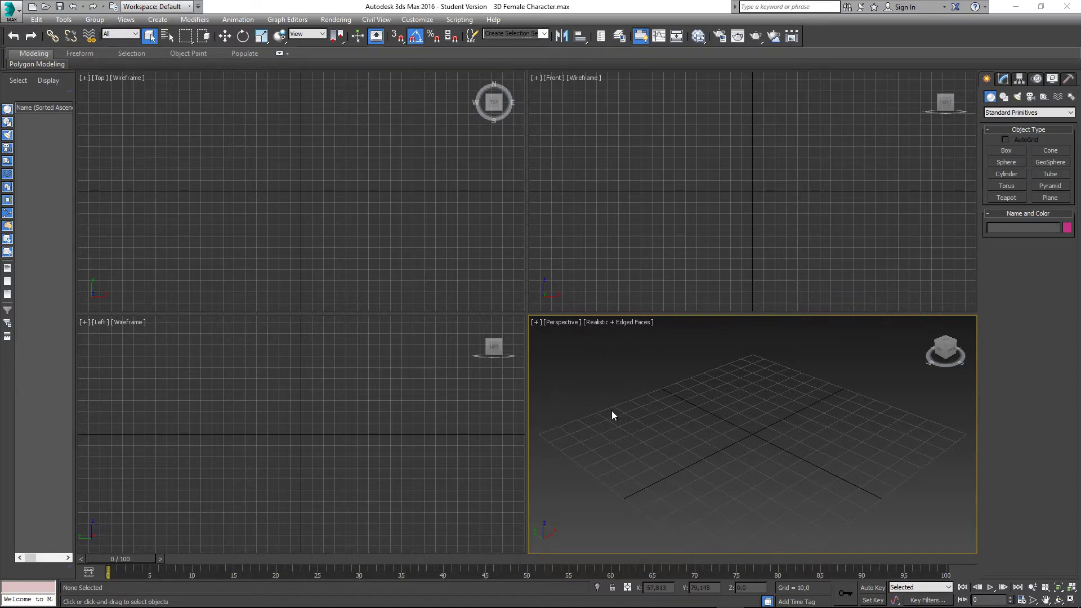
Draw a plane about 161 long by 175 wide, centred near the origin, in a maximized Front view
key(alt+w)
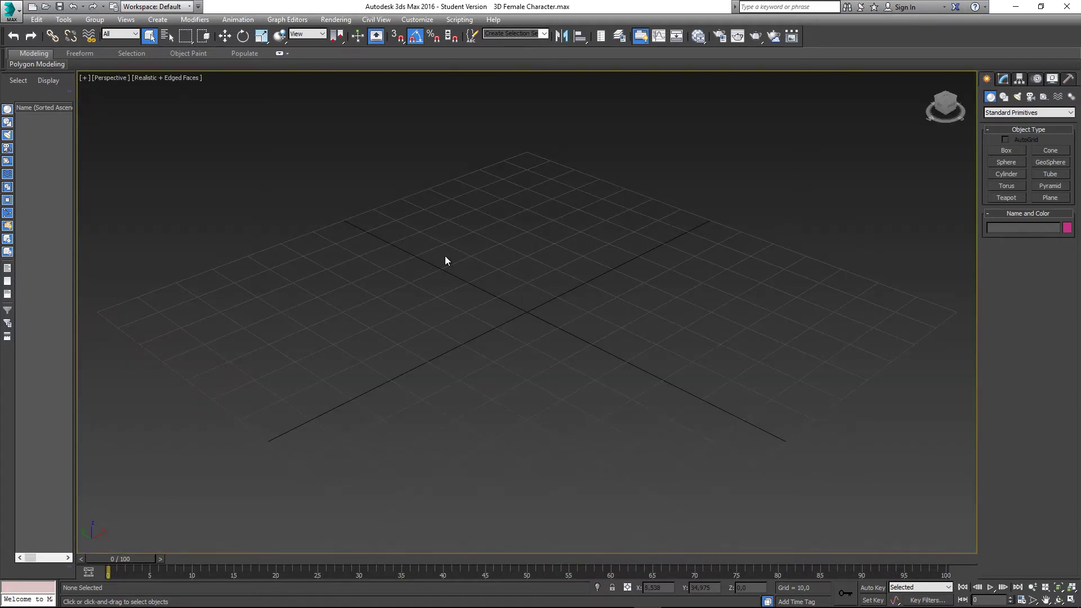
key(f)
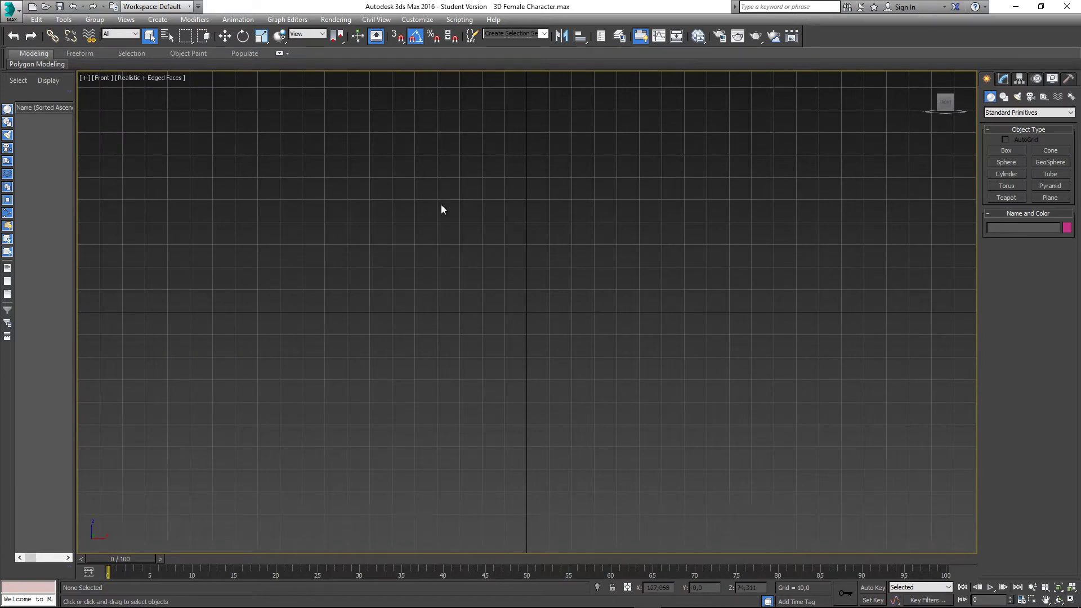
mouse_move(960, 107)
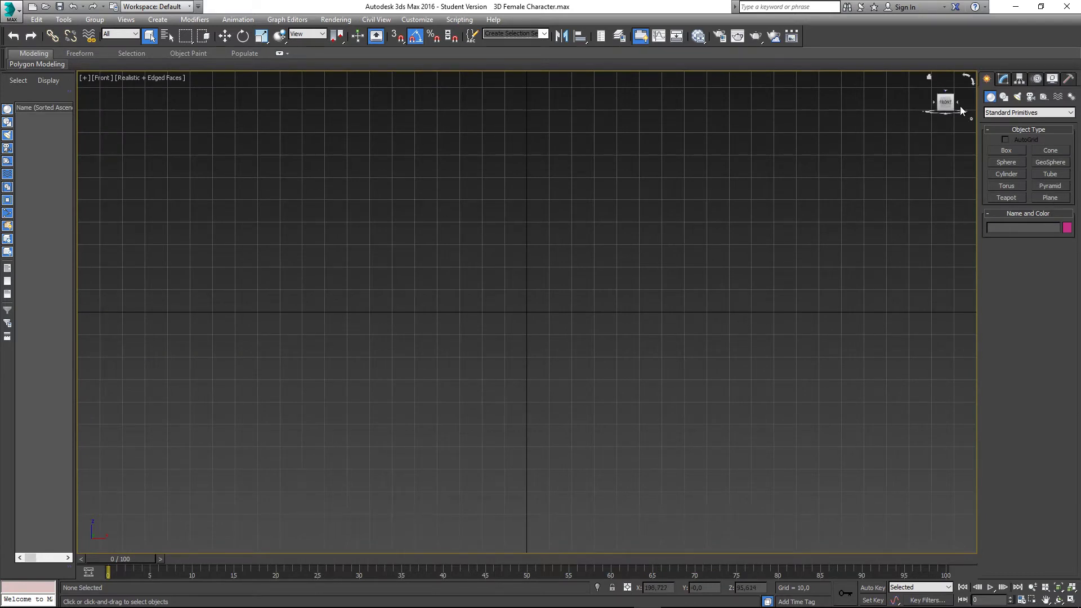
click(1049, 198)
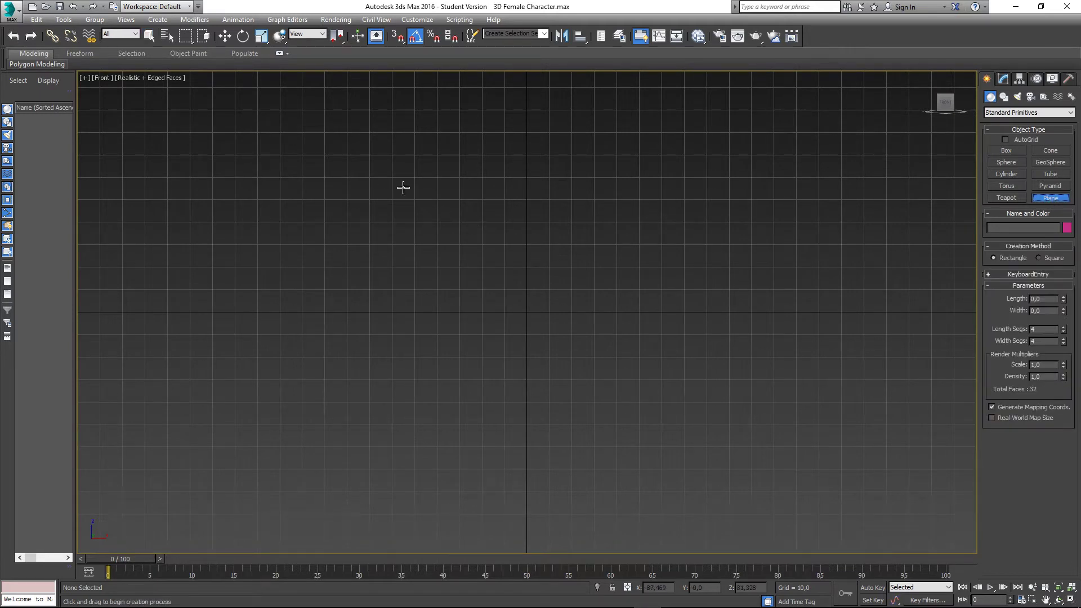
drag(330, 129, 725, 491)
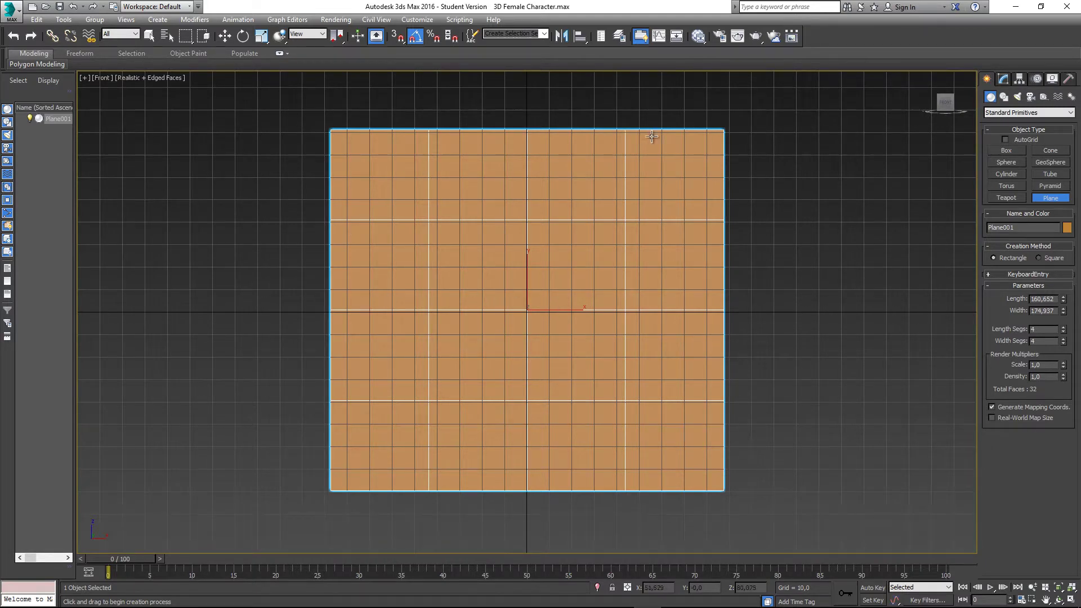
mouse_move(449, 226)
middle_down()
mouse_move(444, 237)
mouse_move(443, 225)
middle_up()
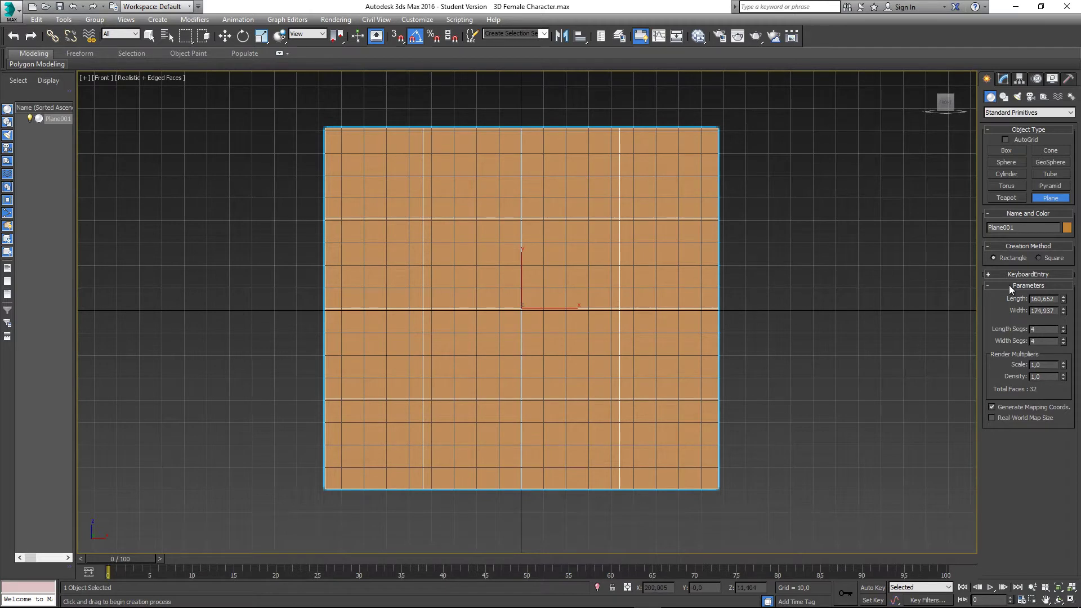
Set the plane's length and width to 90 each
double_click(1044, 299)
text(90)
key(Tab)
text(9)
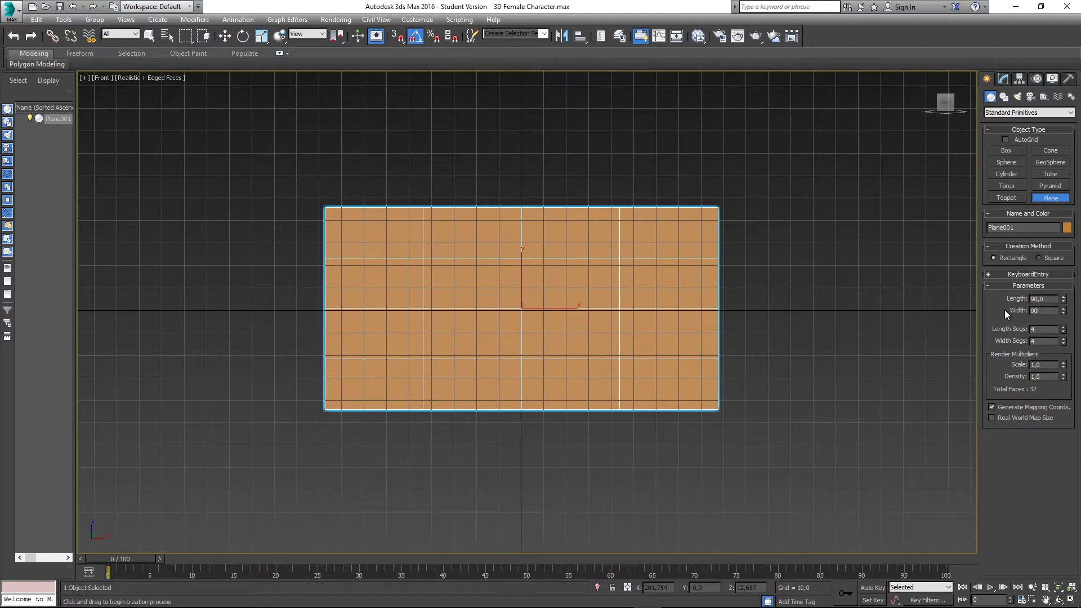
text(0)
key(Return)
middle_drag(657, 305, 659, 280)
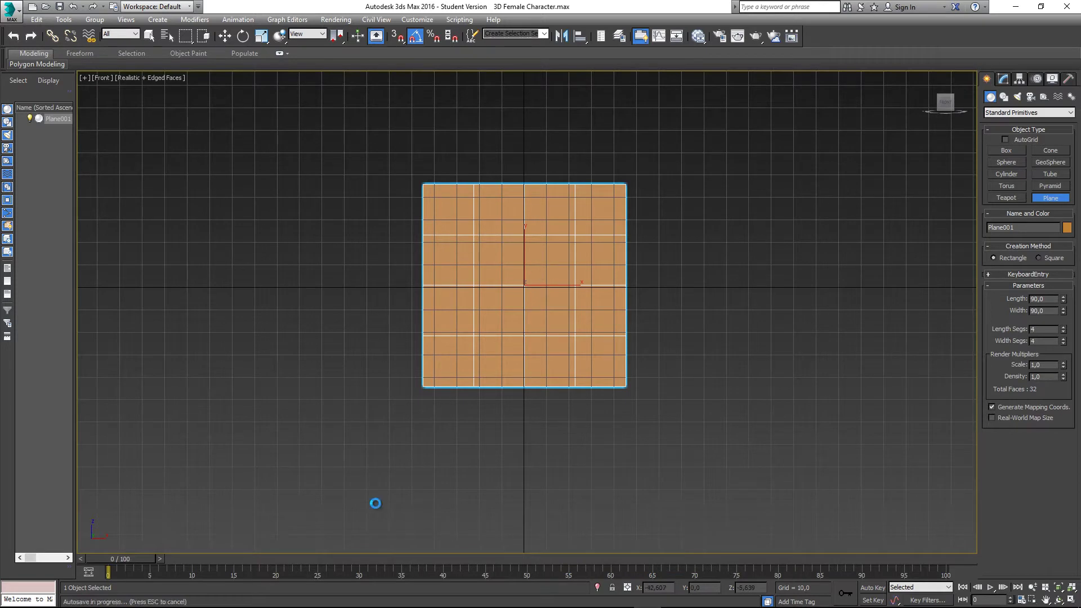
Switch to the 3D Female Character folder in File Explorer and examine the Front_Ref and Profile_Ref reference images
click(260, 596)
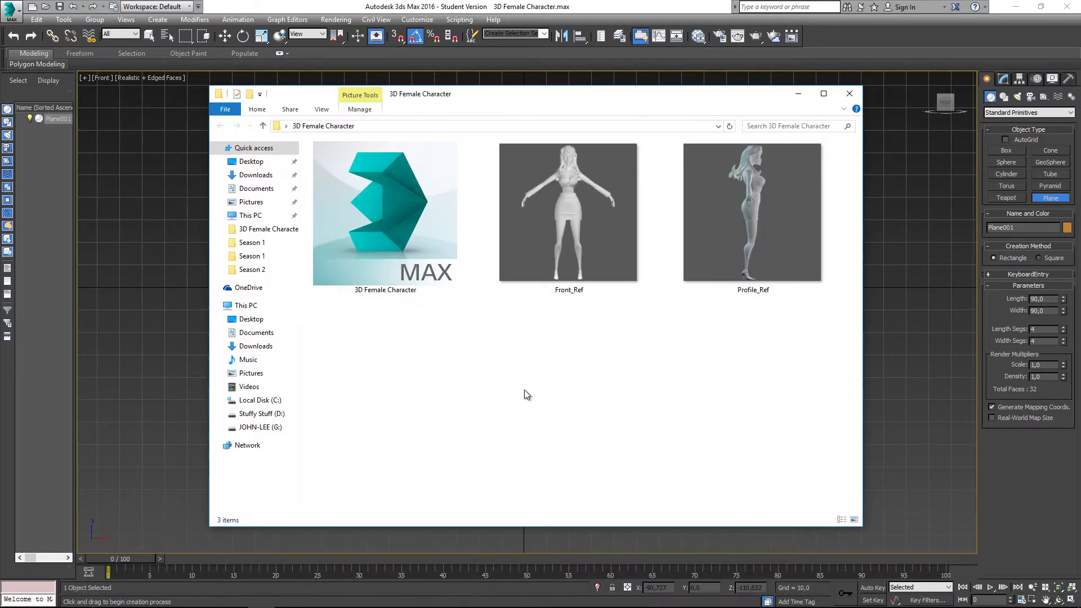
drag(580, 104, 600, 120)
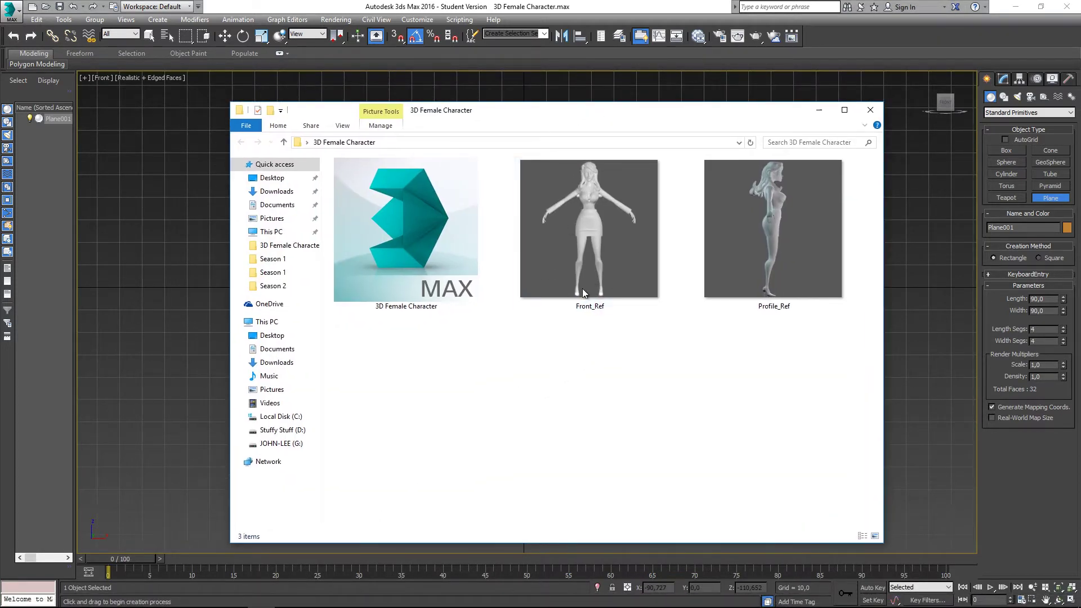
drag(522, 376, 688, 381)
click(626, 360)
drag(591, 388, 737, 257)
click(634, 357)
drag(538, 111, 528, 101)
drag(577, 361, 776, 230)
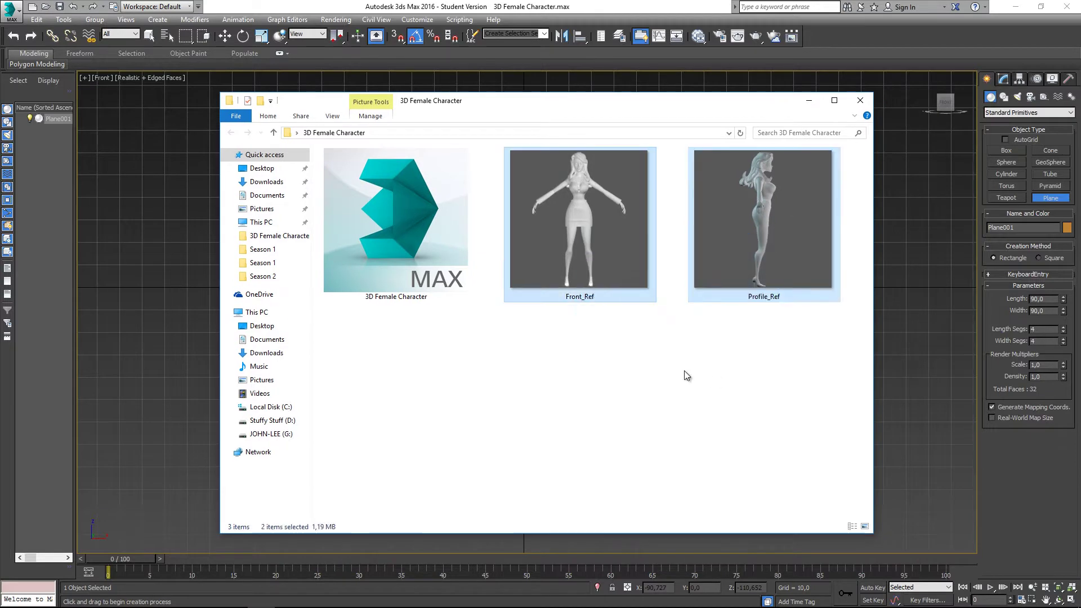
click(608, 359)
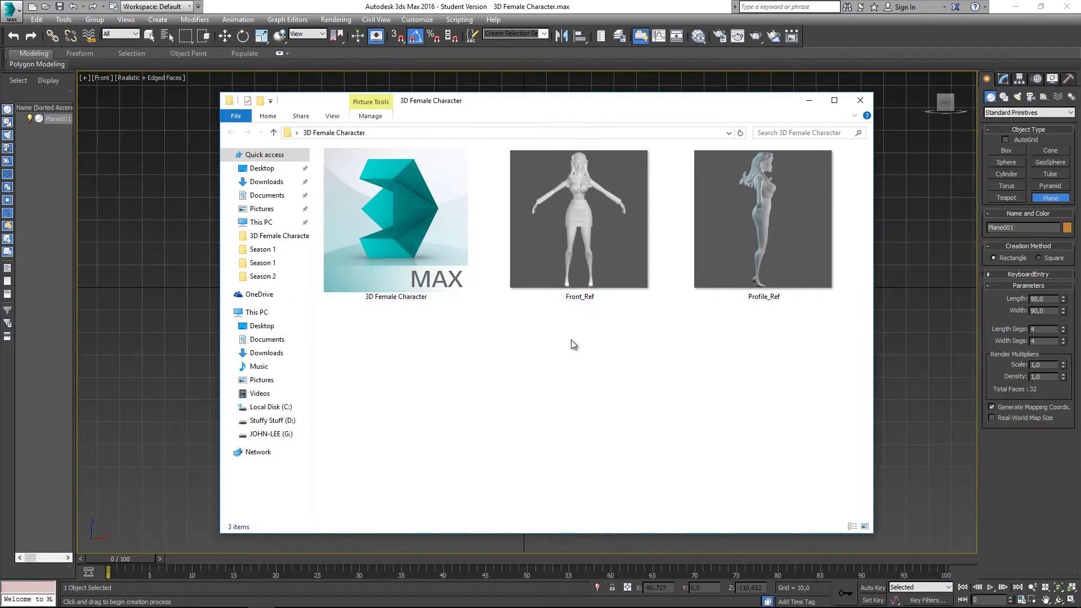
drag(571, 343, 748, 272)
click(630, 331)
drag(565, 103, 548, 101)
click(558, 183)
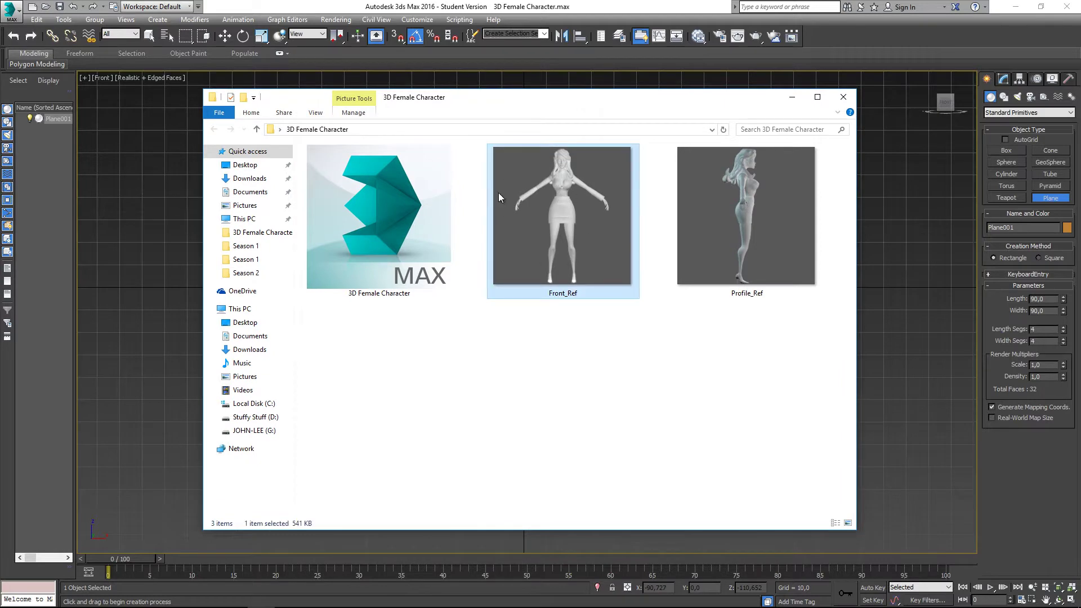
right_click(543, 194)
click(514, 467)
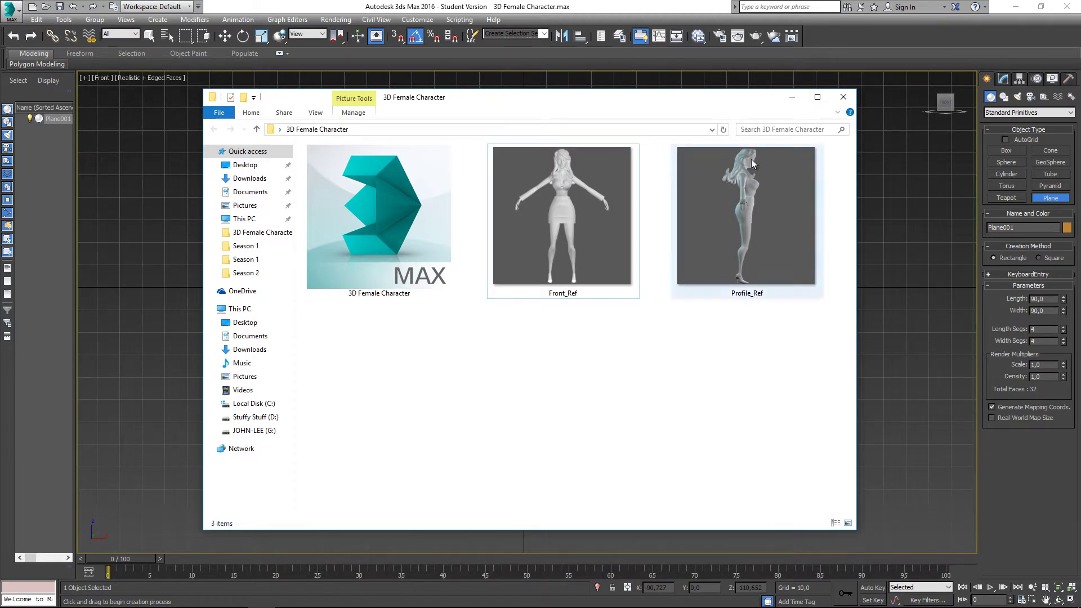
click(561, 238)
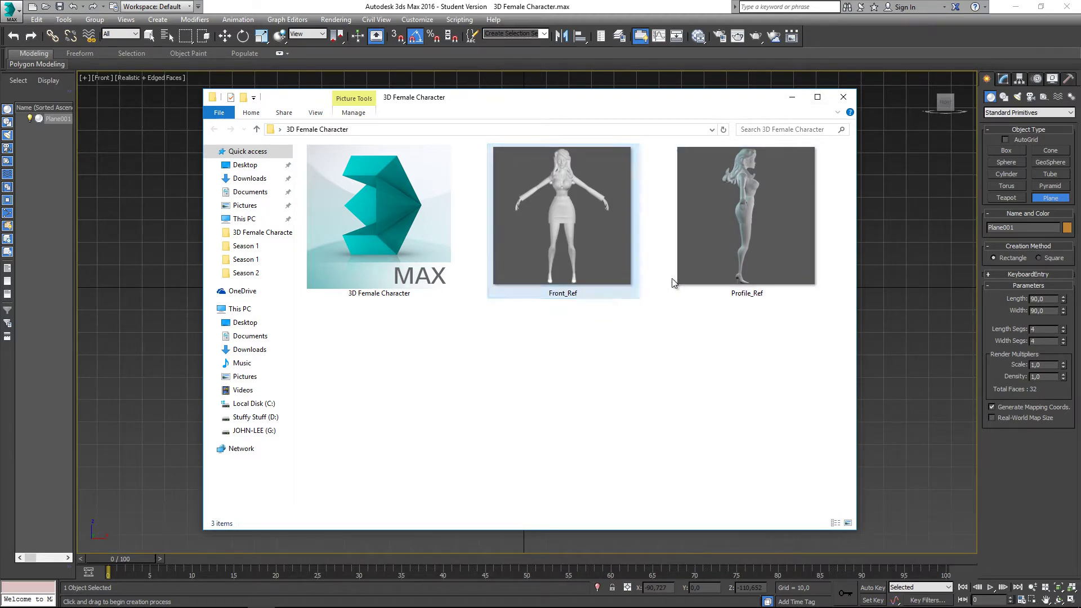
click(792, 97)
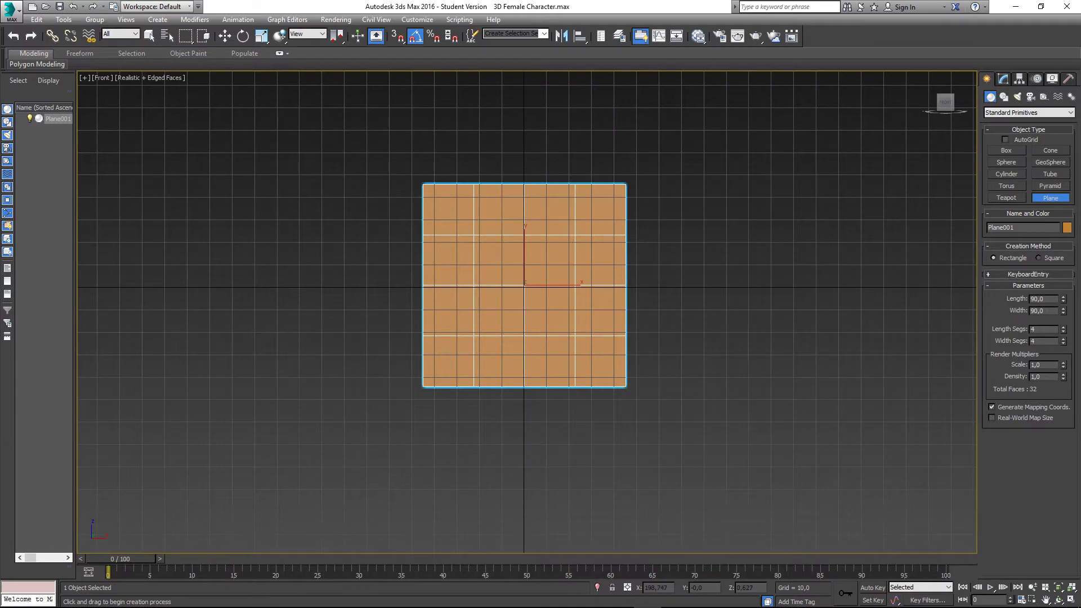
click(1037, 298)
click(1050, 313)
middle_drag(710, 259, 687, 278)
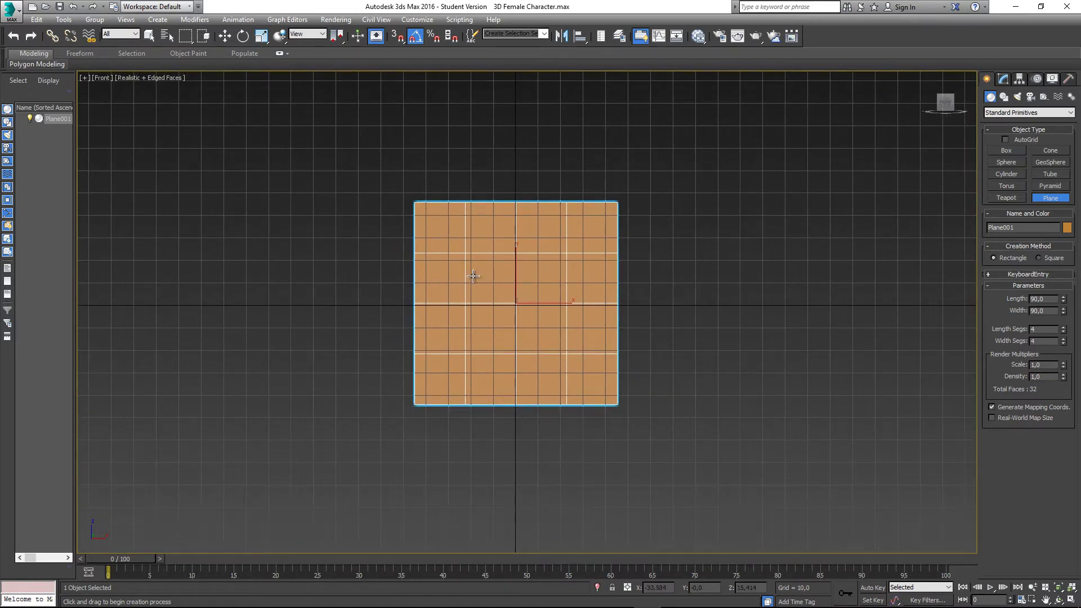
scroll(472, 276, up, 3)
middle_drag(524, 289, 529, 258)
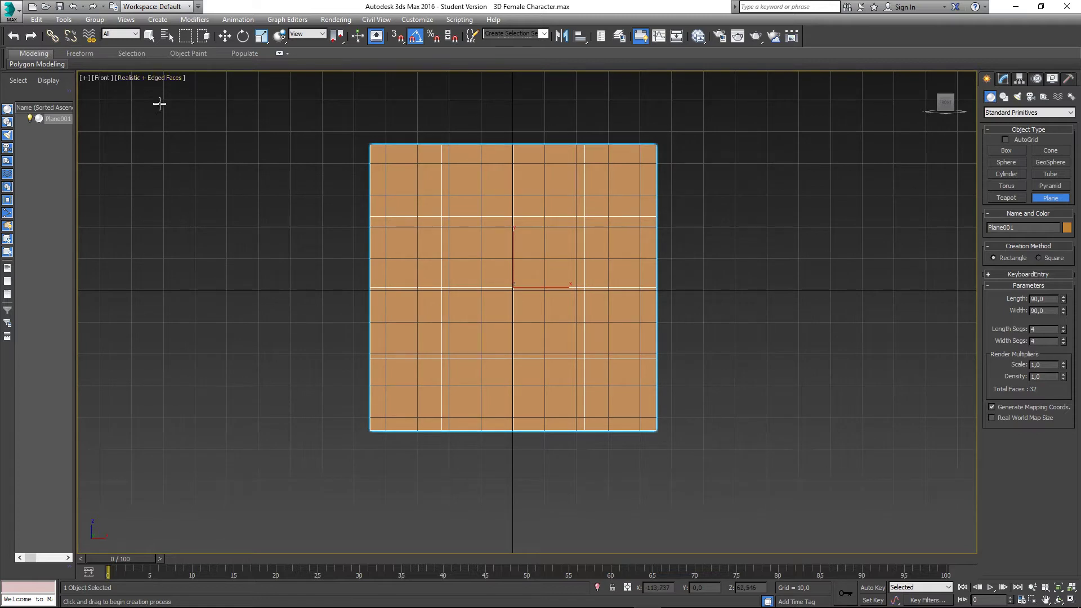
middle_drag(206, 136, 208, 153)
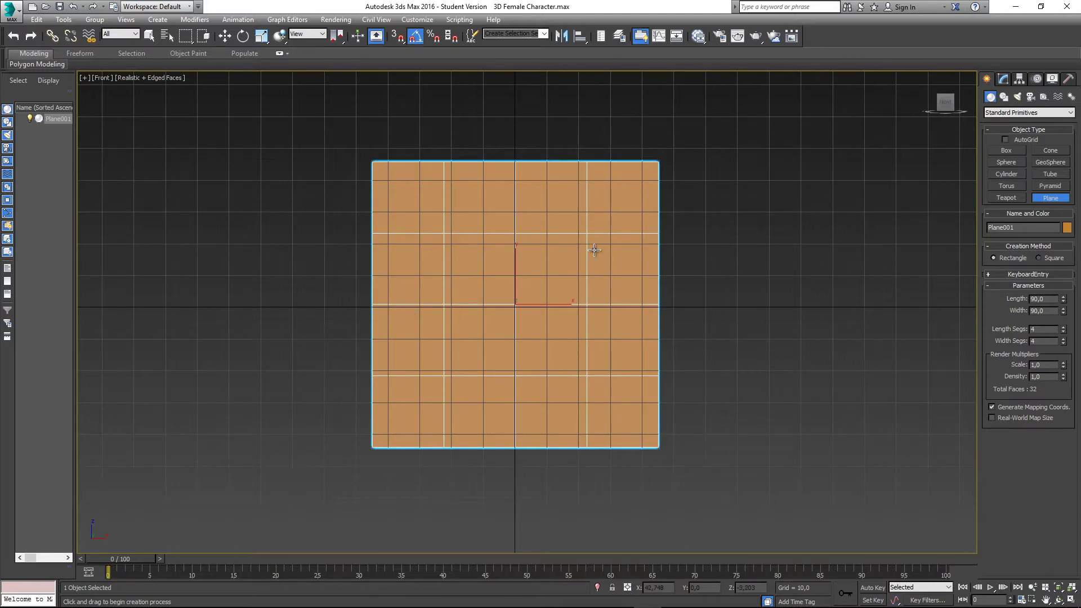
middle_drag(491, 301, 490, 291)
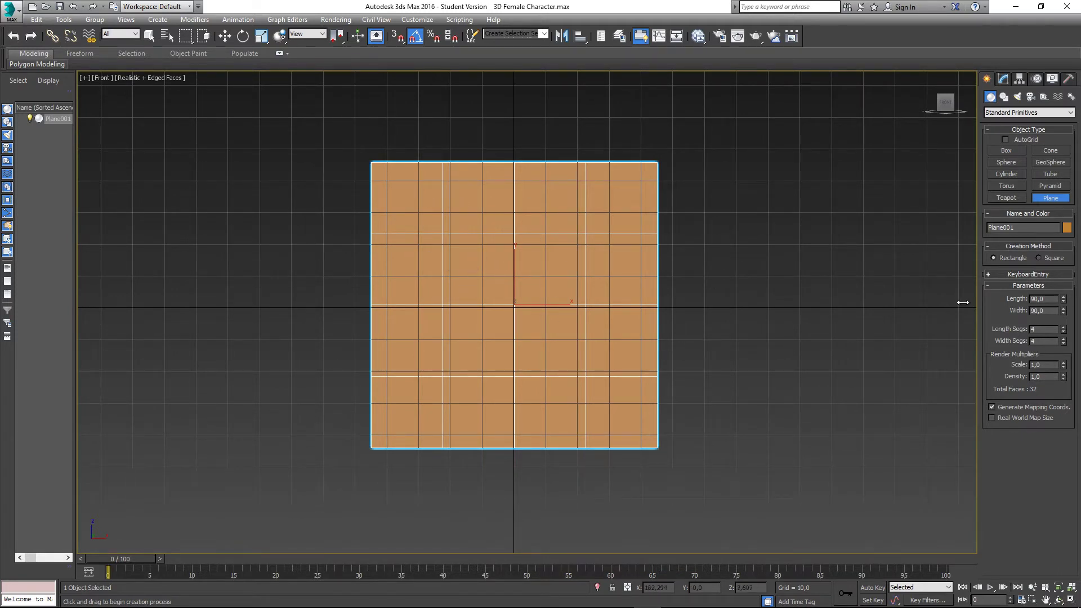
Reduce the plane's length and width segments to 1 each
double_click(1063, 331)
click(1063, 332)
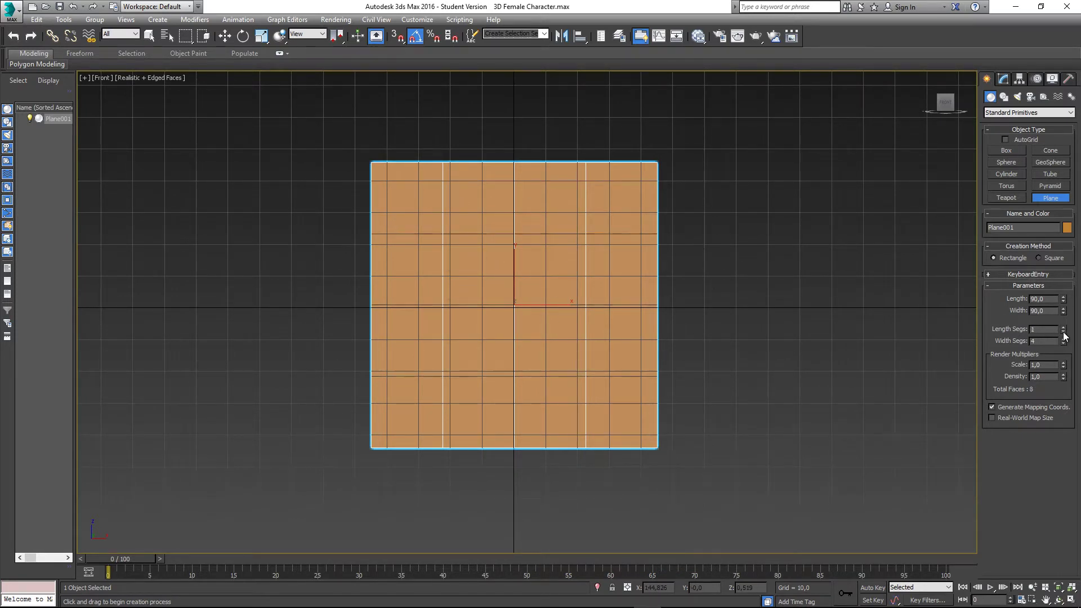
triple_click(1064, 343)
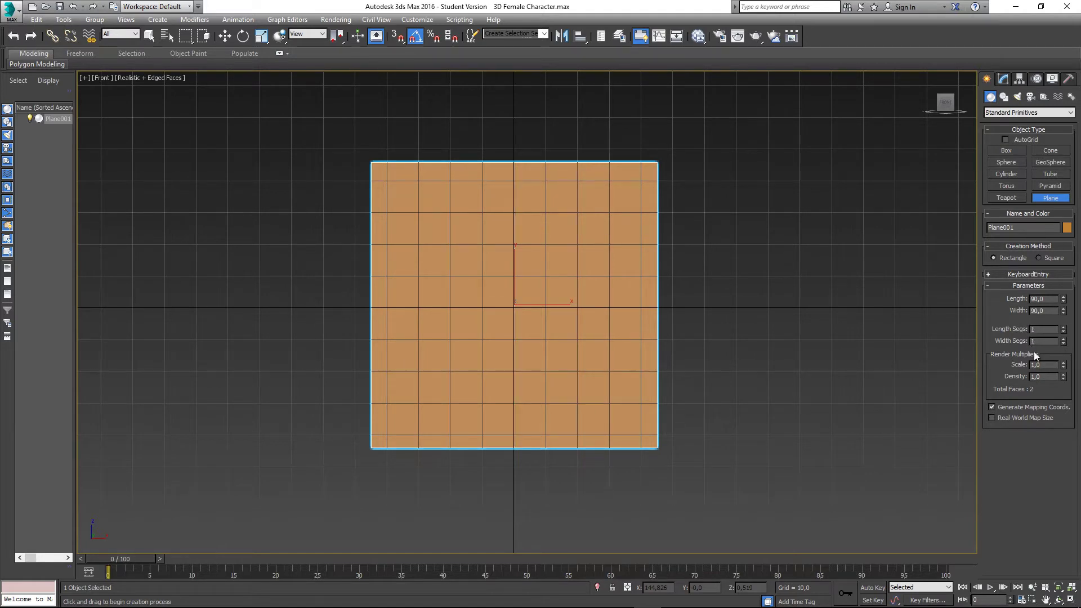
middle_drag(589, 303, 582, 276)
middle_drag(508, 283, 506, 309)
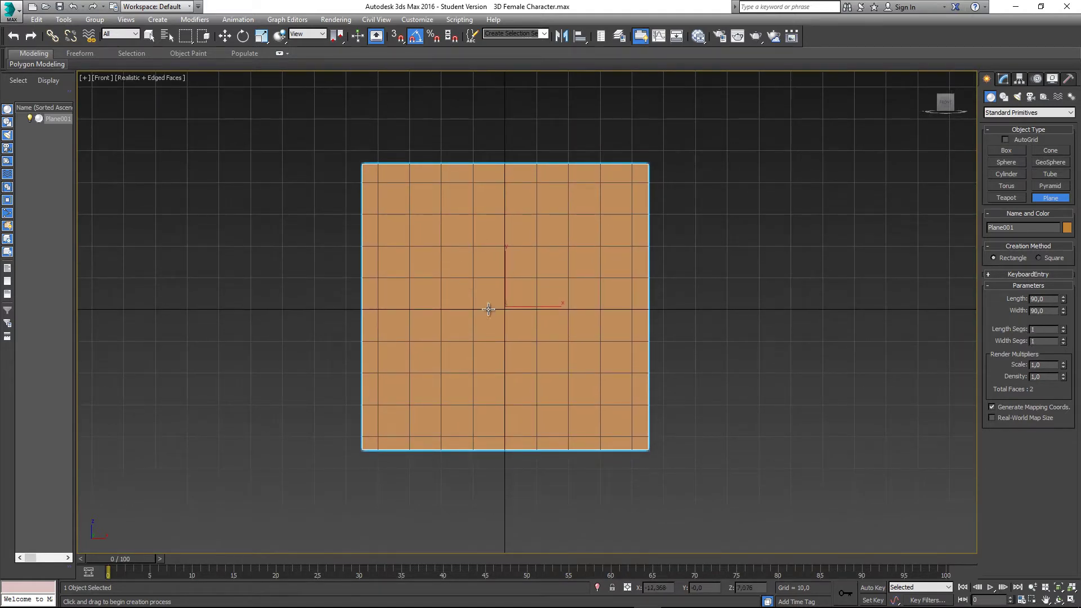
Change the plane's object color to black
click(1066, 227)
click(628, 334)
click(595, 370)
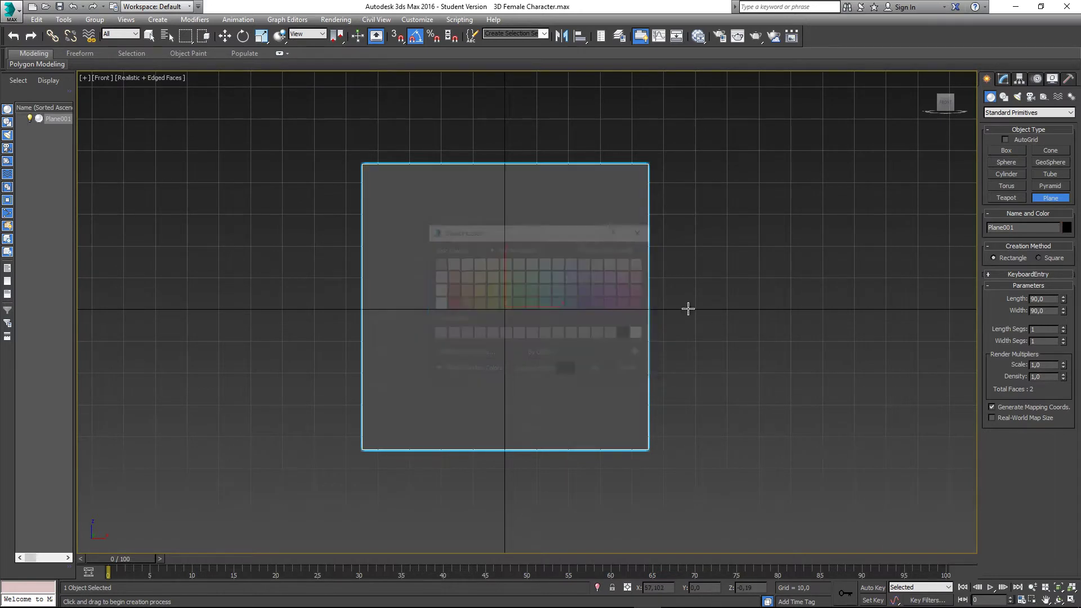
middle_drag(684, 294, 674, 261)
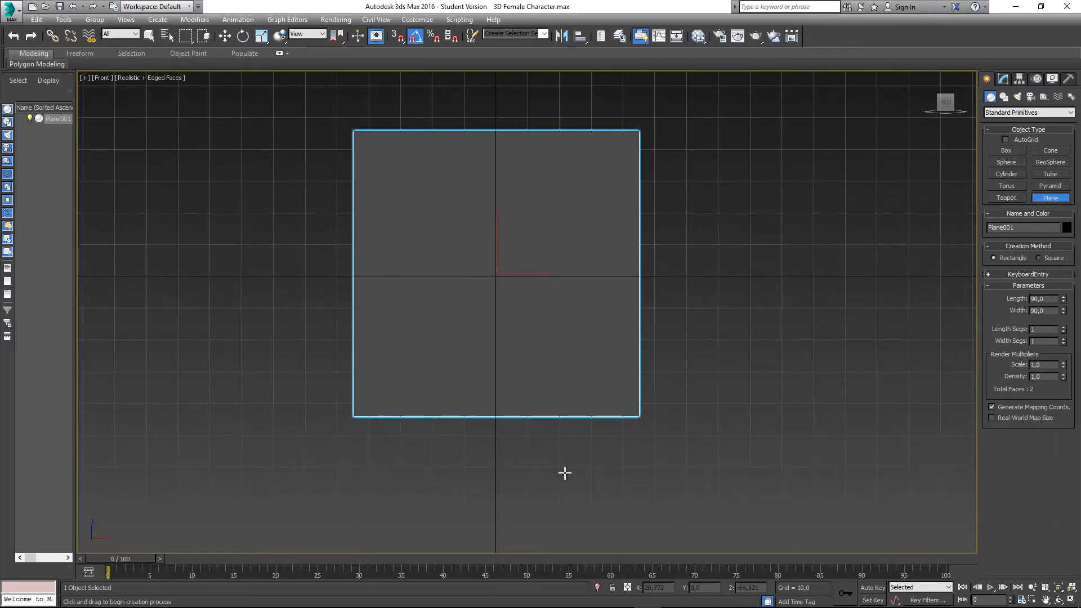
middle_drag(494, 373, 490, 398)
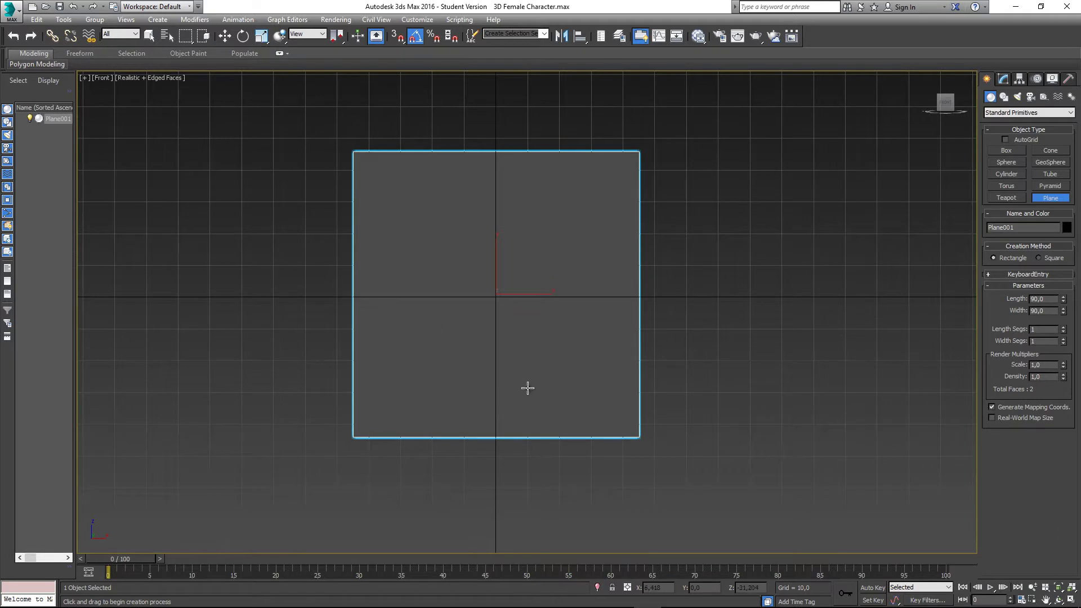
Center the plane on the origin by setting its X and Z positions to 0
key(w)
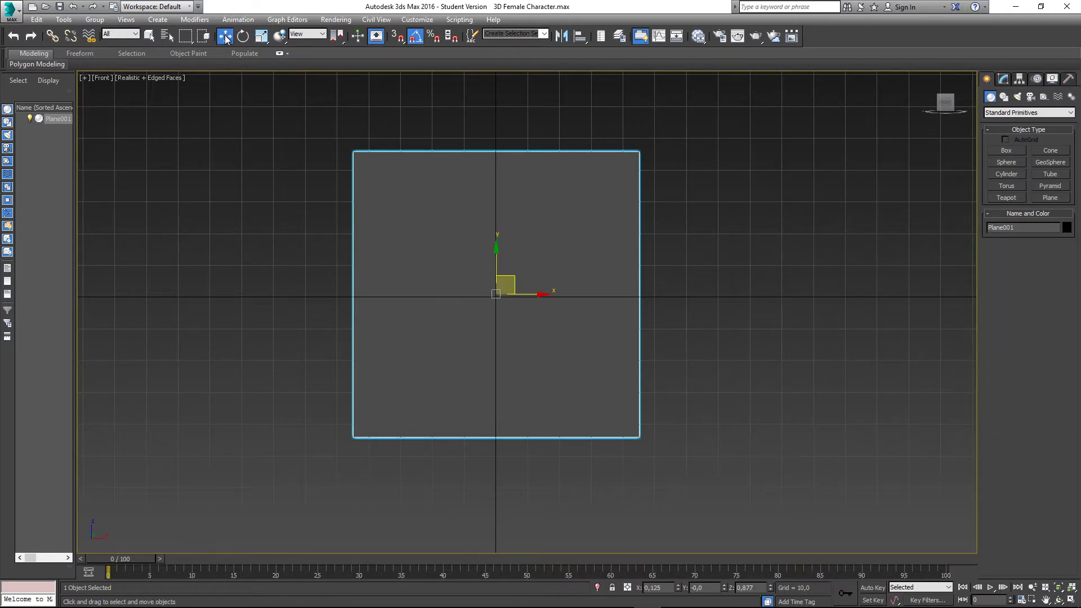
middle_drag(579, 300, 580, 323)
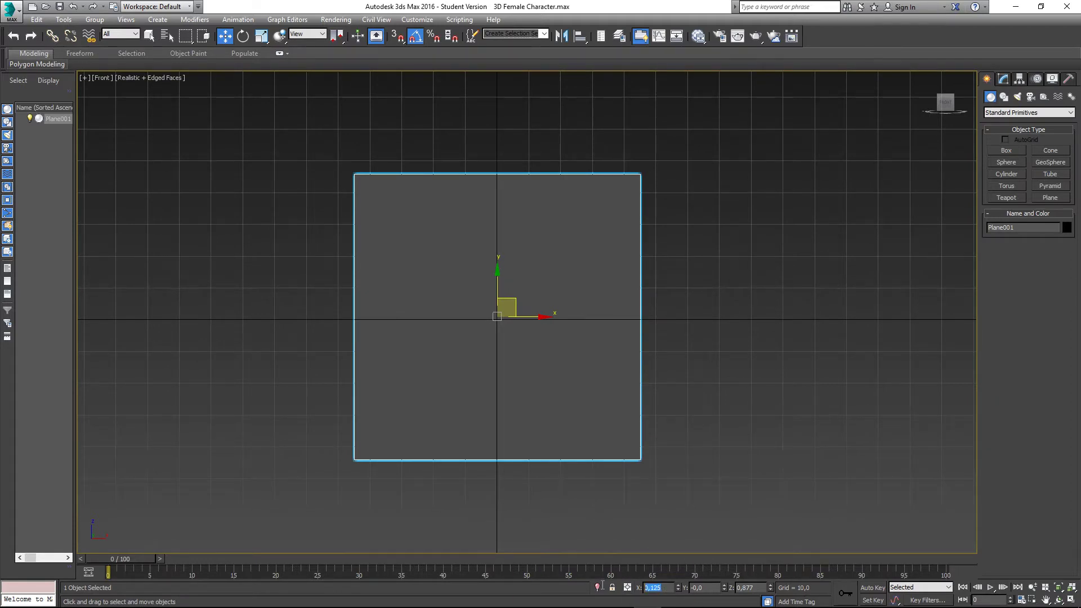
text(0)
key(Return)
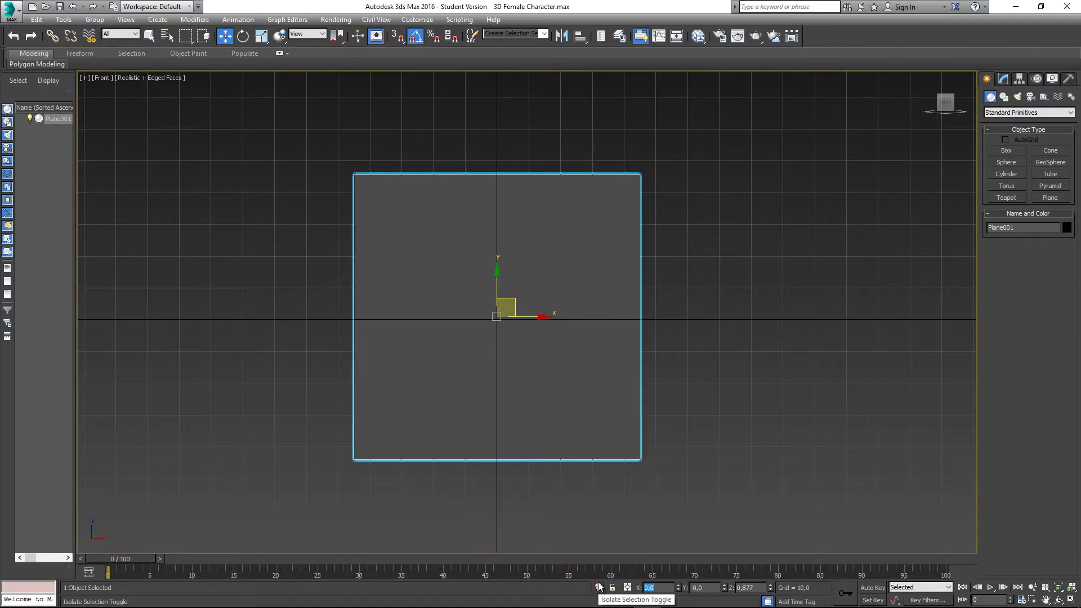
key(Tab)
key(Tab)
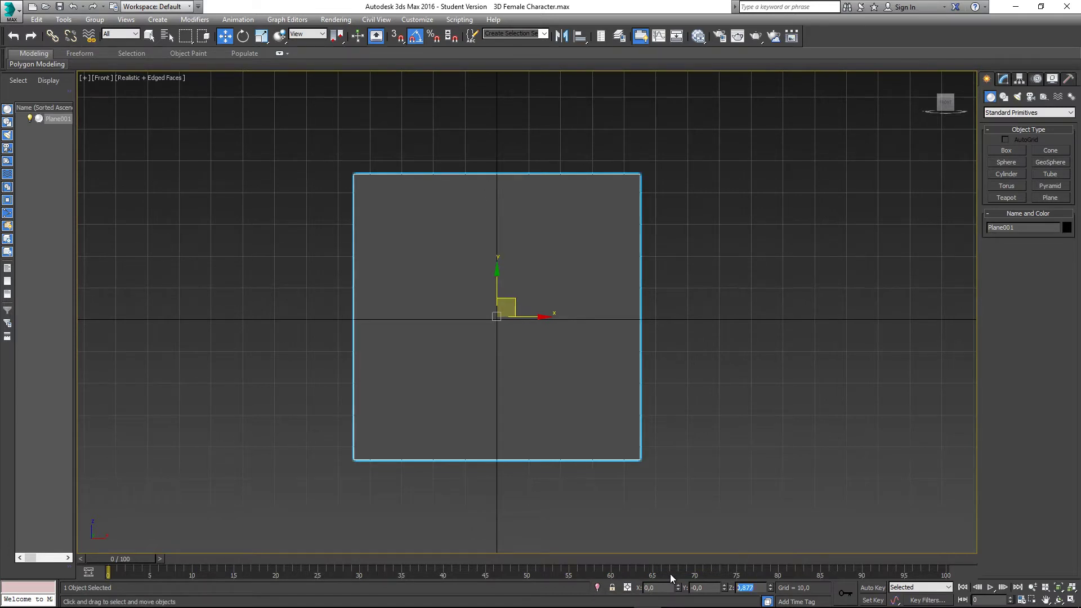
text(0)
key(Return)
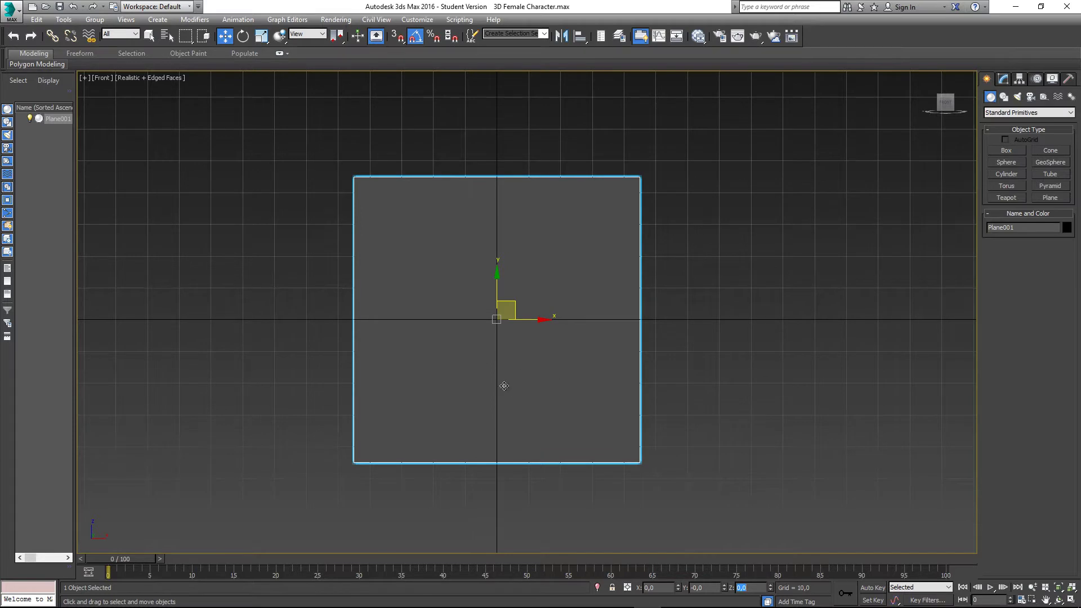
Move the plane straight up to about Z 45 so its bottom edge rests on the grid's horizontal axis
drag(498, 286, 497, 277)
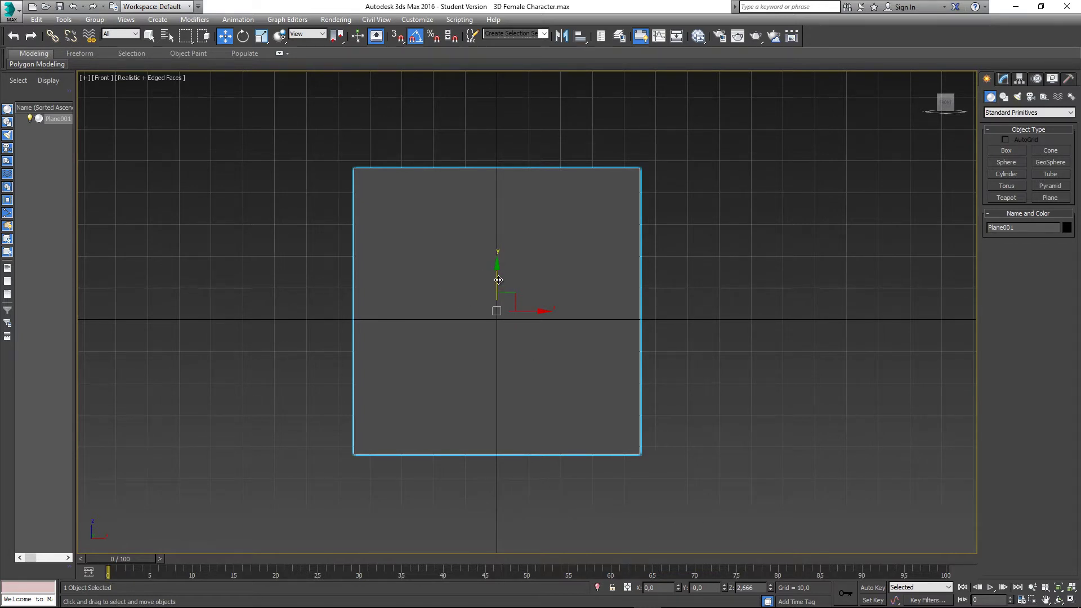
drag(494, 284, 495, 142)
scroll(497, 321, up, 8)
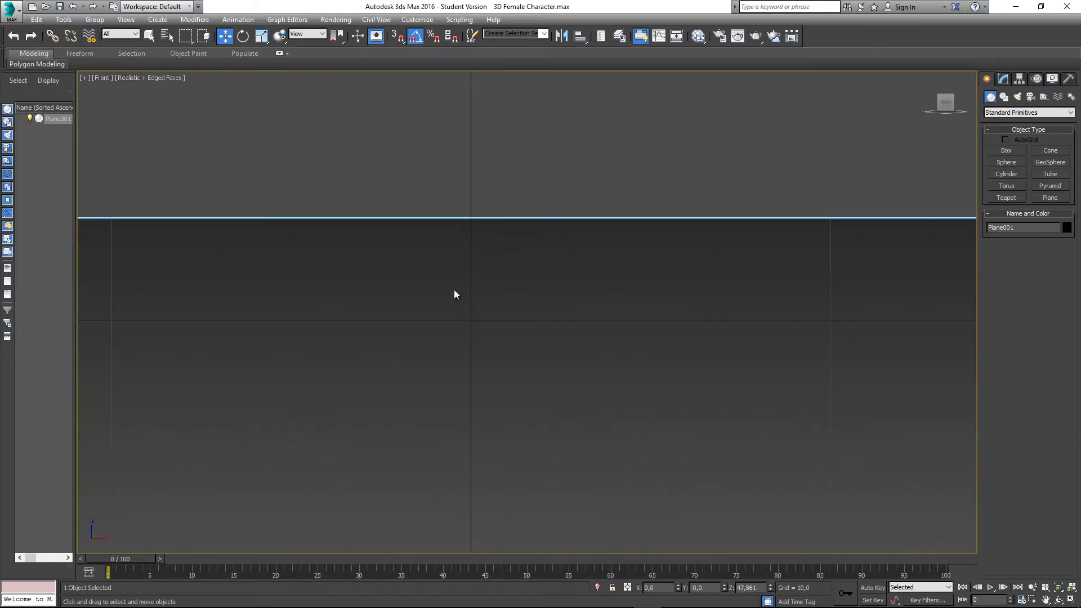
drag(469, 203, 468, 301)
scroll(469, 316, up, 10)
scroll(492, 349, up, 2)
drag(417, 212, 434, 248)
scroll(449, 329, down, 10)
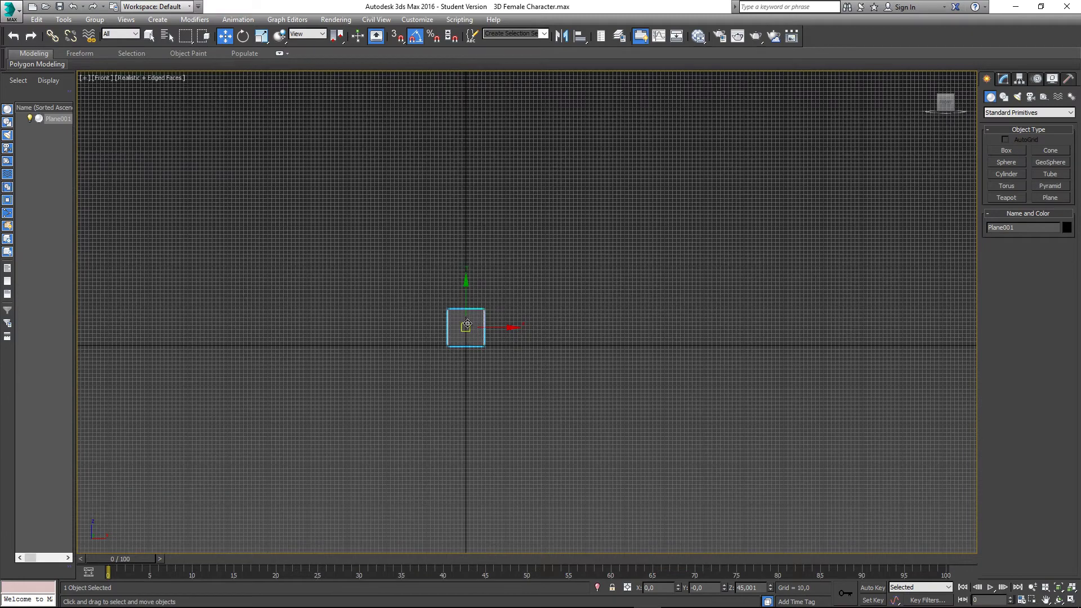
Hide the grid in the Front view
scroll(466, 340, up, 4)
middle_drag(466, 343, 488, 258)
scroll(487, 259, up, 2)
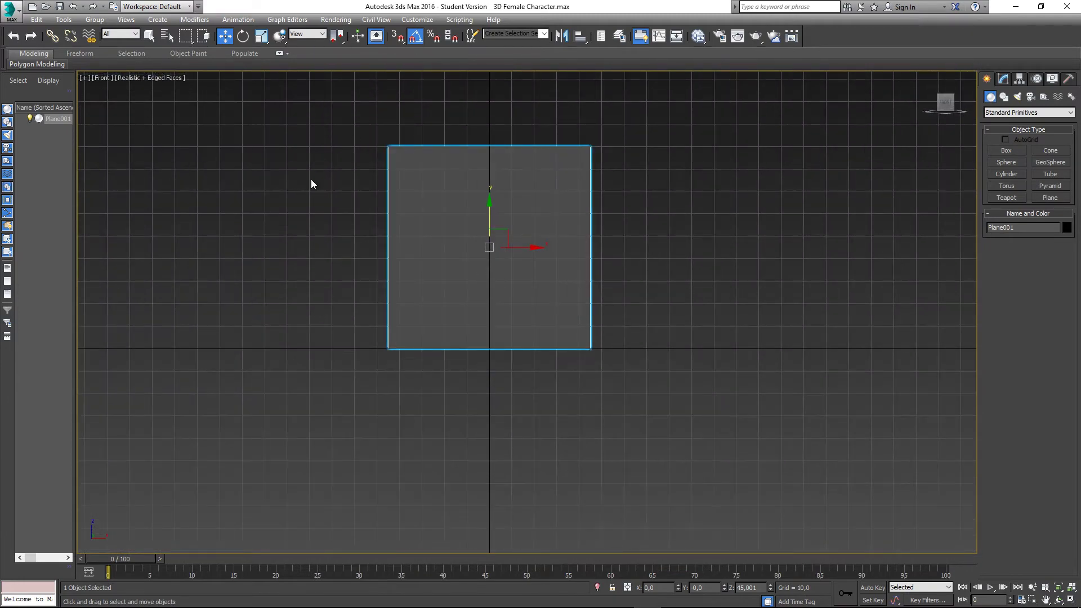
middle_drag(554, 285, 564, 321)
key(g)
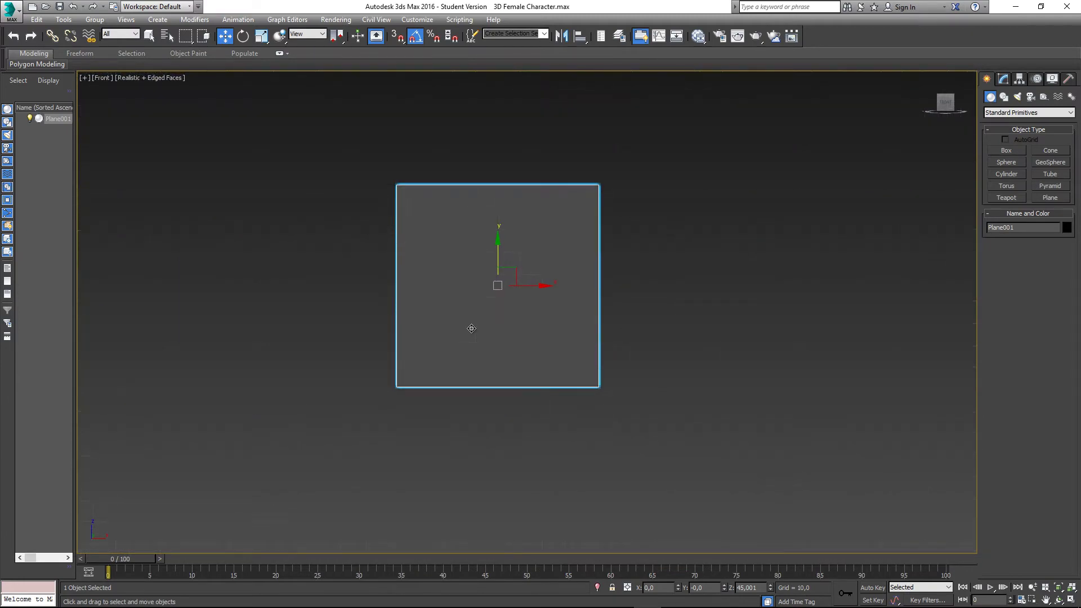
Turn the grid back on in the Front view
middle_drag(489, 308, 487, 330)
middle_drag(519, 372, 519, 283)
key(g)
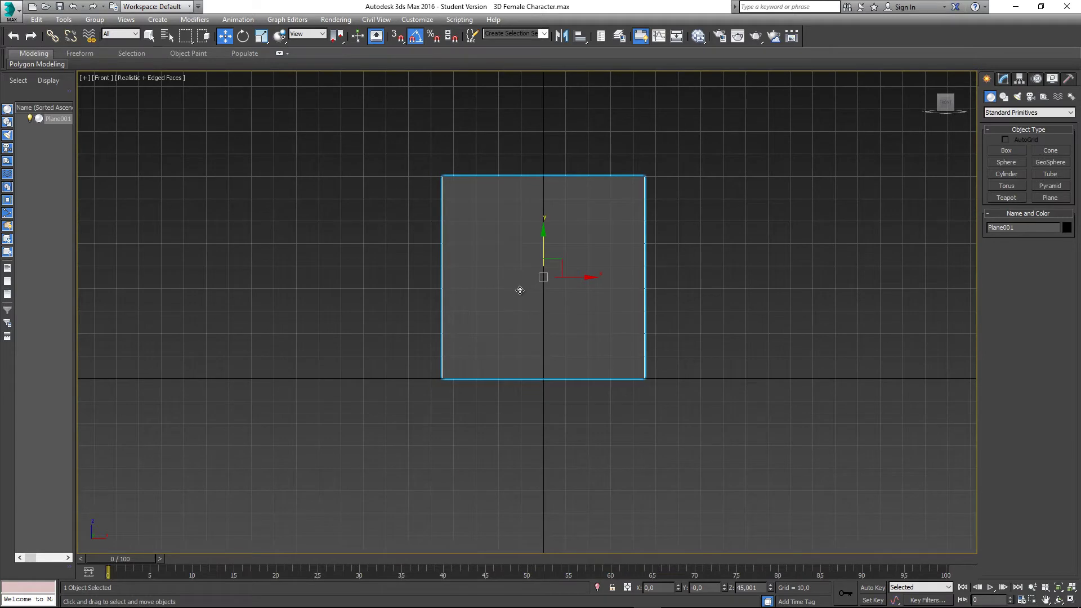
middle_drag(539, 267, 531, 292)
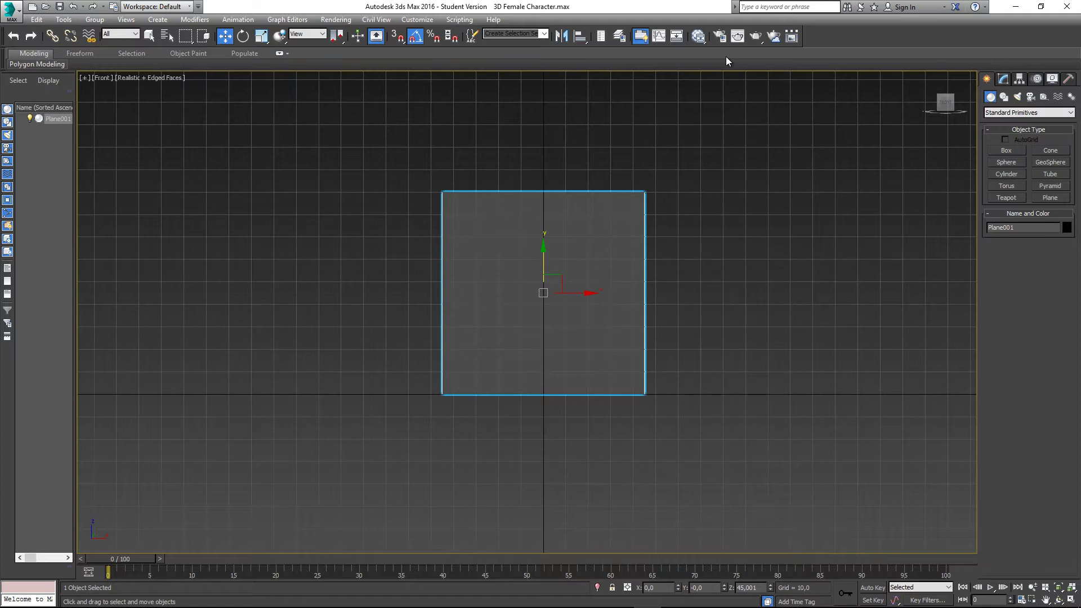
Open the Slate Material Editor and delete both existing materials with their bitmap nodes from View1
drag(698, 36, 700, 75)
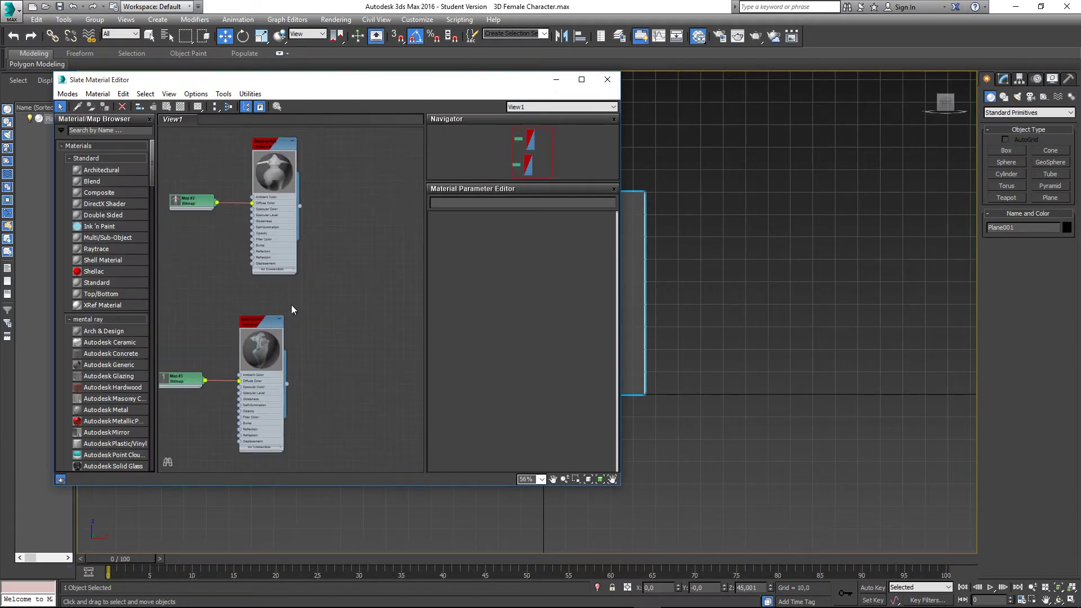
scroll(291, 304, down, 1)
middle_drag(286, 283, 317, 279)
drag(195, 152, 370, 441)
click(270, 224)
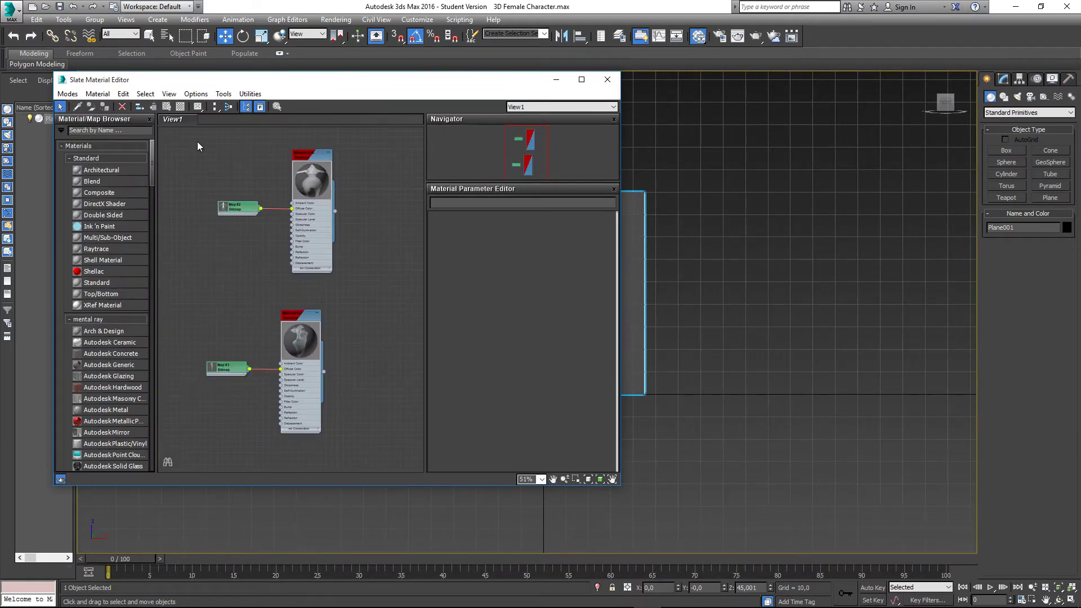
drag(197, 147, 390, 455)
key(ctrl+p)
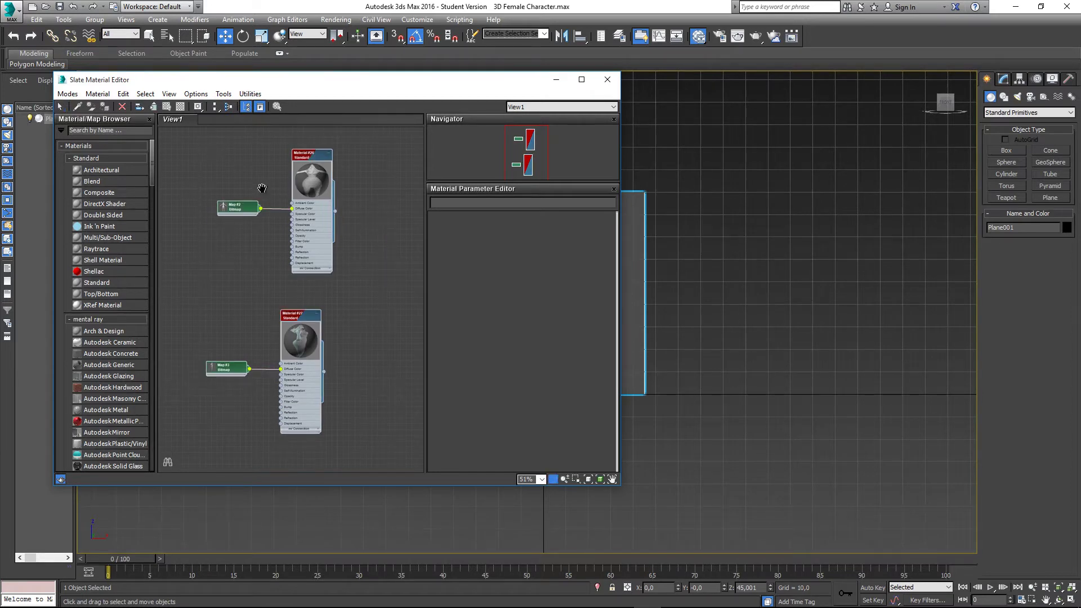
middle_drag(261, 188, 251, 192)
scroll(226, 178, down, 3)
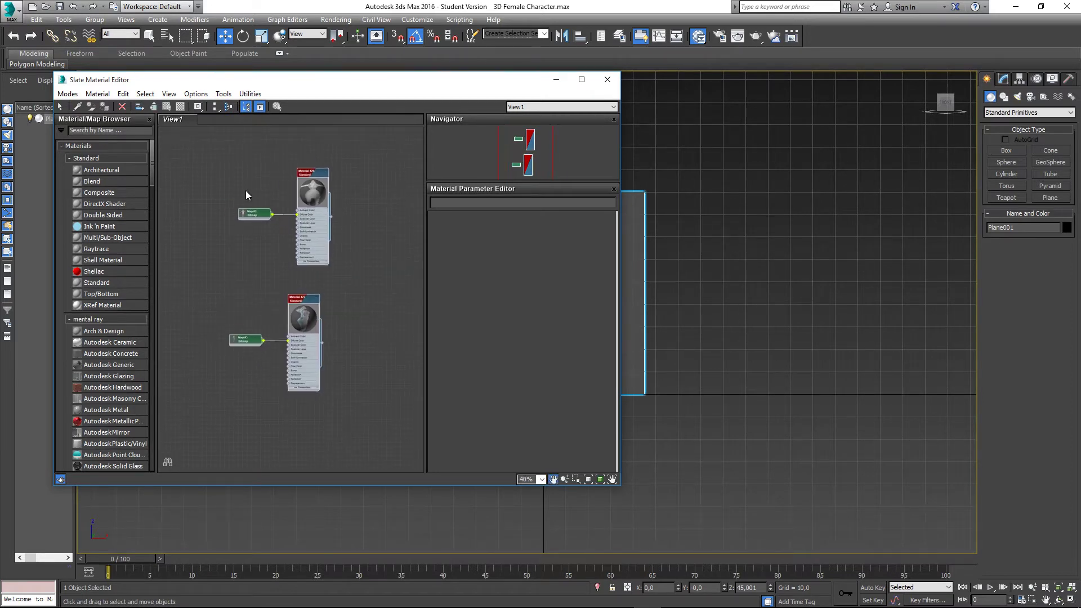
key(Delete)
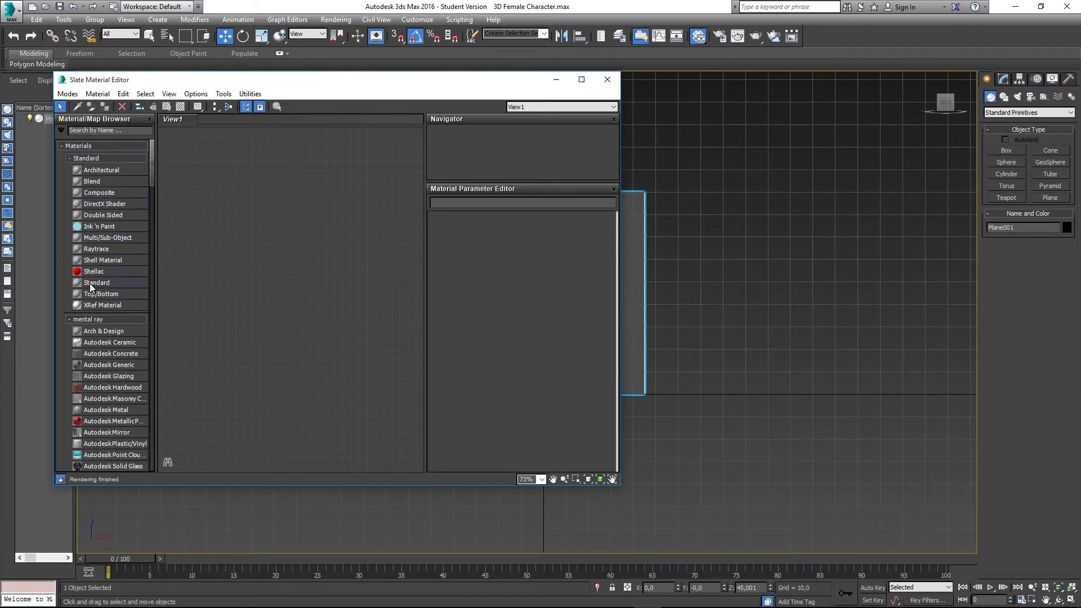
Add a new Standard material to View1, enlarge its preview, and show its parameters
click(107, 283)
drag(256, 248, 288, 217)
scroll(251, 252, up, 5)
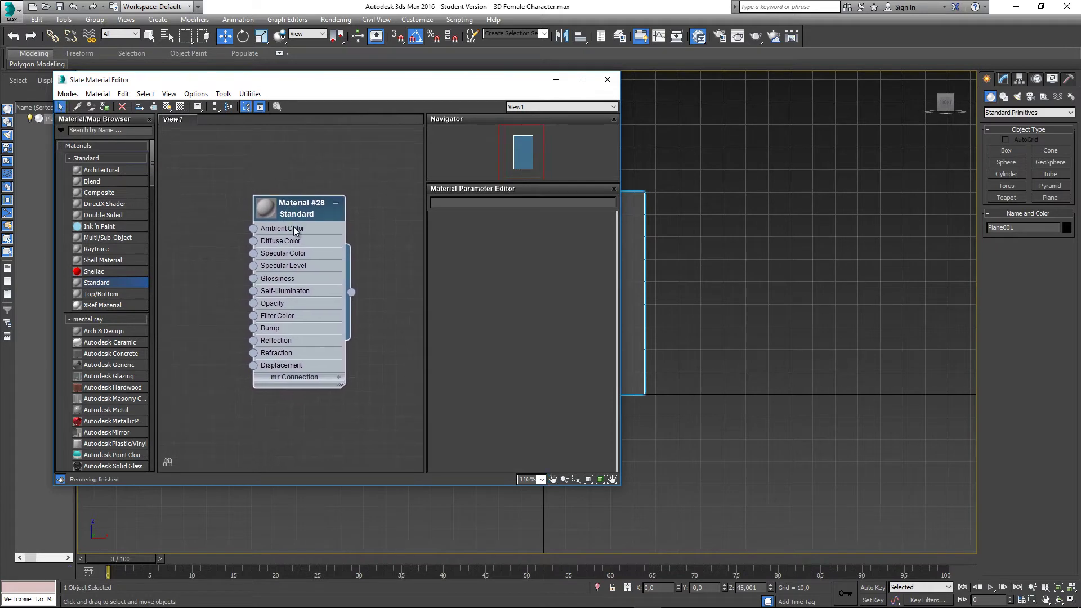
double_click(271, 207)
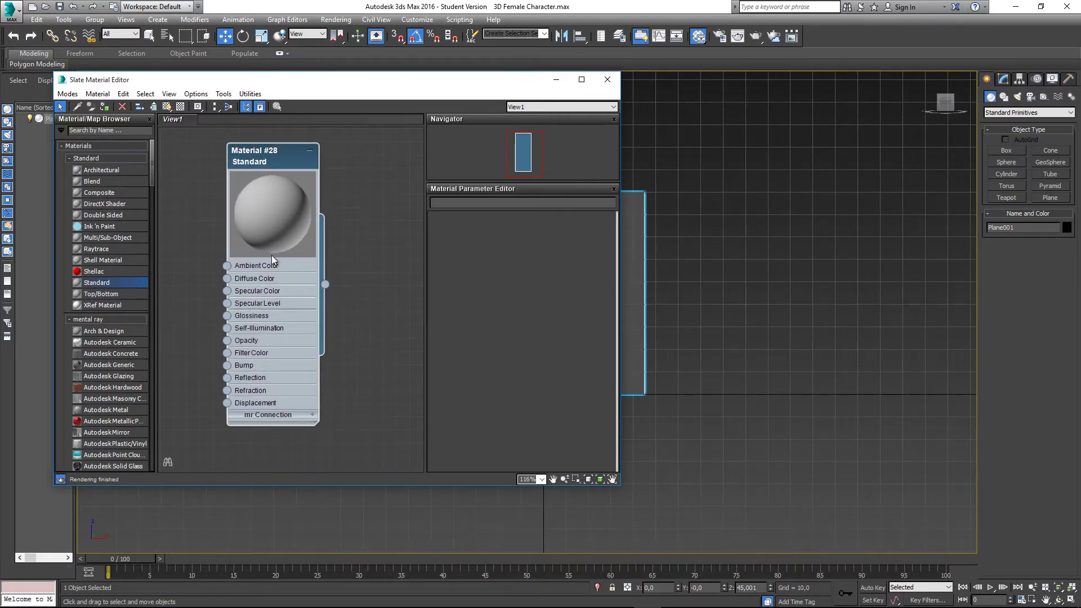
double_click(261, 147)
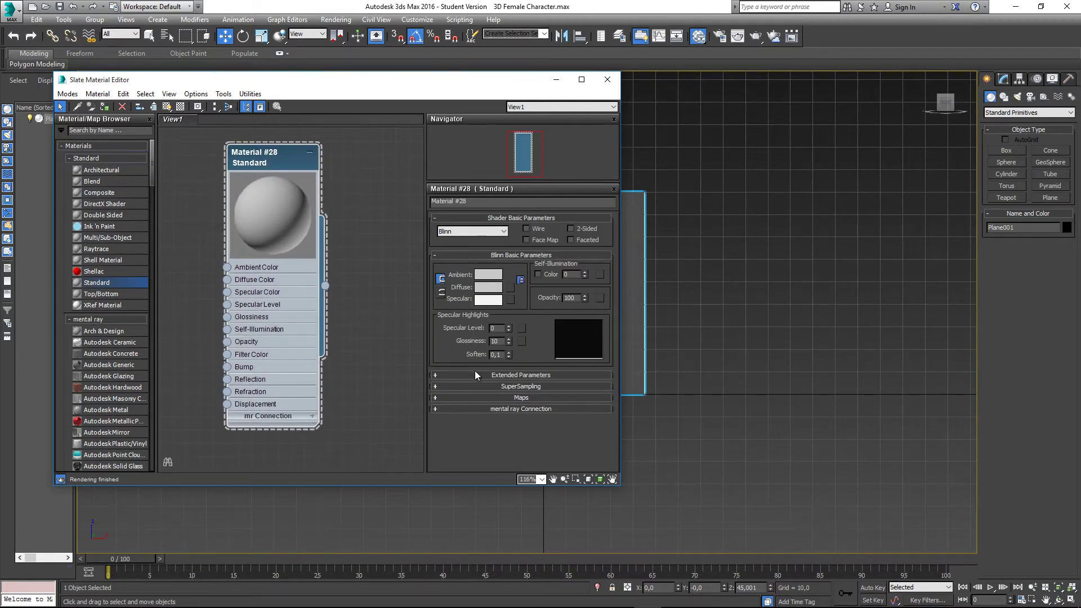
Load the Front_Ref image from the desktop folder 3D Female Character as a Bitmap in the material's Diffuse map
mouse_move(722, 256)
middle_down()
mouse_move(832, 268)
mouse_move(933, 250)
middle_up()
middle_drag(807, 258, 847, 253)
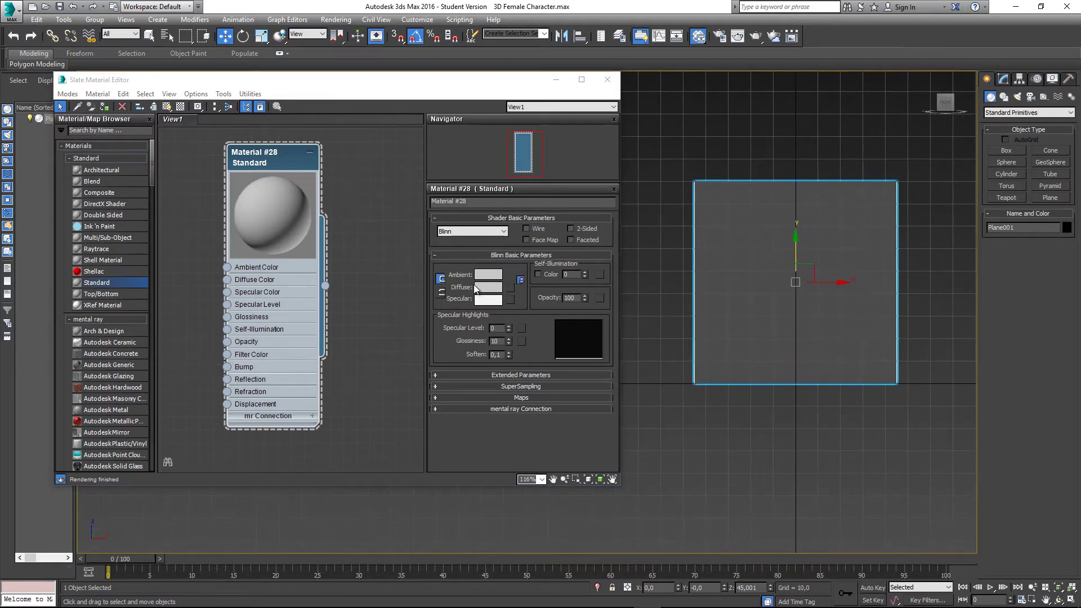
click(511, 287)
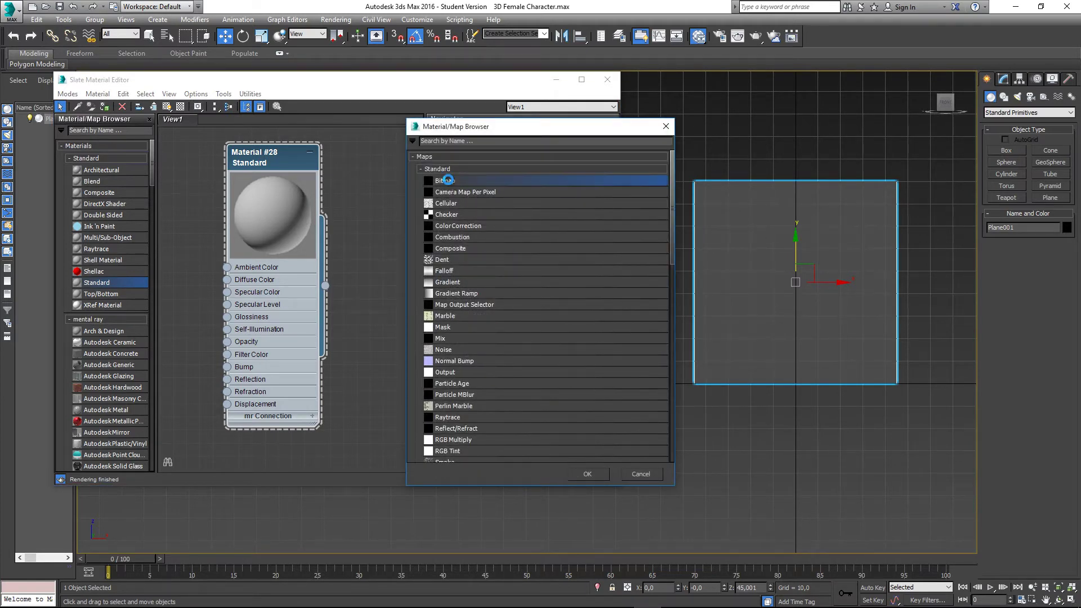
double_click(450, 181)
click(37, 108)
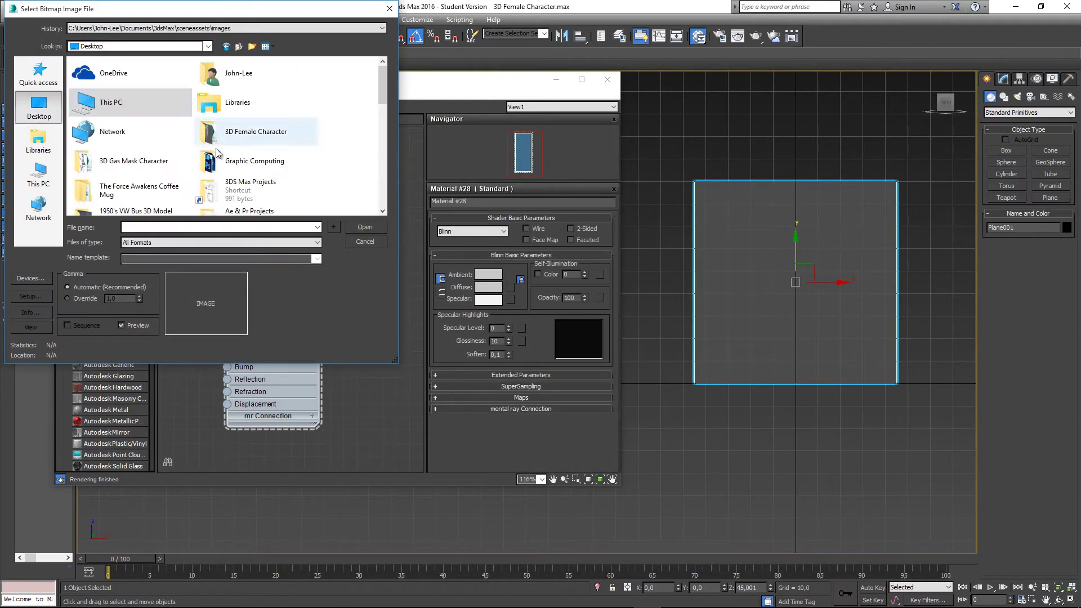
double_click(225, 133)
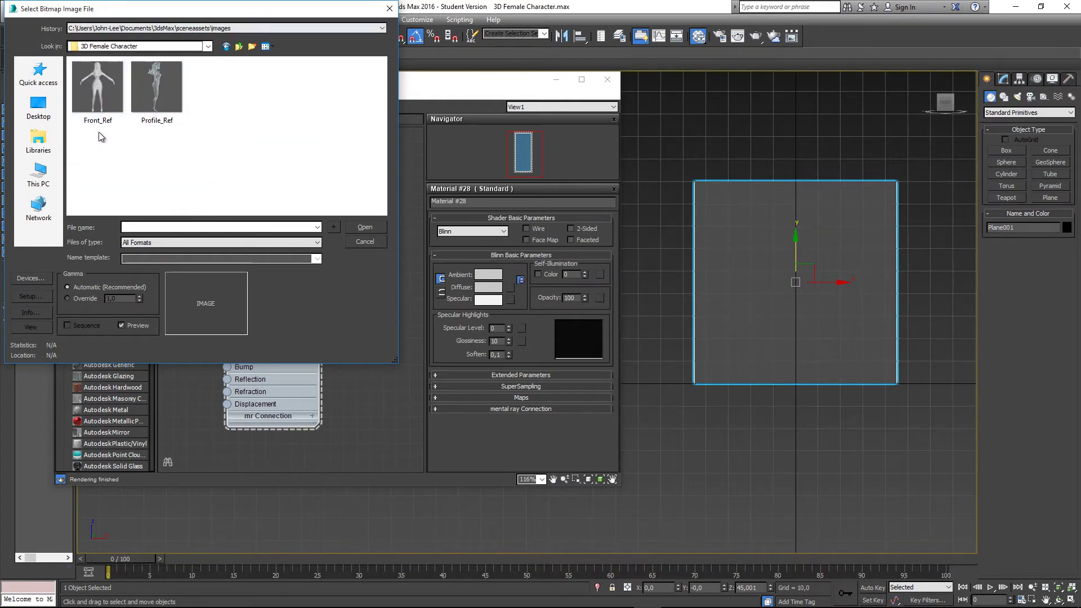
click(105, 95)
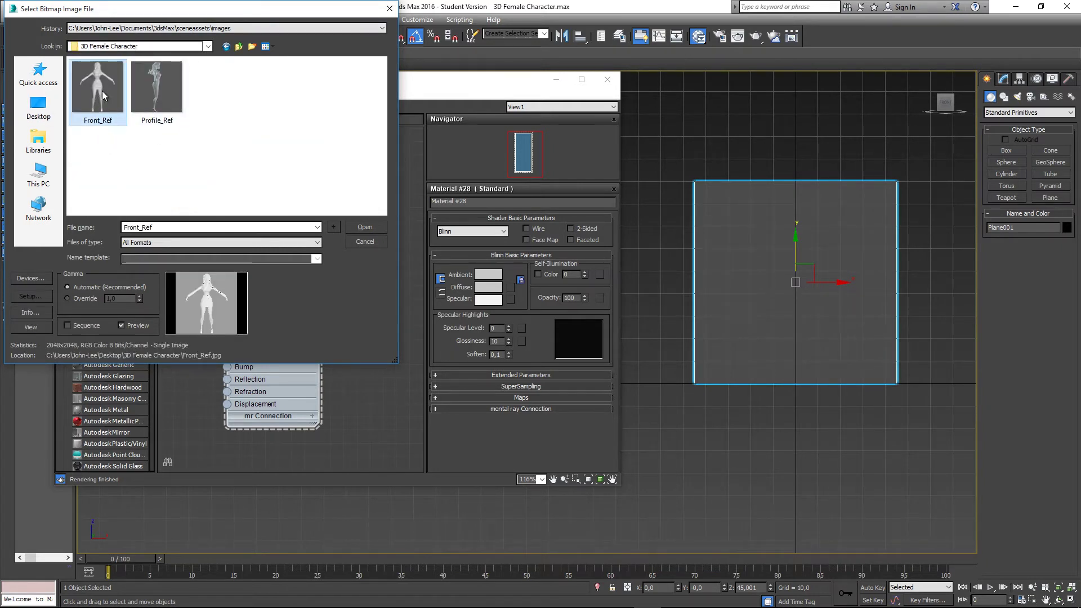
click(363, 228)
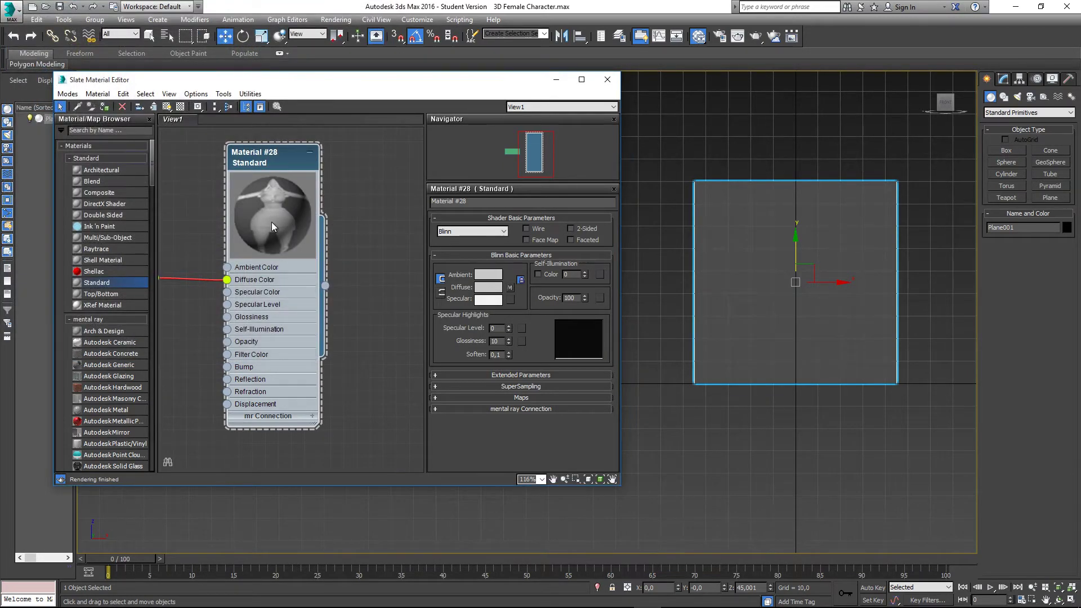
Add a second Standard material below the first one, enlarge its preview, and show its parameters
scroll(271, 221, down, 6)
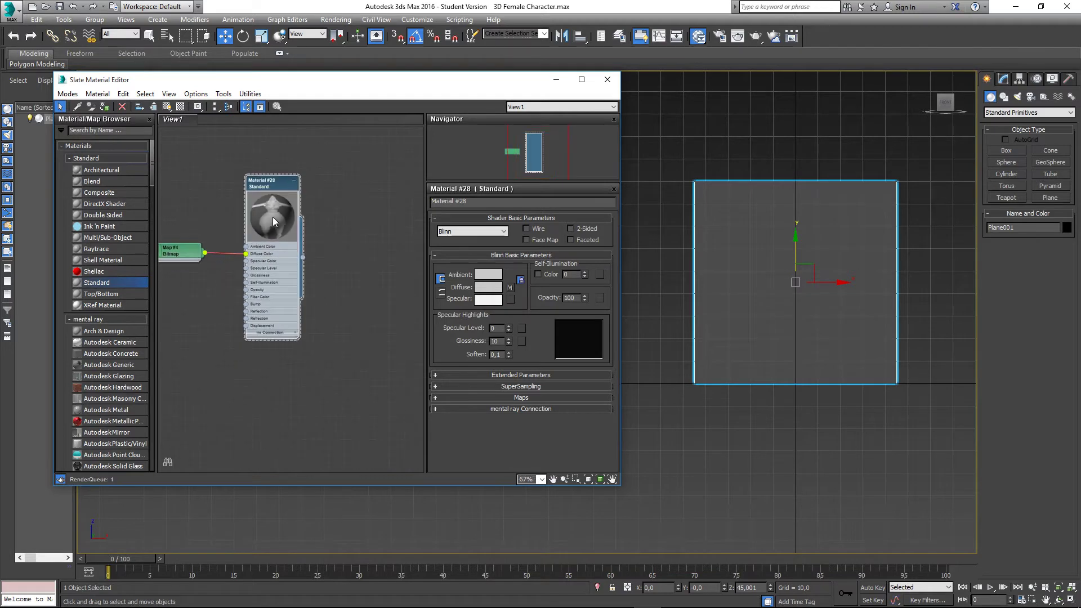
middle_drag(279, 261, 307, 196)
drag(106, 281, 277, 284)
double_click(269, 342)
double_click(274, 283)
middle_drag(273, 282, 268, 258)
scroll(271, 301, up, 2)
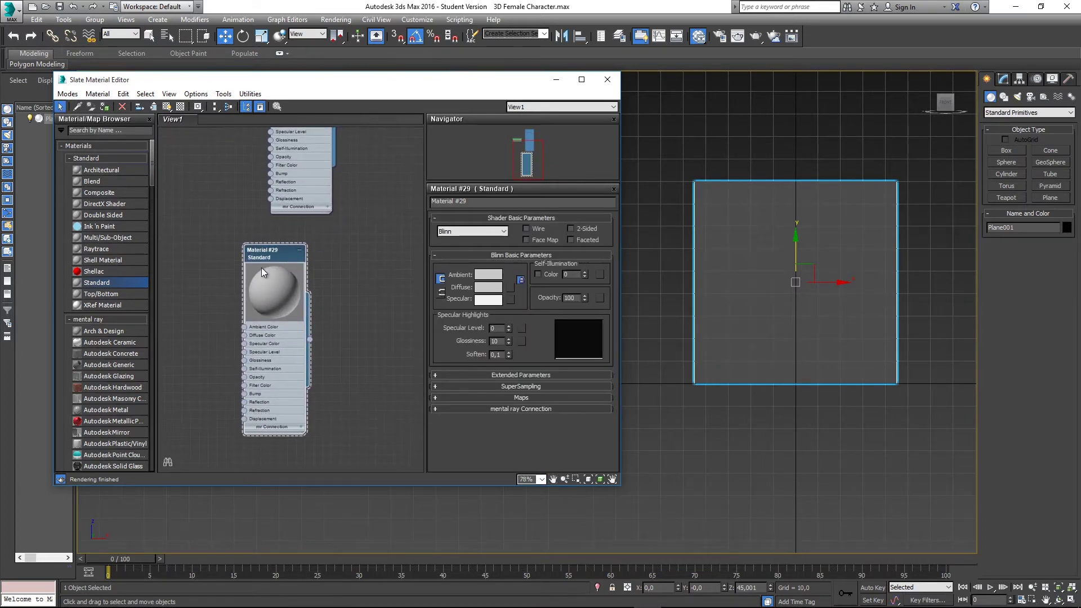
middle_drag(281, 260, 290, 225)
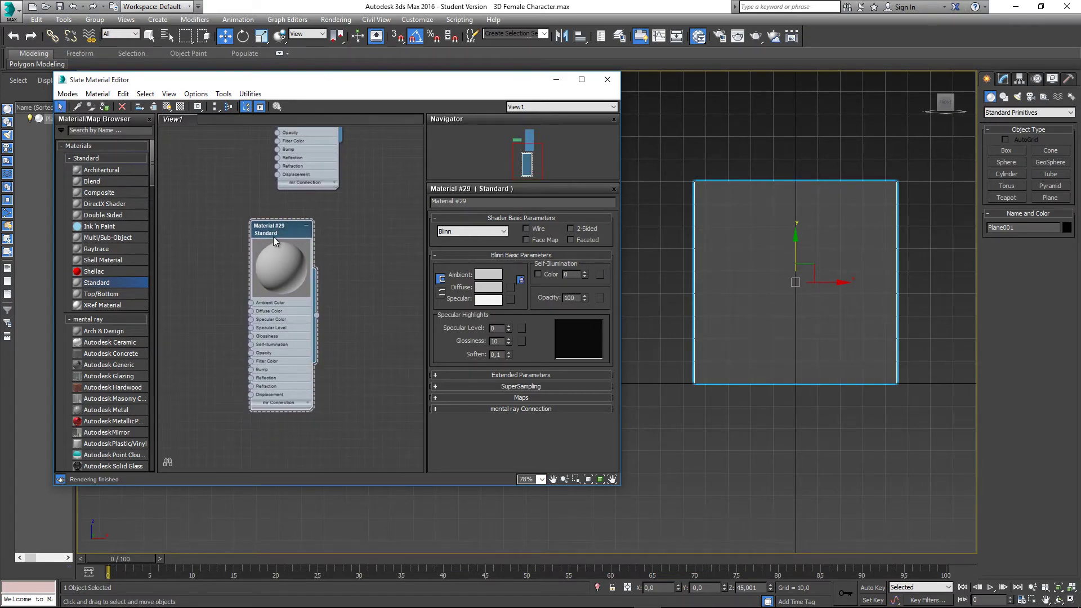
middle_drag(274, 232, 279, 245)
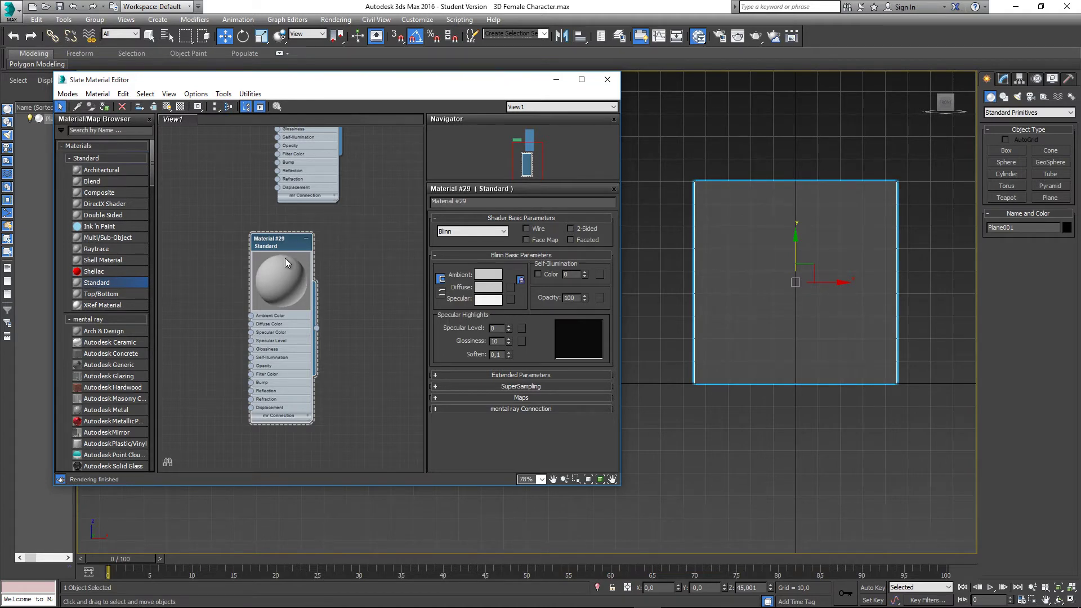
Load the Profile_Ref image as a Bitmap in the second material's Diffuse map
click(510, 288)
double_click(460, 180)
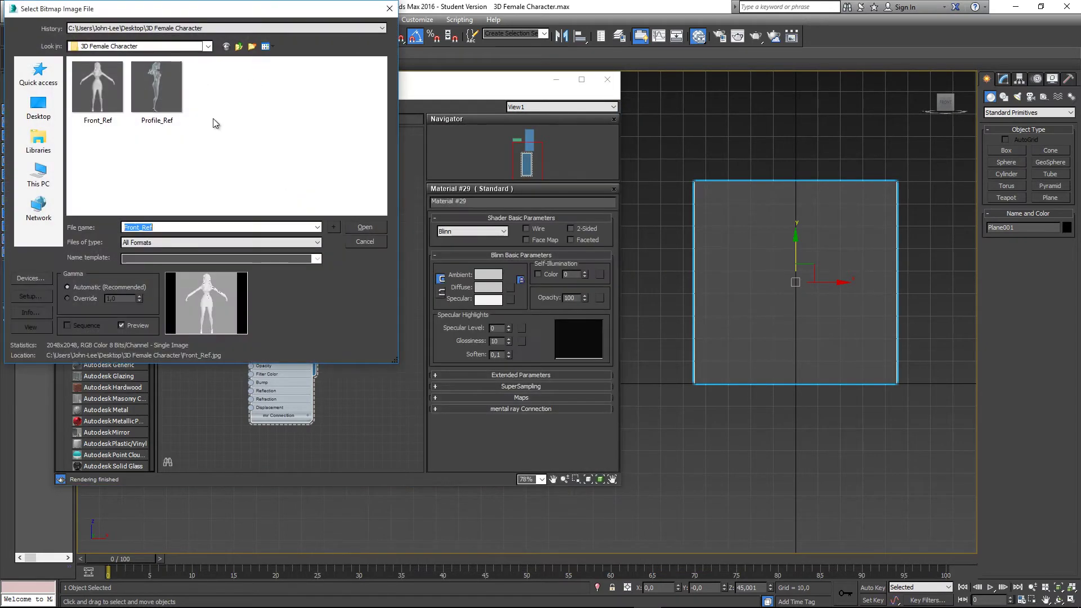
double_click(173, 77)
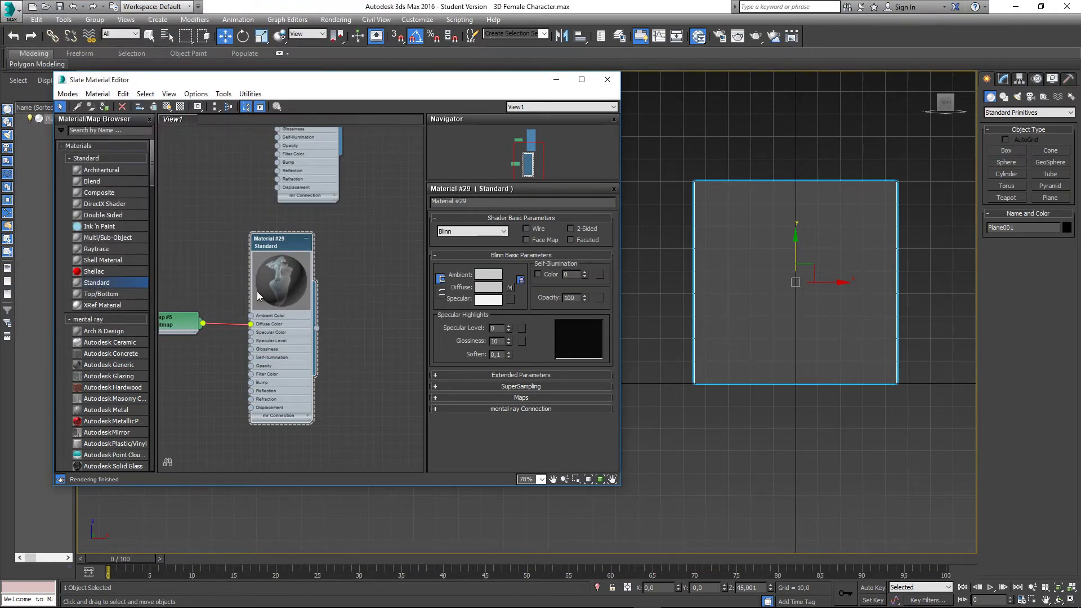
Assign the material with the front reference image to the selected plane
middle_drag(319, 187, 278, 330)
click(271, 166)
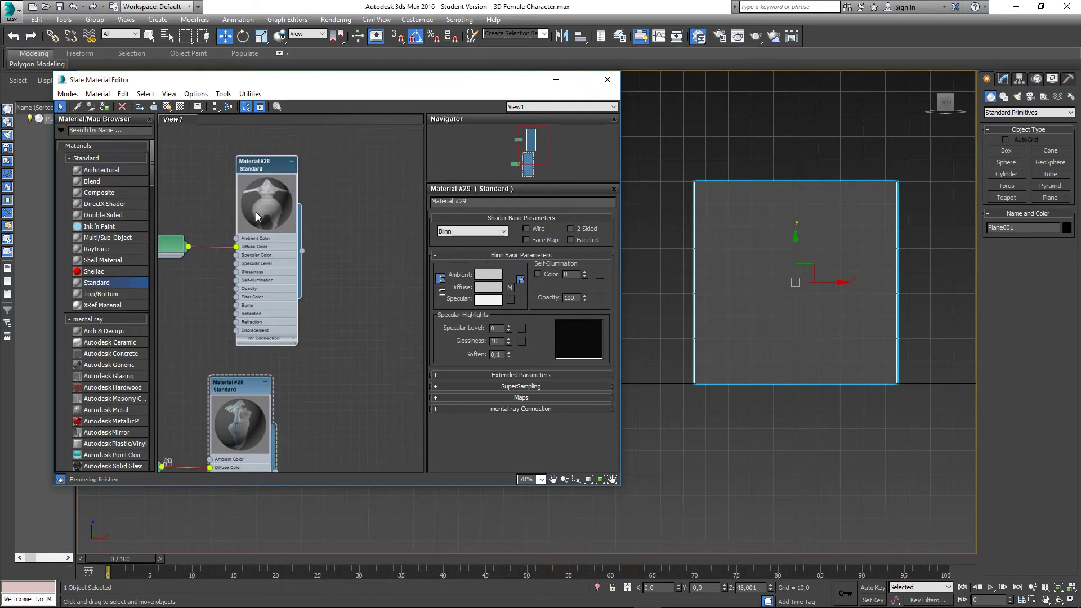
double_click(256, 171)
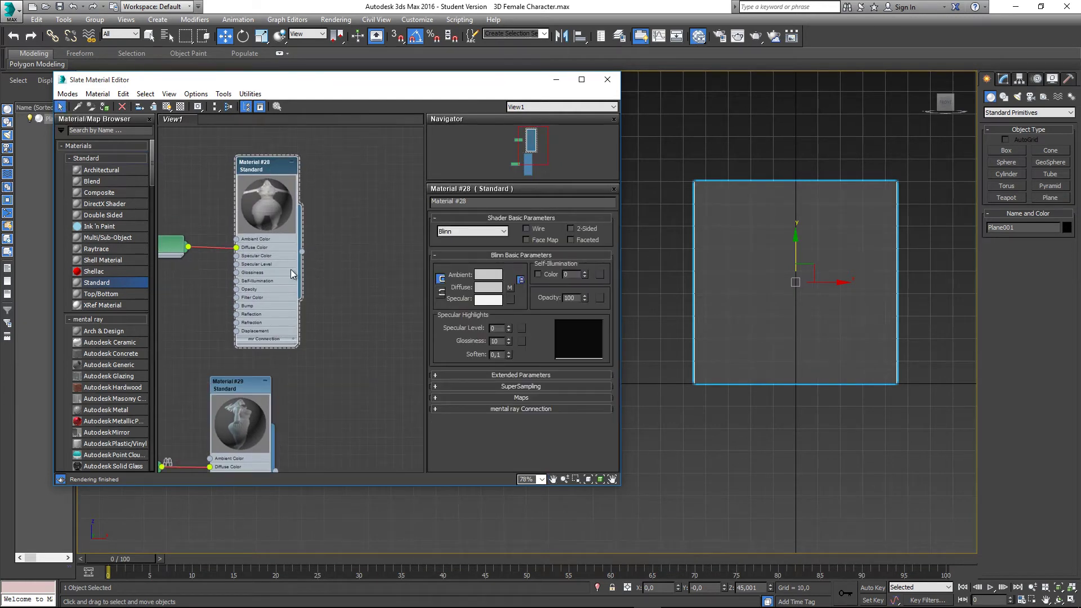
middle_drag(290, 269, 311, 255)
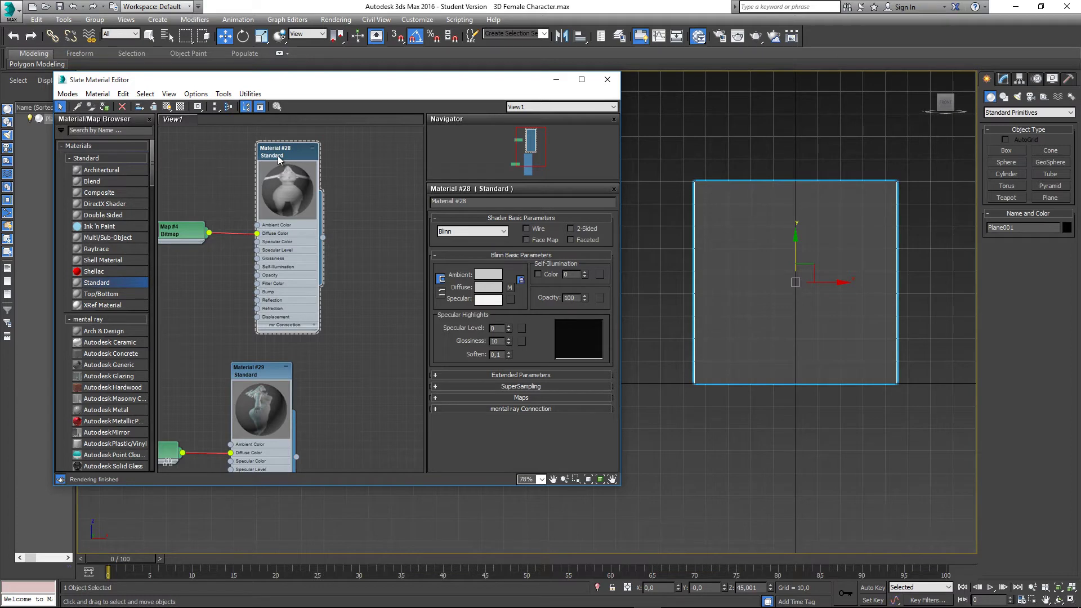
click(697, 232)
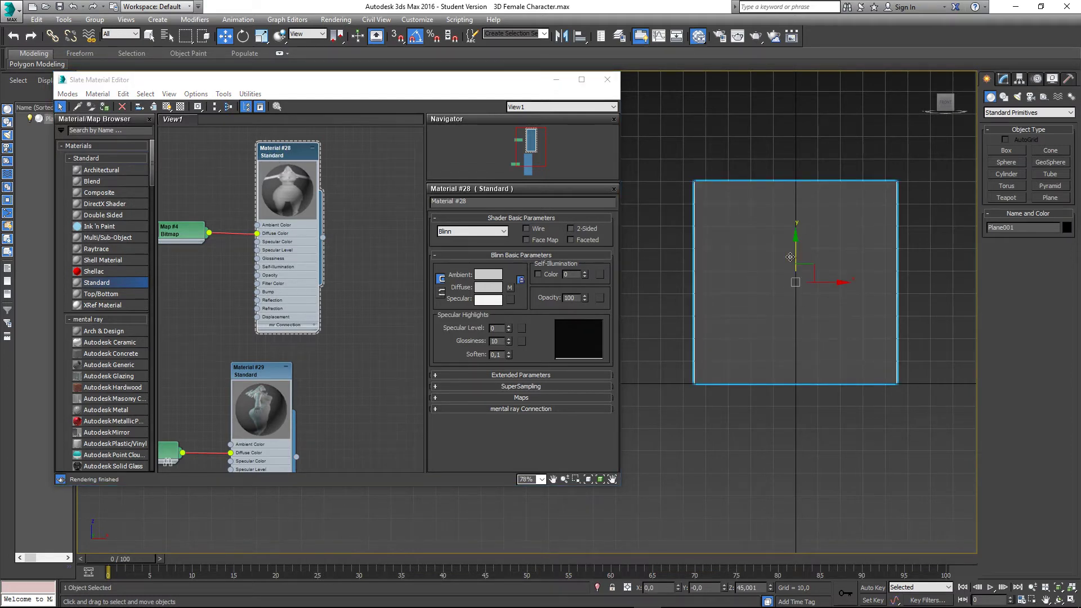
click(105, 108)
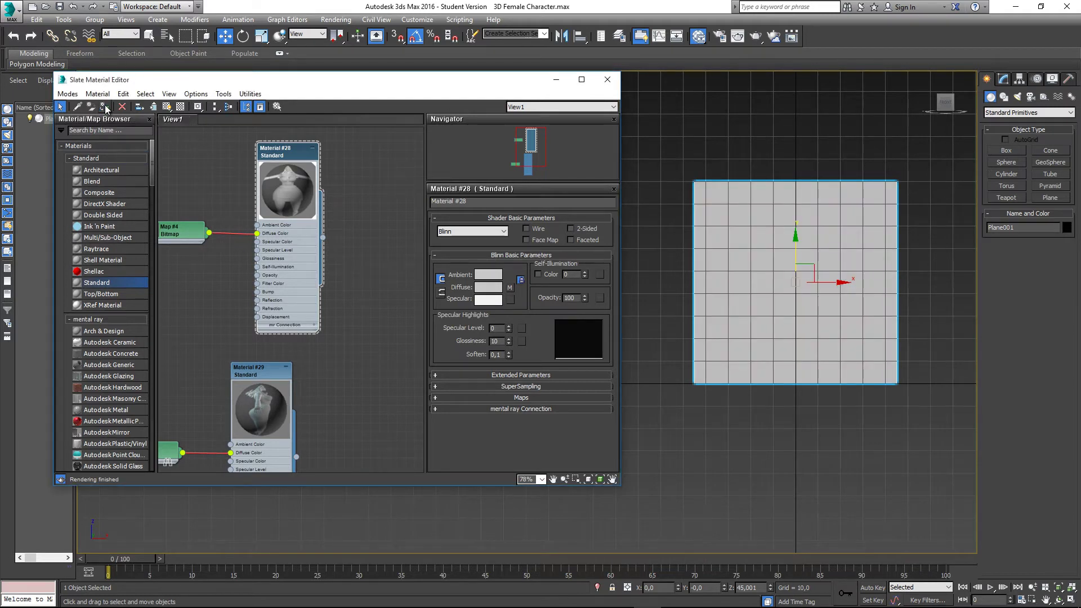
Show the front reference material shaded in the viewport, then deselect the plane and minimize the material editor
middle_drag(804, 288, 791, 292)
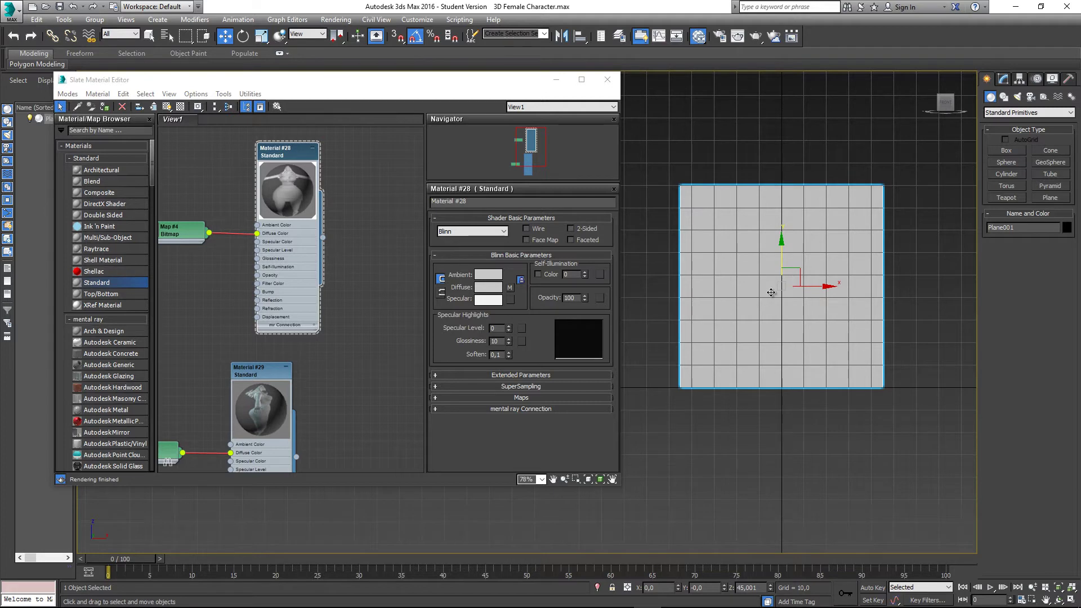
click(179, 83)
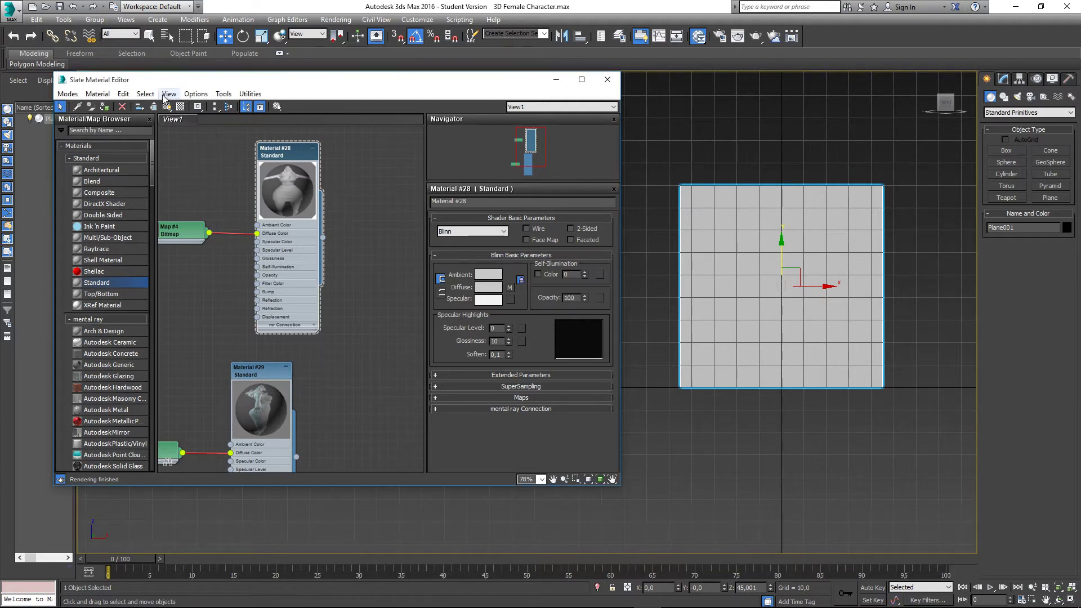
click(167, 108)
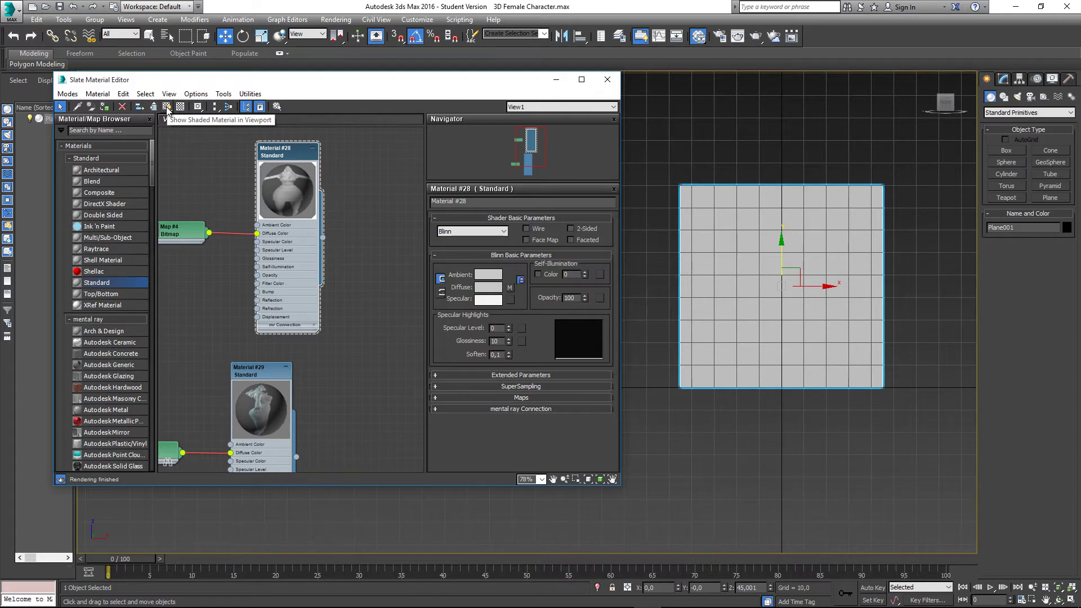
click(167, 108)
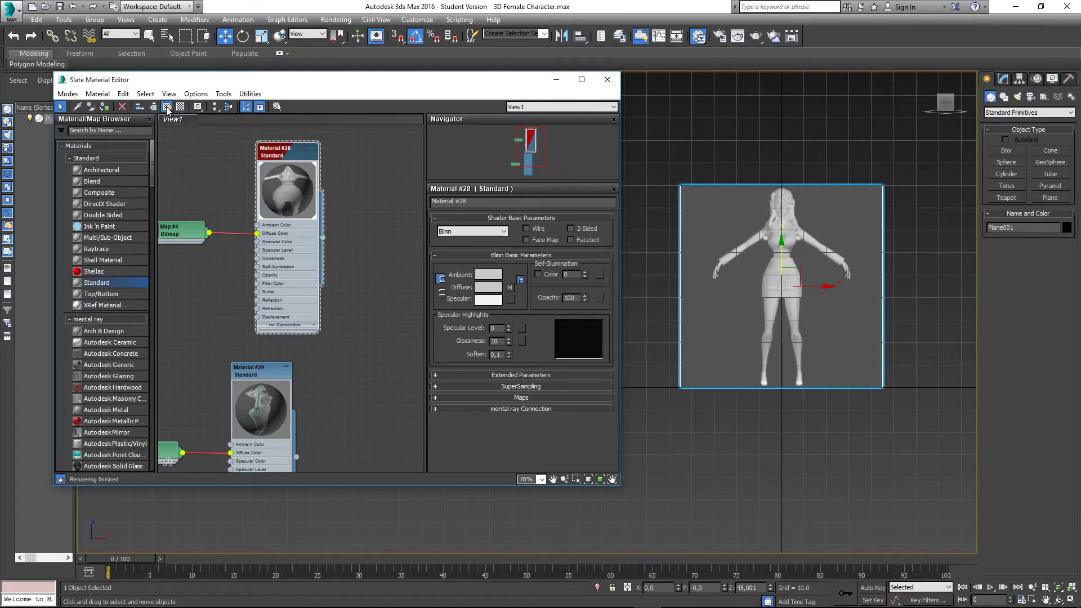
middle_drag(921, 254, 914, 268)
click(833, 197)
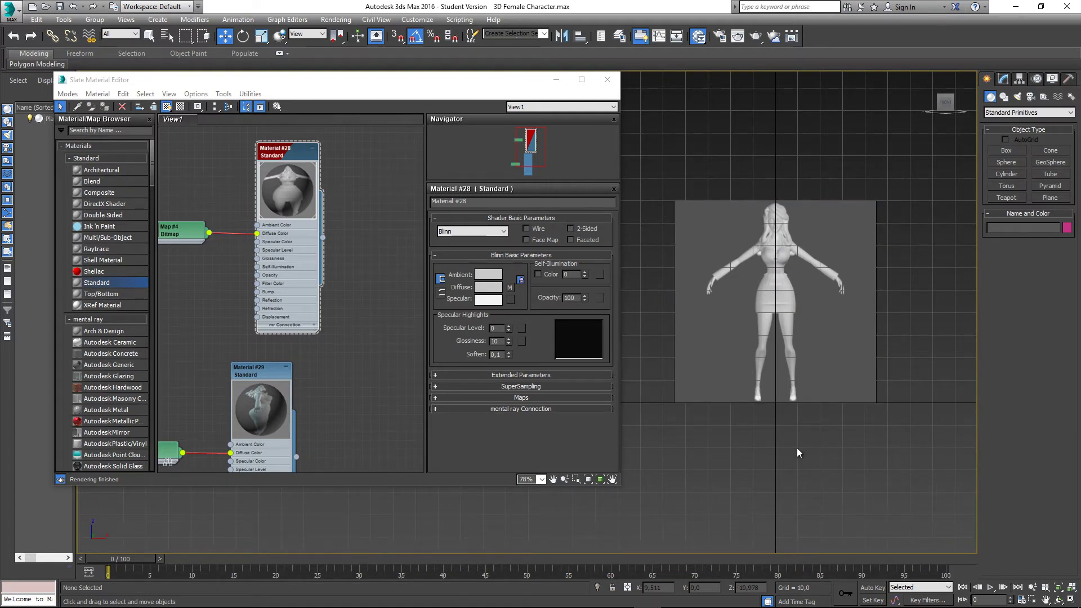
click(556, 79)
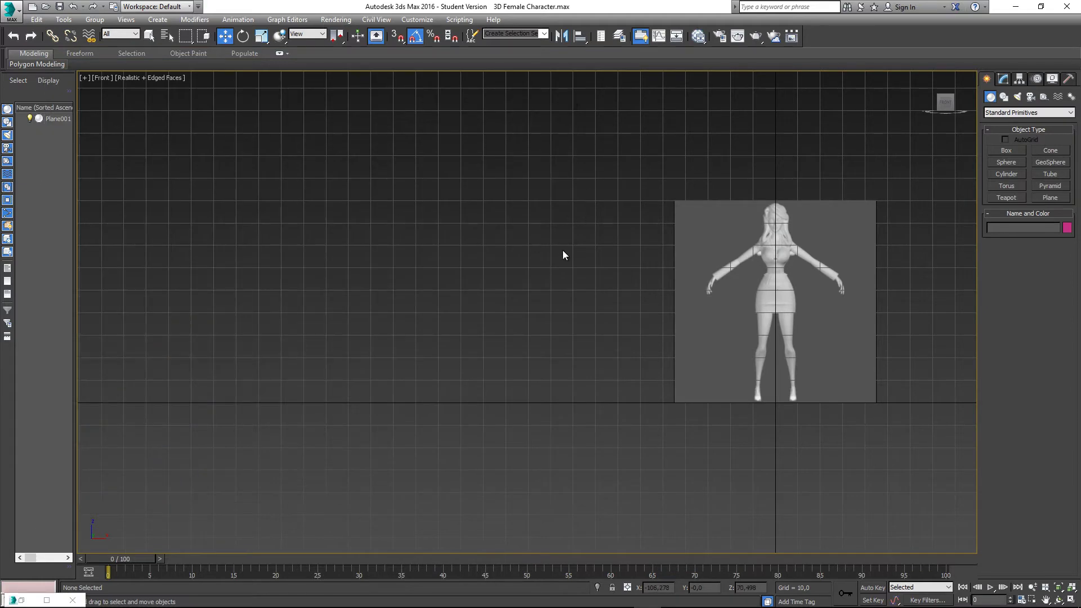
Switch to the Perspective view and select the front reference plane
middle_drag(562, 251, 435, 218)
key(p)
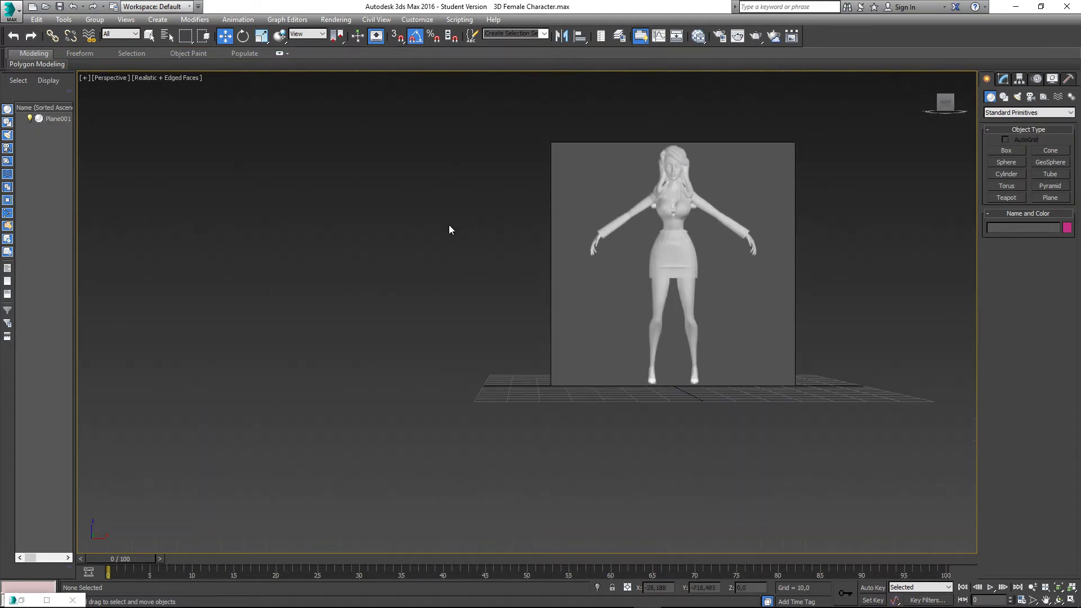
scroll(672, 281, down, 4)
alt+middle_drag(672, 281, 756, 299)
middle_drag(756, 298, 559, 300)
scroll(535, 388, up, 3)
click(535, 389)
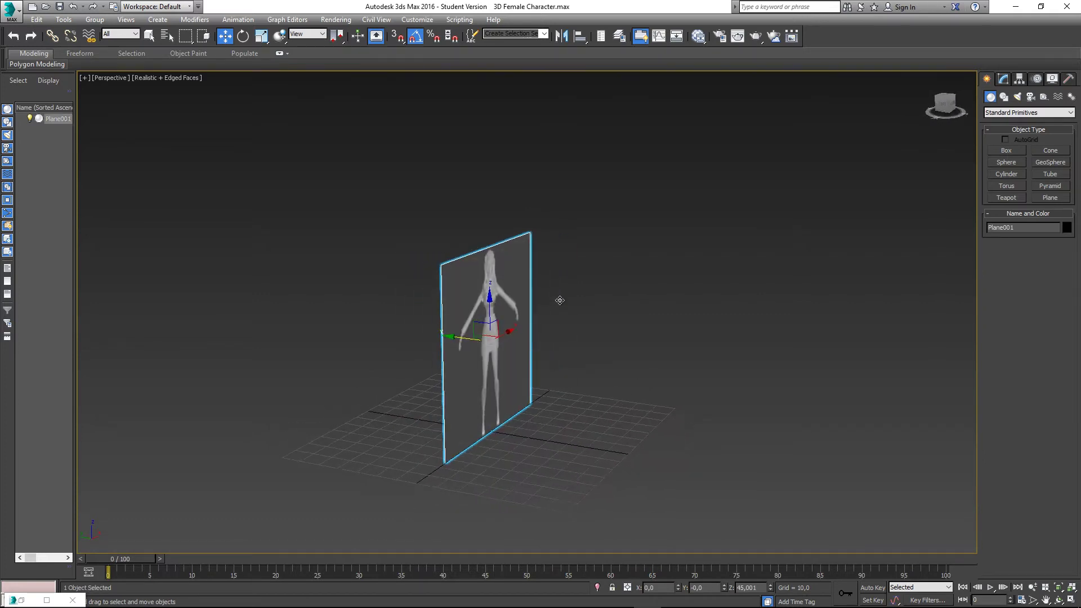
alt+middle_drag(562, 341, 601, 324)
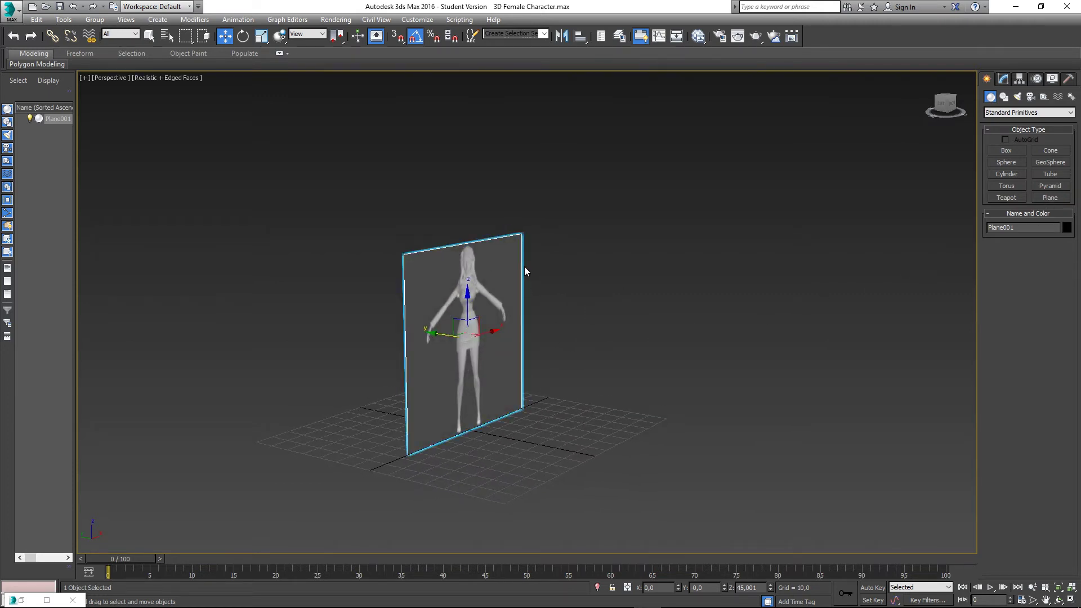
middle_drag(515, 306, 504, 320)
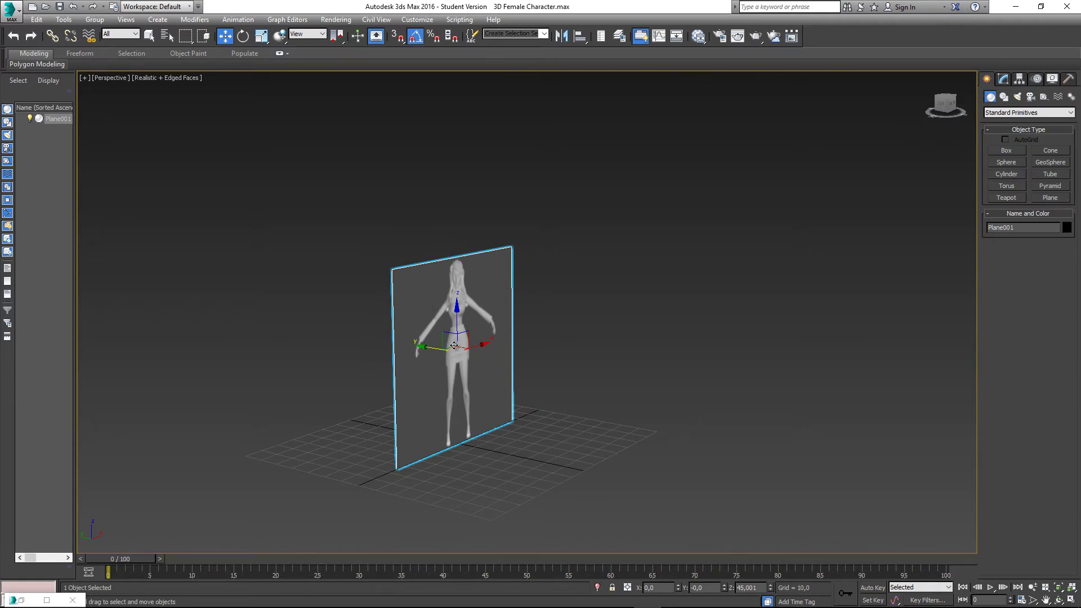
mouse_move(561, 357)
middle_down()
mouse_move(553, 337)
mouse_move(555, 345)
middle_up()
click(444, 211)
click(403, 262)
click(376, 232)
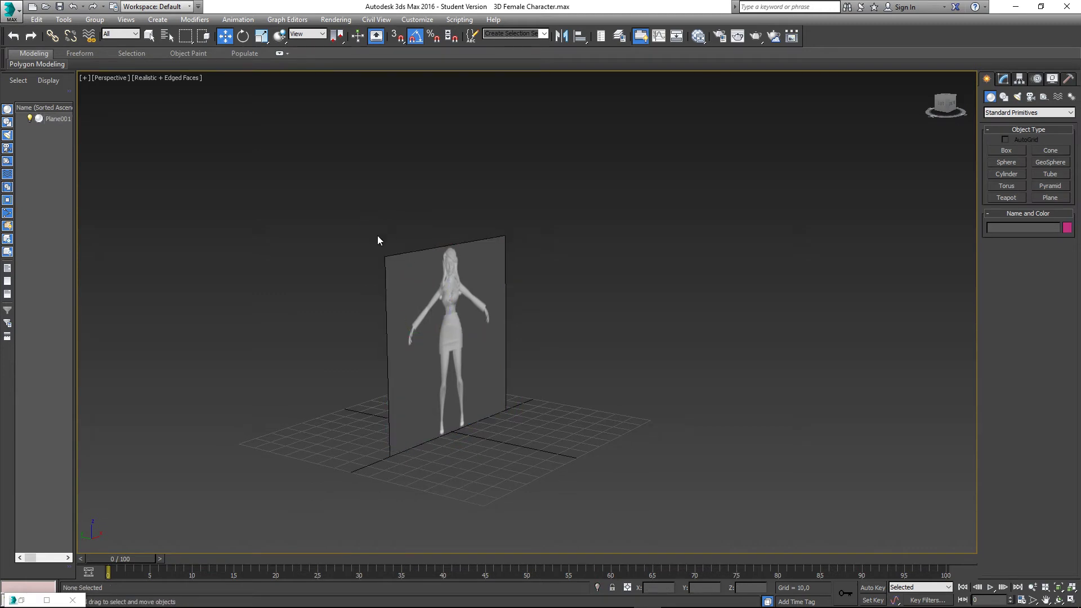
click(396, 271)
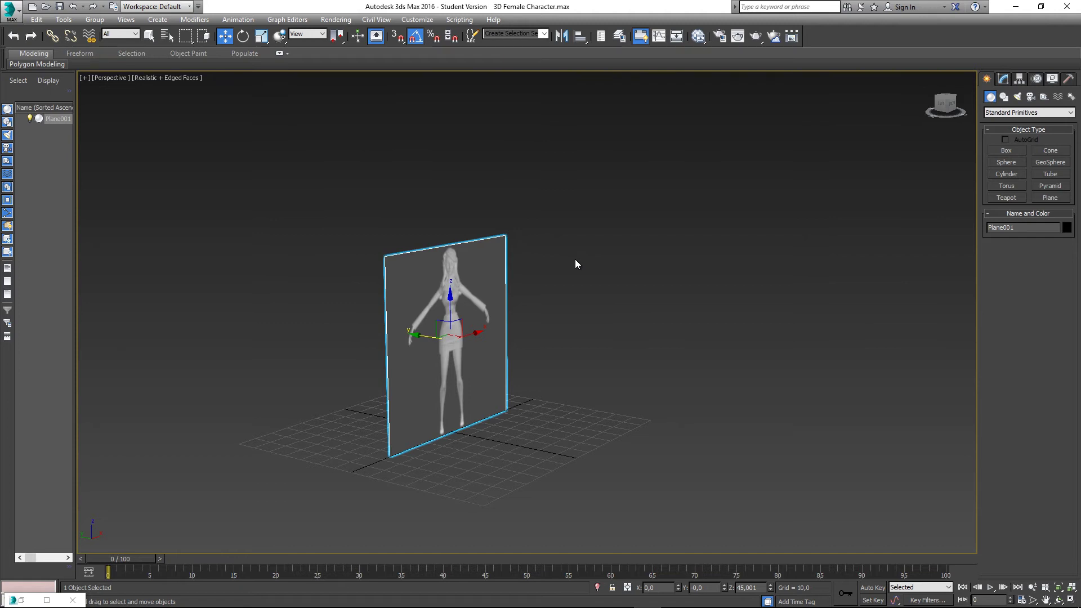
middle_drag(519, 283, 523, 296)
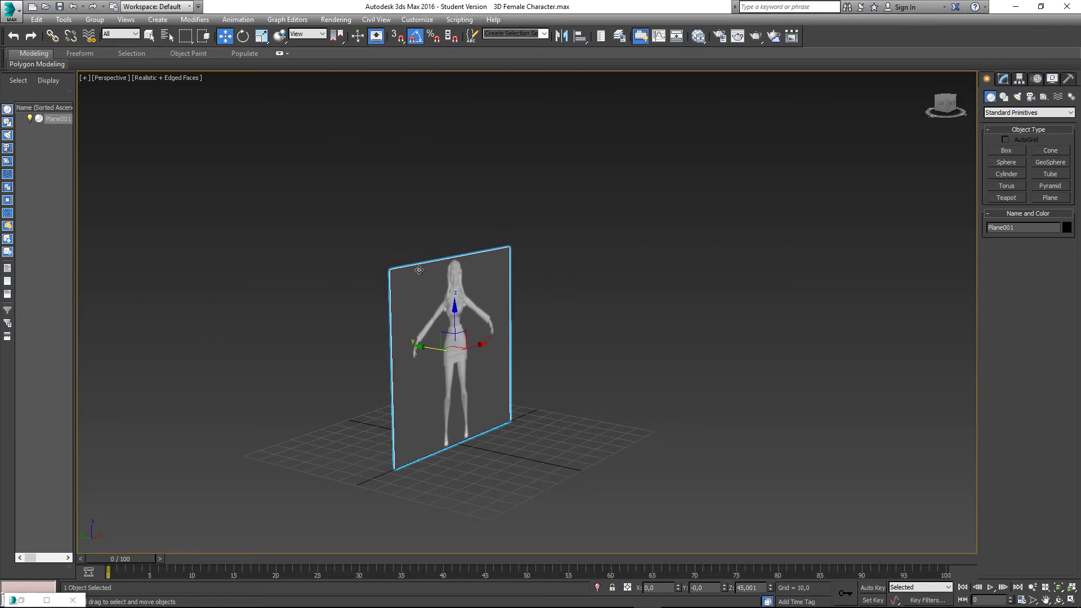
alt+middle_drag(434, 305, 455, 274)
With angle snap on, rotate the front reference plane 90° about its vertical axis as one independent copy, keeping the original in place
key(e)
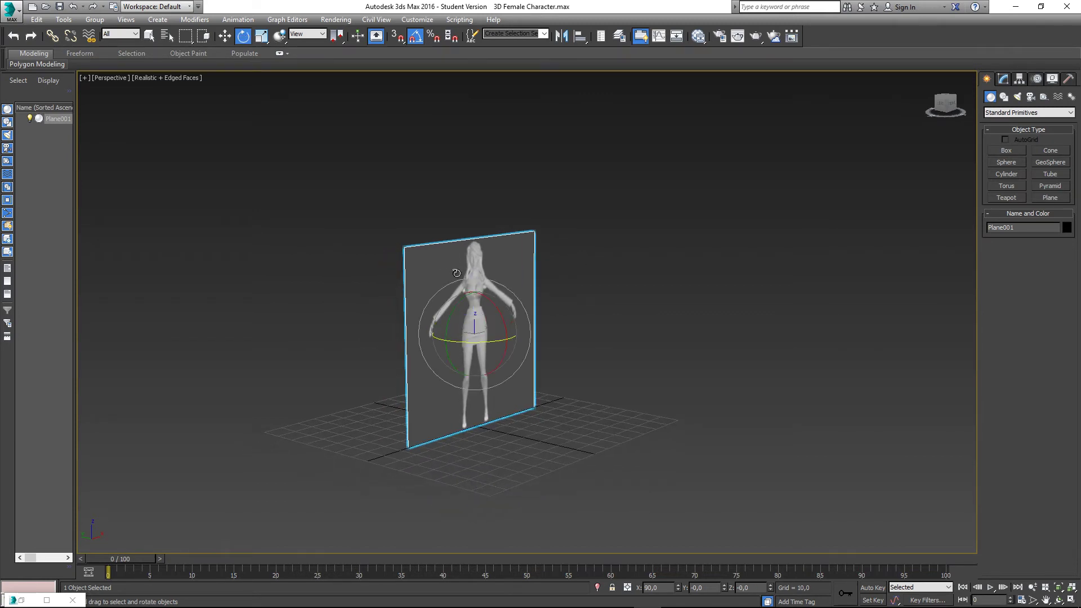
scroll(480, 326, up, 2)
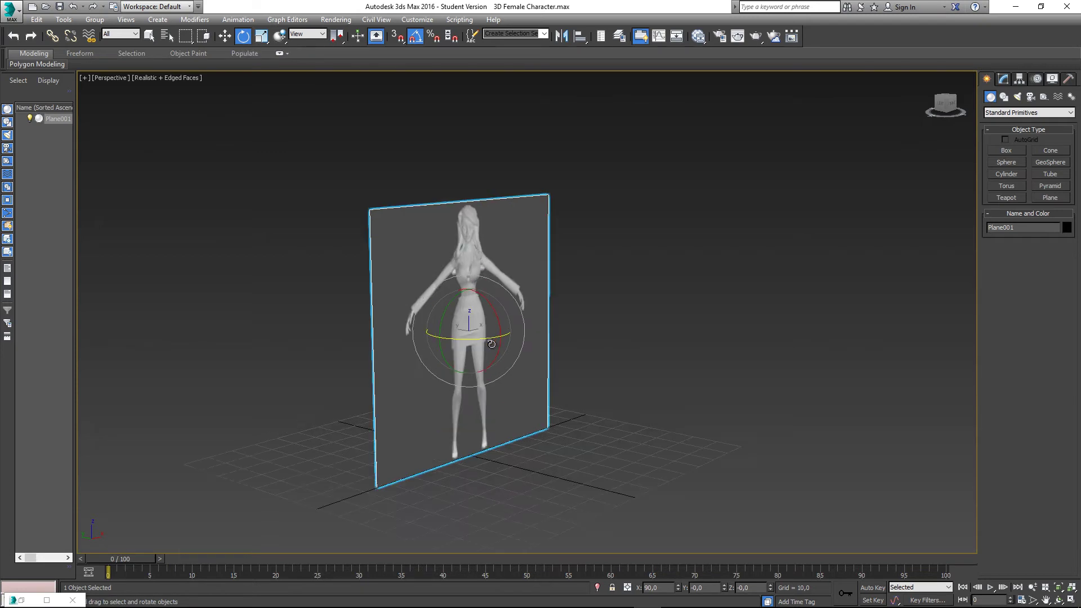
scroll(481, 326, up, 3)
scroll(462, 338, down, 2)
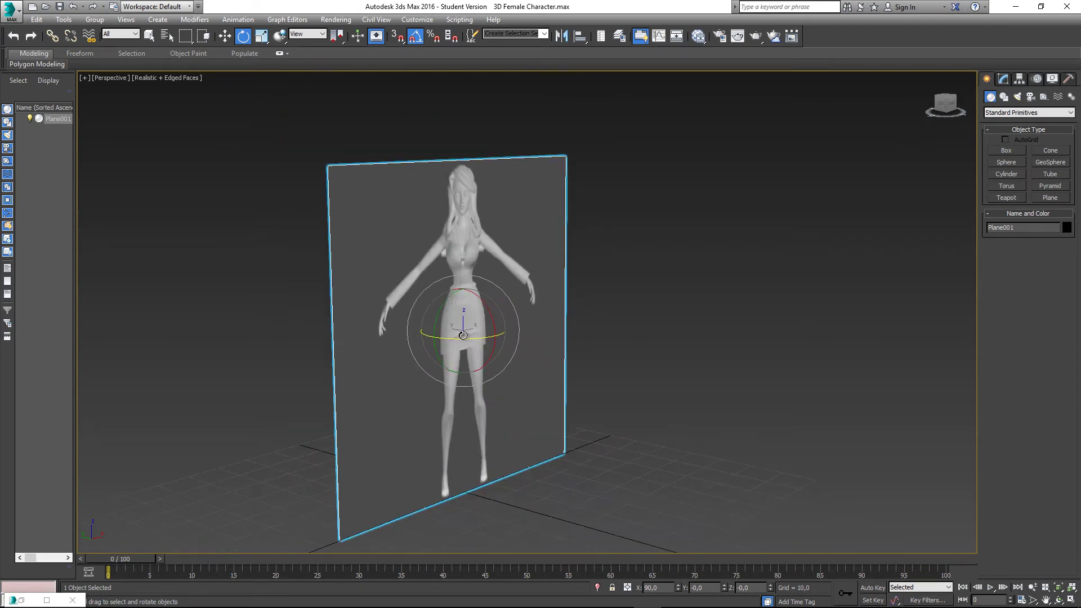
mouse_move(462, 338)
alt+middle_down()
mouse_move(450, 343)
mouse_move(458, 345)
alt+middle_up()
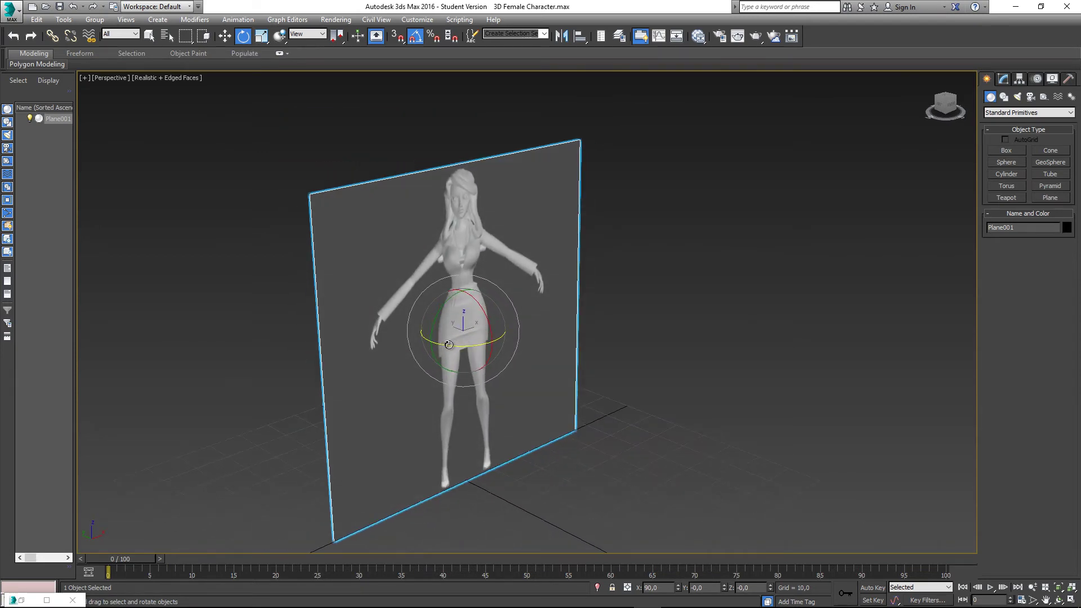
mouse_move(441, 343)
mouse_down()
mouse_move(420, 340)
mouse_move(495, 338)
mouse_move(445, 340)
mouse_up()
key(ctrl+z)
middle_drag(462, 341, 450, 333)
click(415, 38)
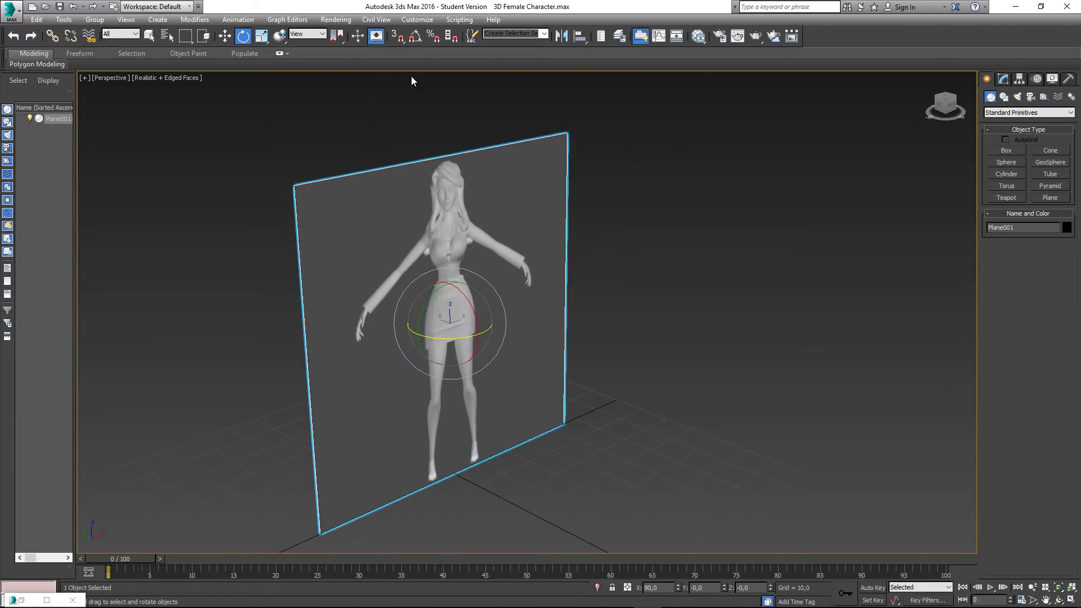
click(413, 37)
middle_drag(432, 342, 427, 366)
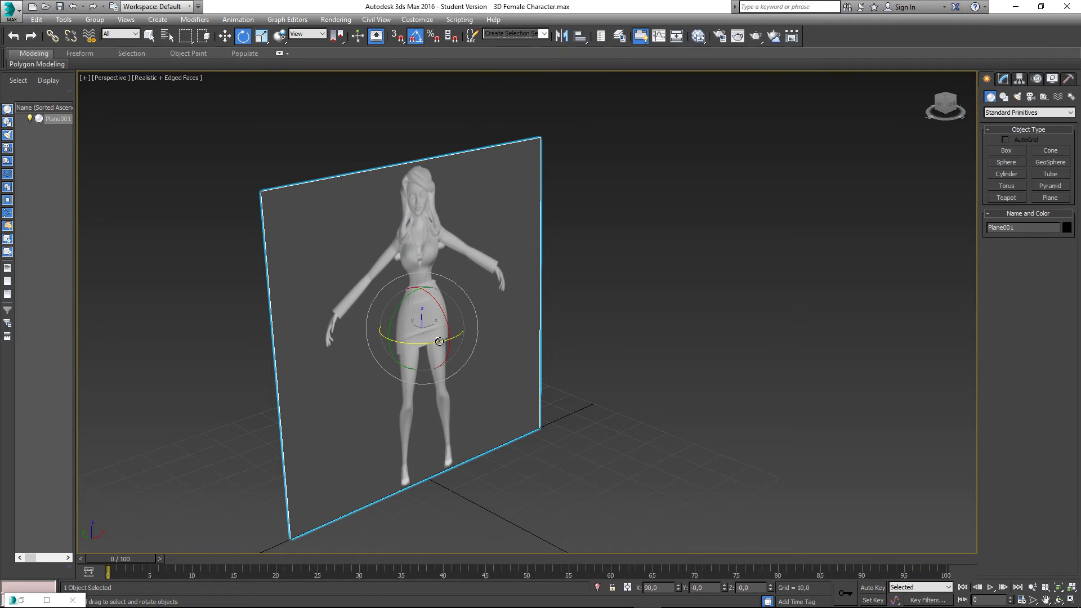
drag(439, 341, 384, 334)
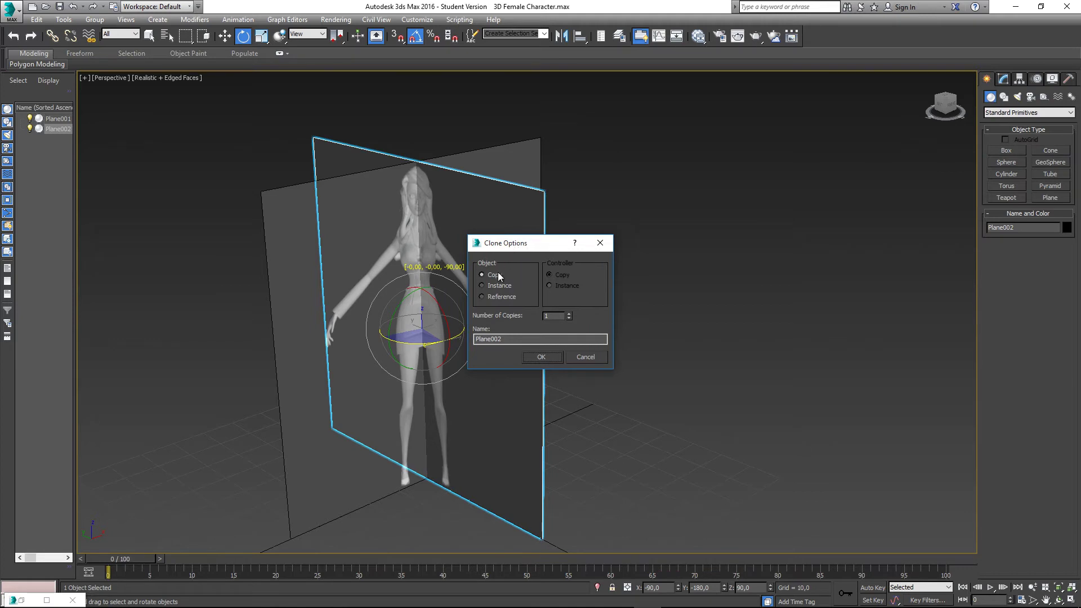
click(536, 355)
Examine the two crossing reference planes from several angles, checking how the image halves line up at the face, waist and legs
scroll(517, 338, down, 2)
alt+middle_drag(517, 338, 519, 332)
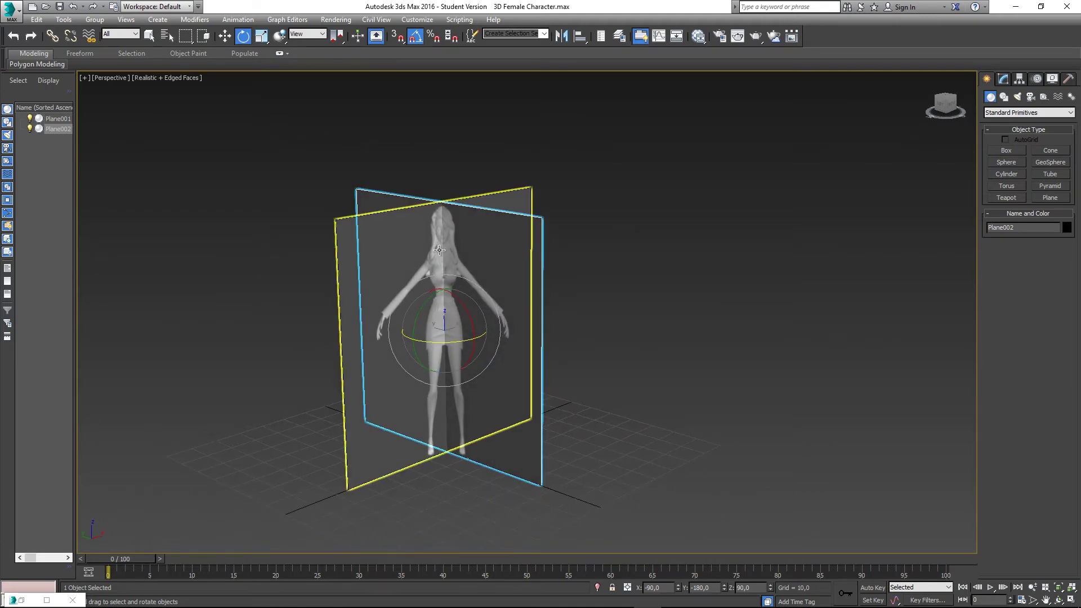
scroll(434, 185, up, 2)
click(437, 183)
scroll(438, 184, up, 10)
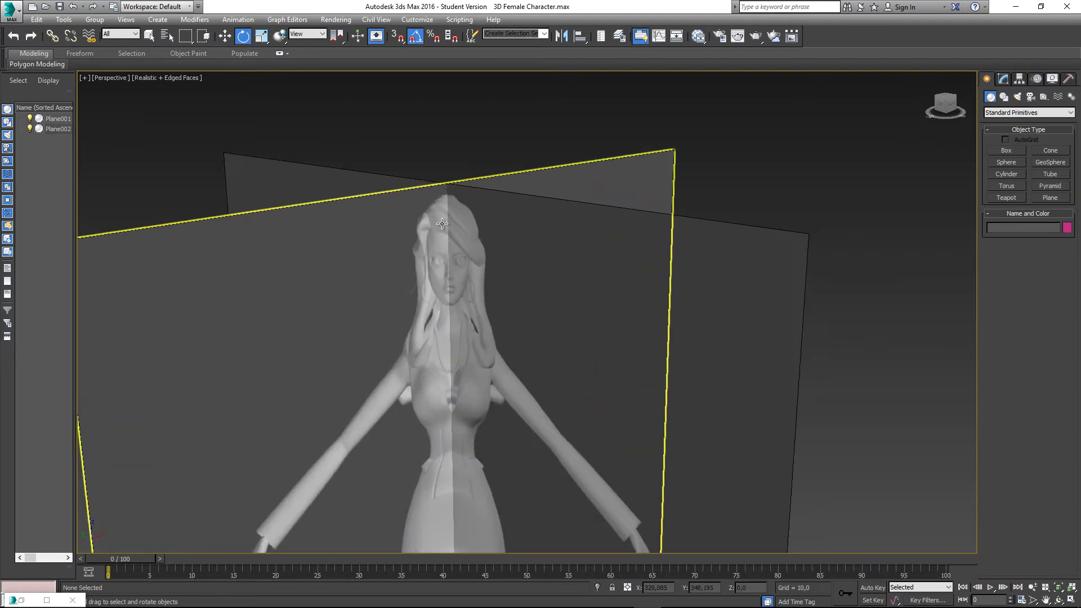
middle_drag(447, 249, 458, 357)
scroll(466, 205, down, 1)
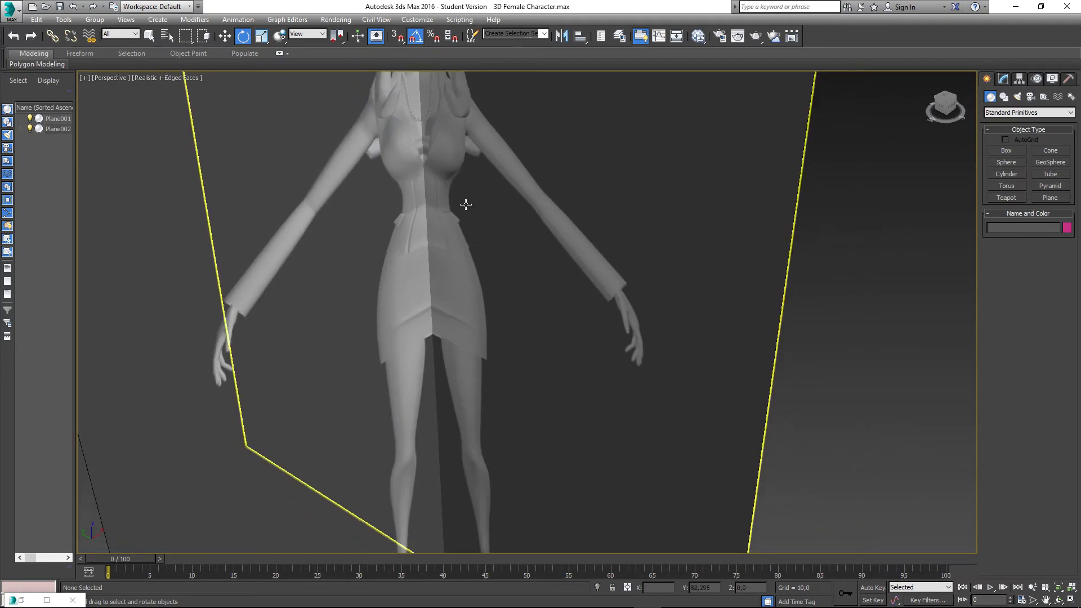
scroll(465, 204, down, 1)
middle_drag(465, 205, 479, 348)
scroll(474, 282, down, 5)
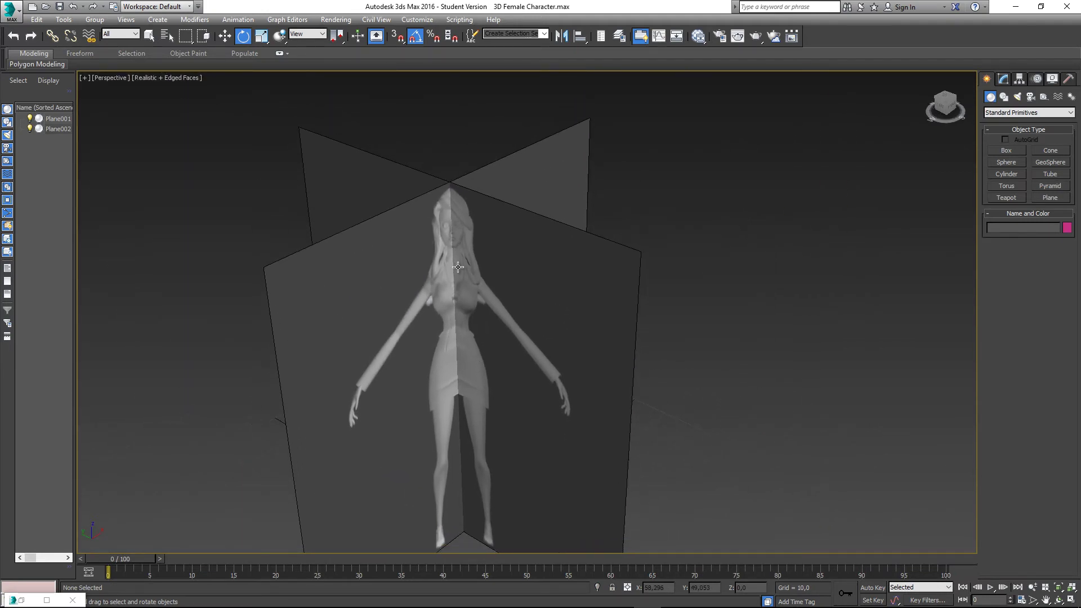
scroll(457, 267, up, 10)
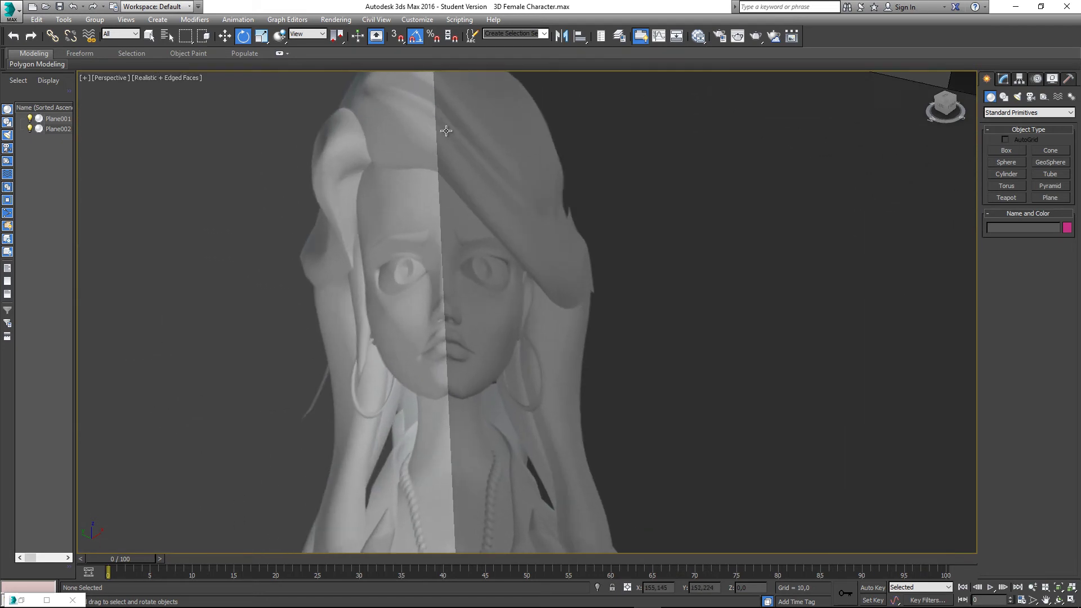
scroll(448, 266, down, 2)
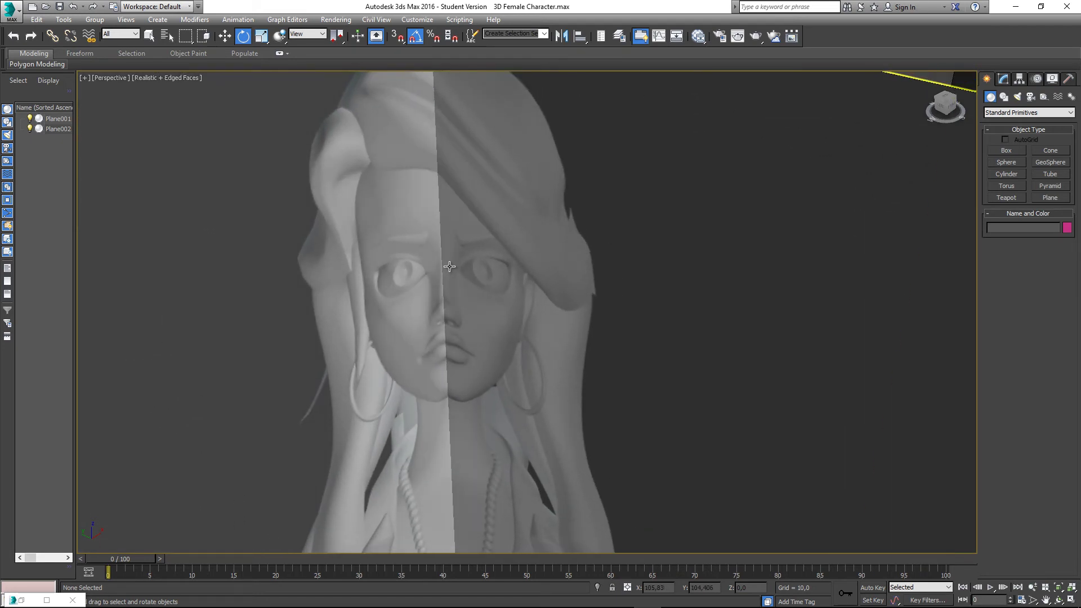
alt+middle_drag(467, 277, 487, 238)
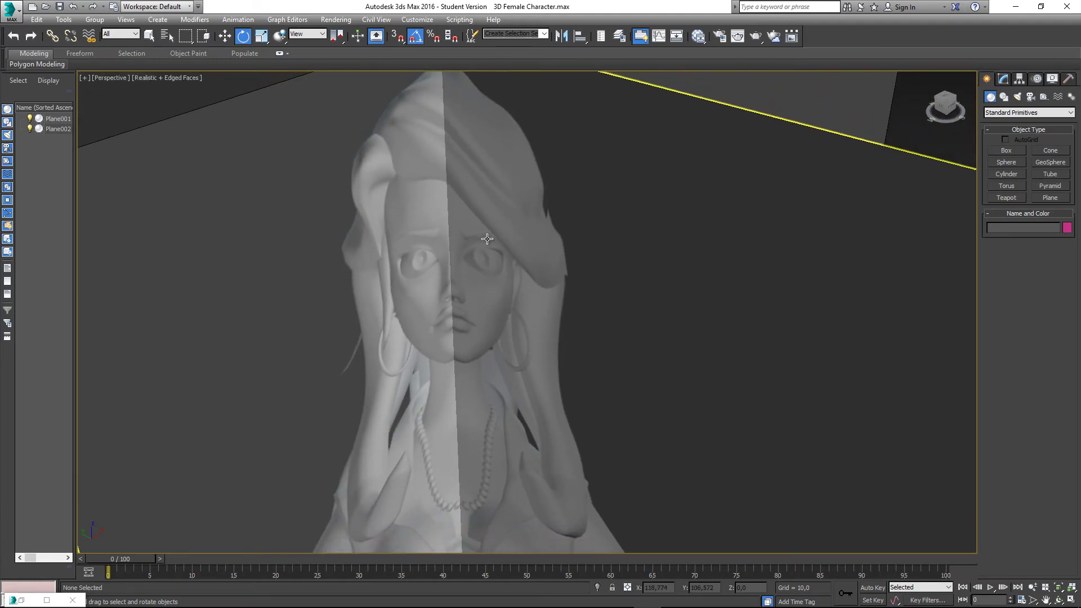
click(947, 107)
scroll(535, 253, down, 4)
scroll(535, 253, down, 10)
scroll(534, 252, up, 7)
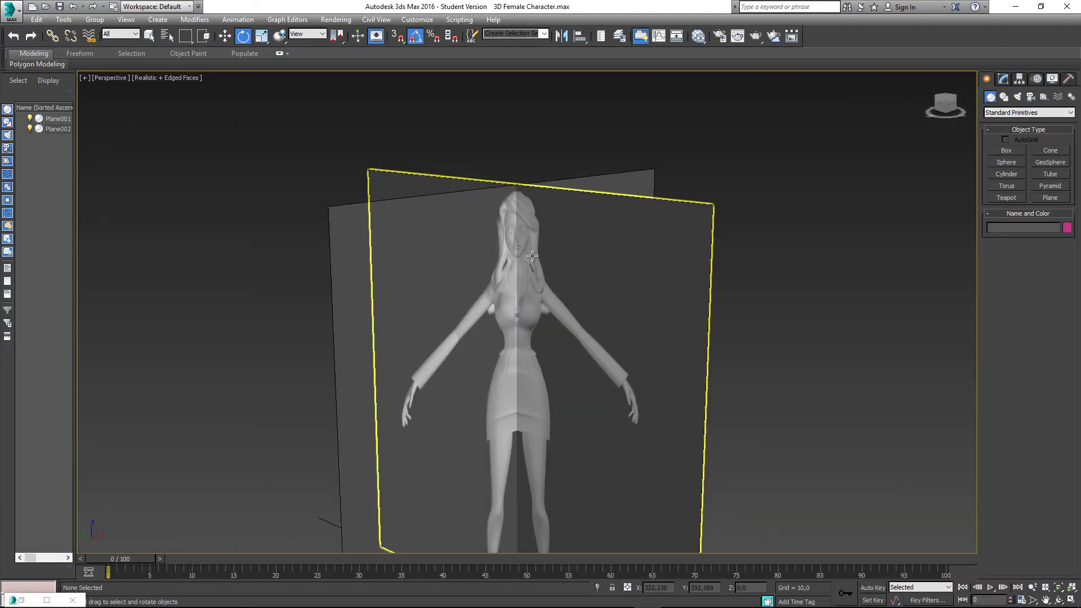
alt+middle_drag(533, 252, 533, 299)
middle_drag(531, 204, 489, 434)
scroll(471, 324, up, 10)
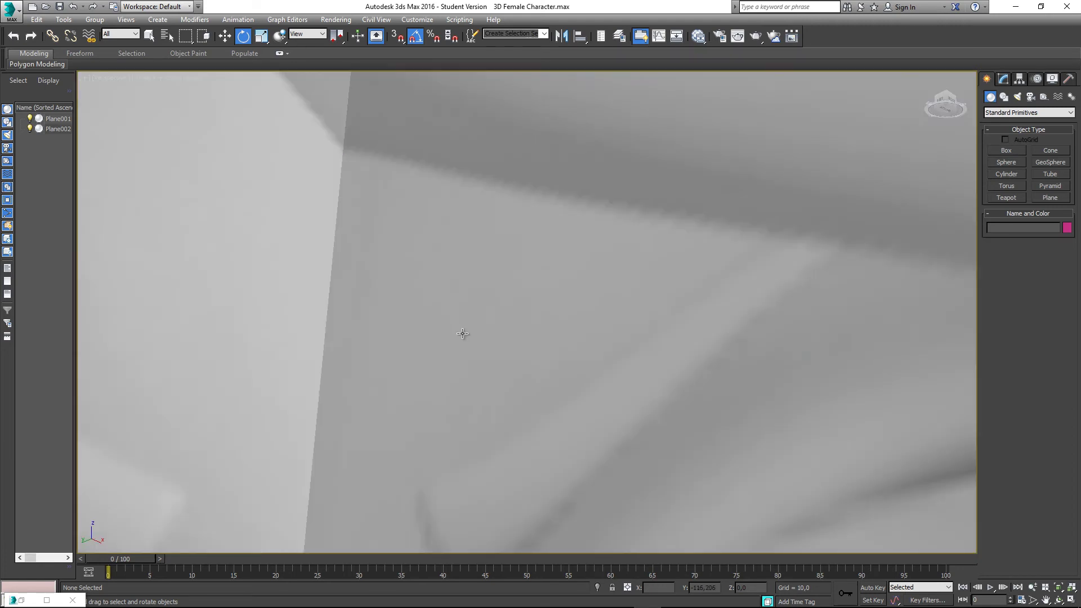
scroll(464, 334, down, 5)
middle_drag(479, 349, 499, 336)
scroll(512, 284, down, 8)
scroll(501, 331, down, 3)
middle_drag(522, 374, 543, 231)
alt+middle_drag(544, 232, 543, 280)
middle_drag(542, 371, 523, 219)
Assign the profile reference material to the copied plane, show it shaded in the viewport, and close the material editor
click(579, 271)
alt+middle_drag(591, 273, 569, 250)
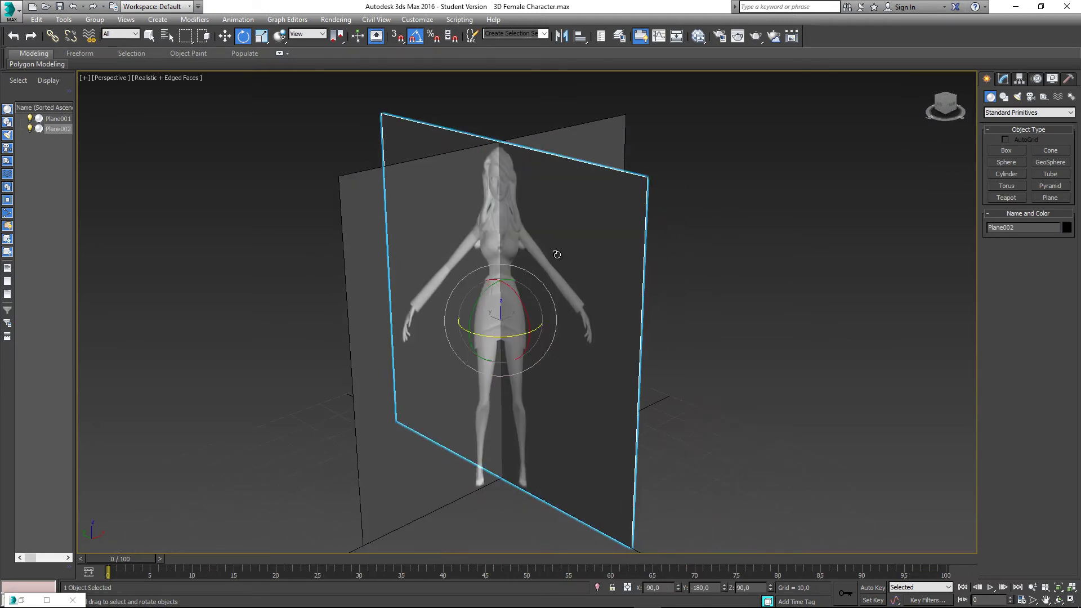
key(m)
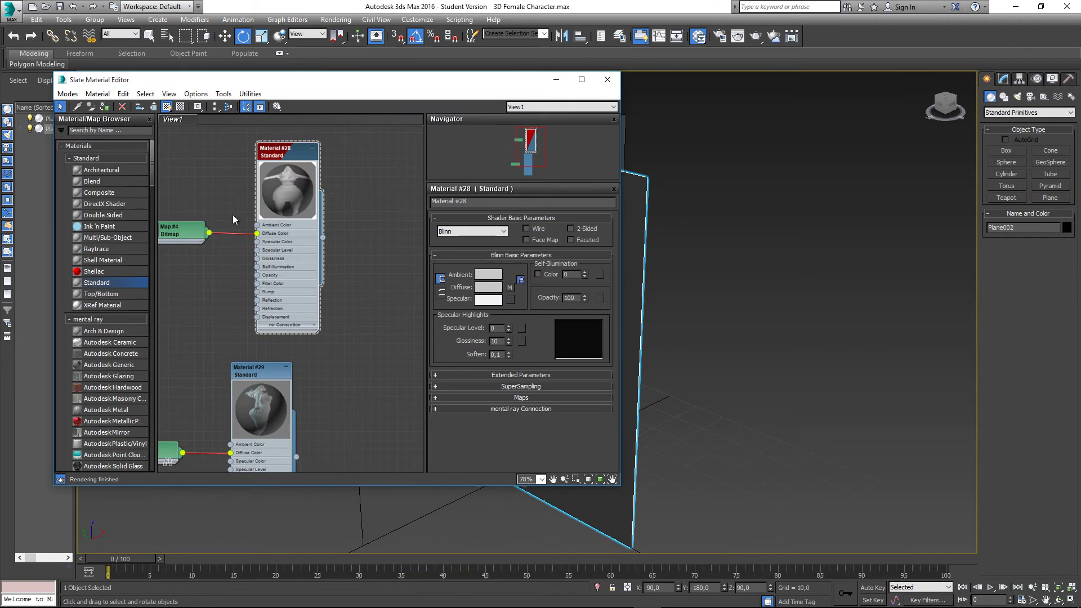
middle_drag(270, 355, 215, 225)
click(200, 196)
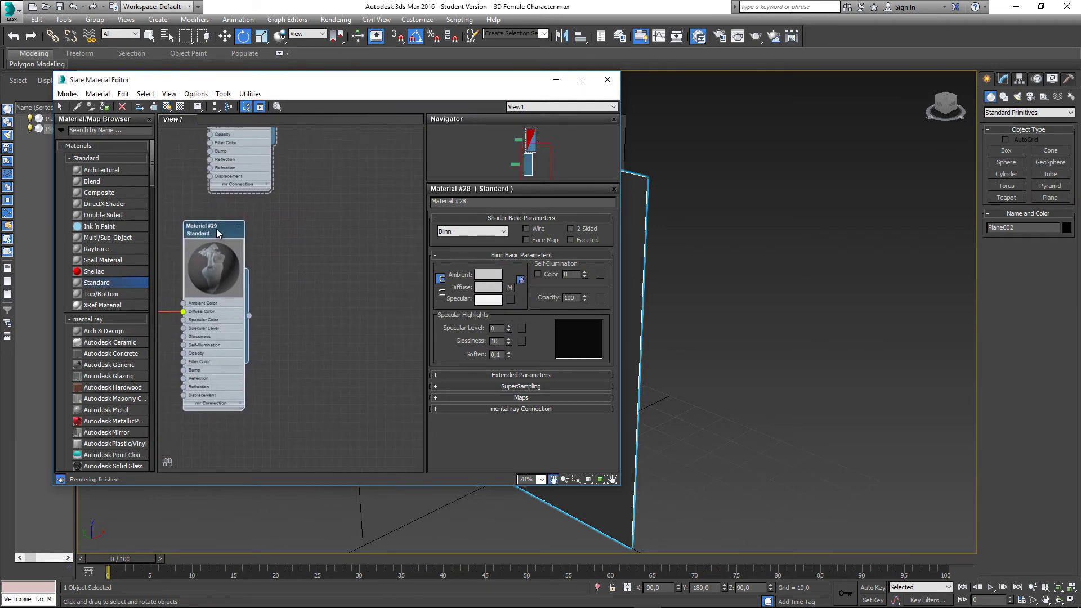
middle_drag(746, 299, 788, 311)
double_click(212, 226)
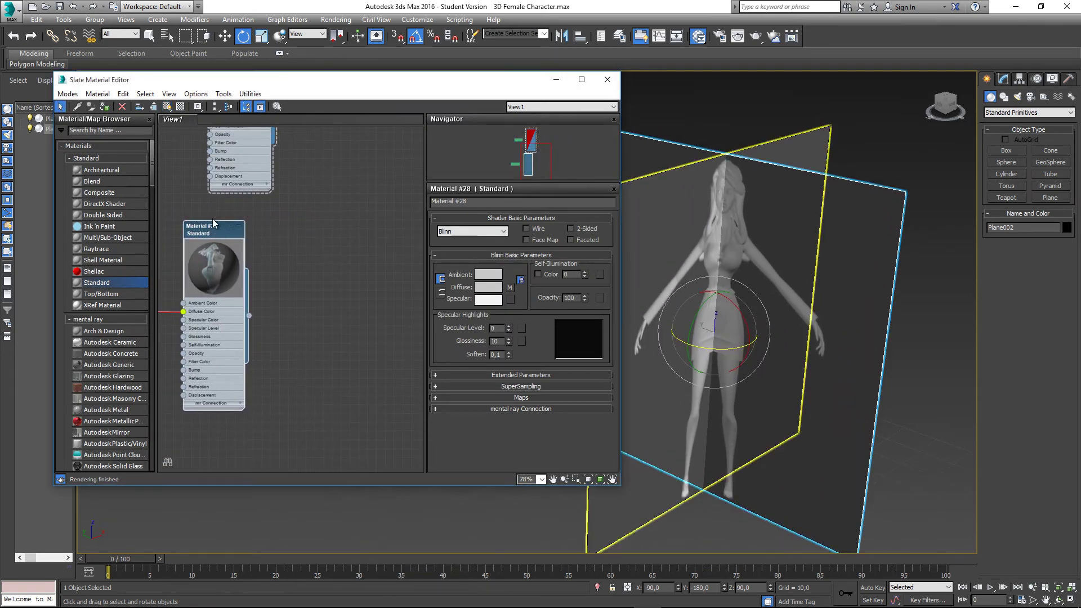
click(104, 107)
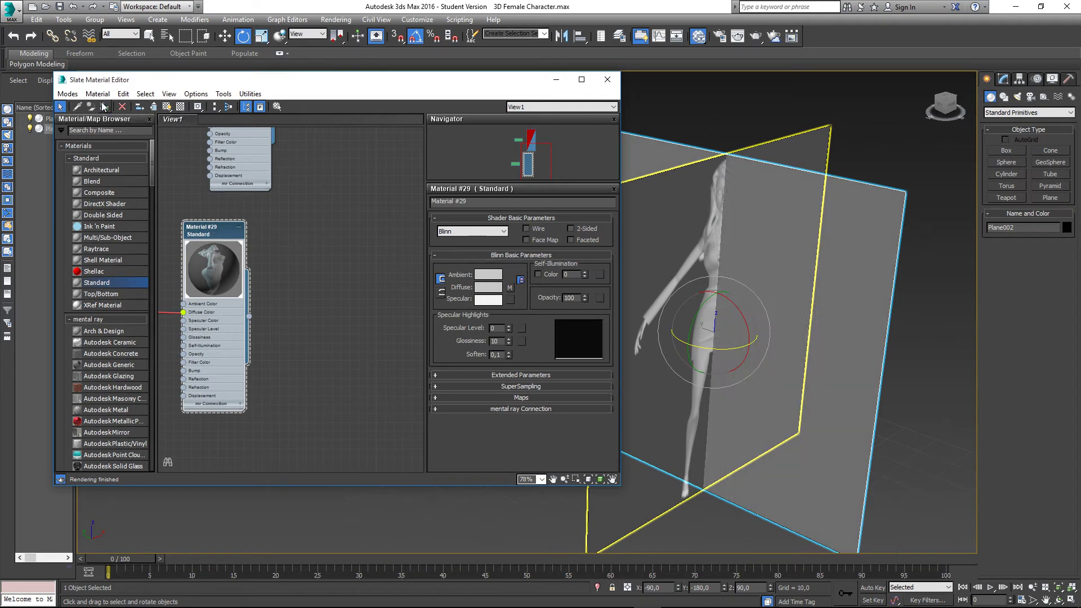
click(168, 108)
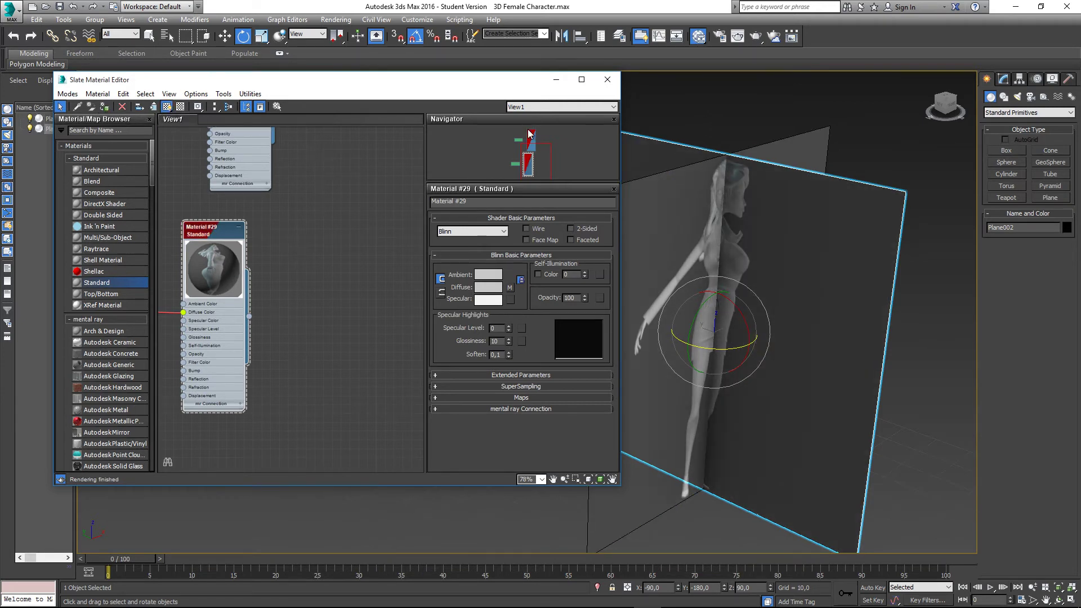
click(610, 82)
Move the profile reference plane along the positive X axis, well clear of the grid's center
middle_drag(709, 168, 535, 232)
scroll(595, 227, down, 3)
key(w)
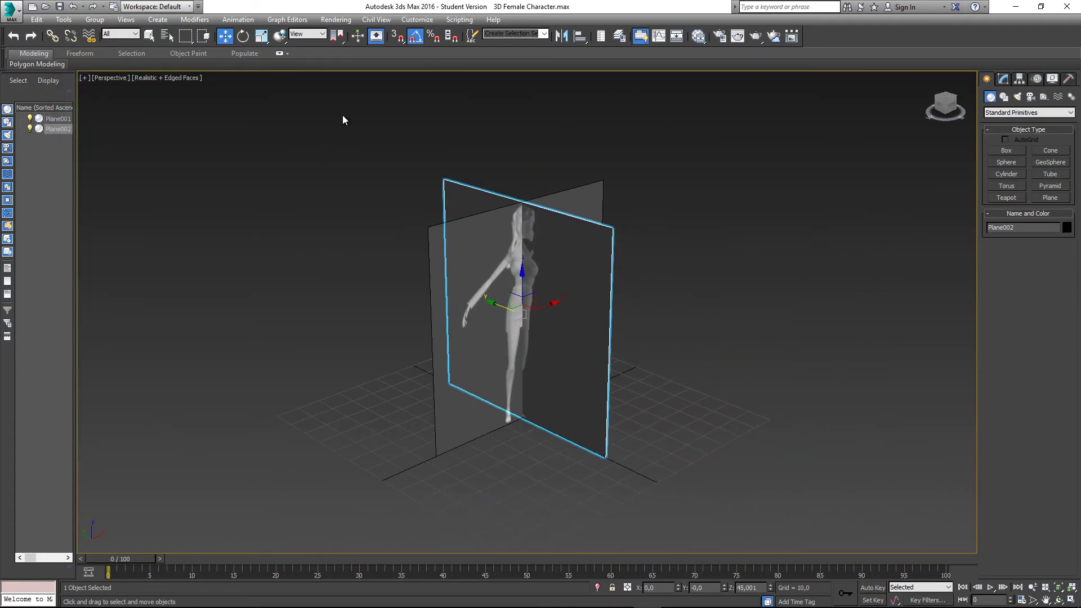
scroll(509, 283, up, 3)
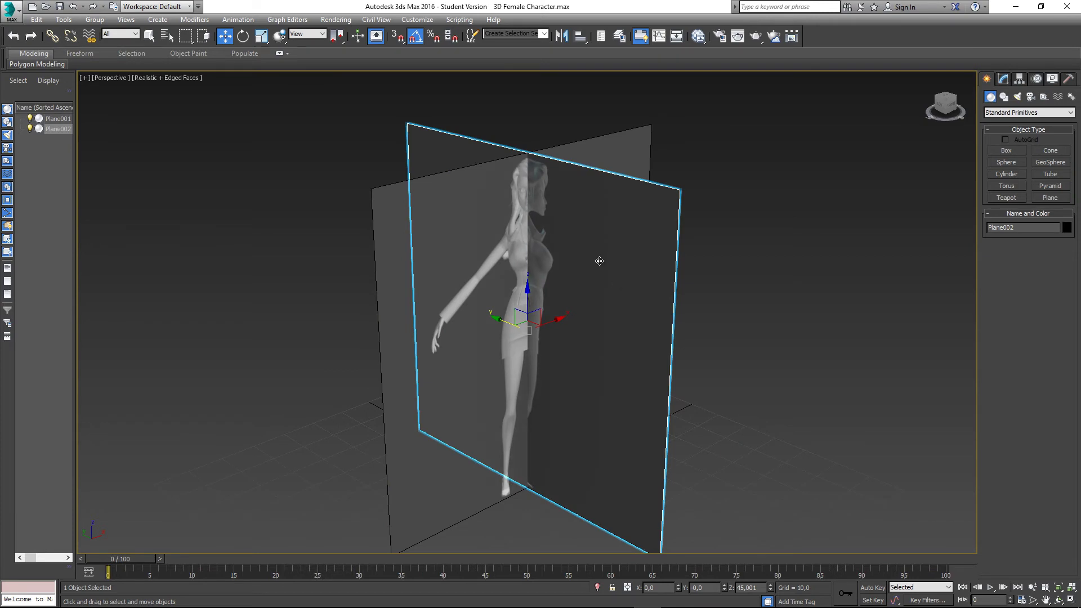
alt+middle_drag(599, 261, 573, 325)
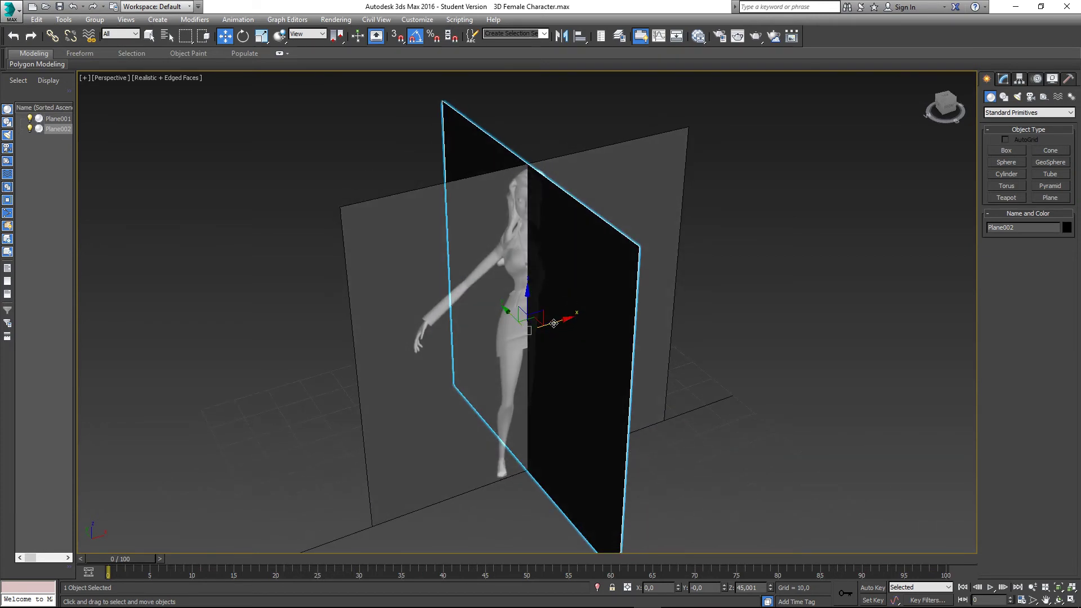
drag(556, 324, 878, 229)
Move the front reference plane along the Y axis to about Y 107, clear of the grid, and deselect it
click(592, 340)
alt+middle_drag(585, 338, 681, 341)
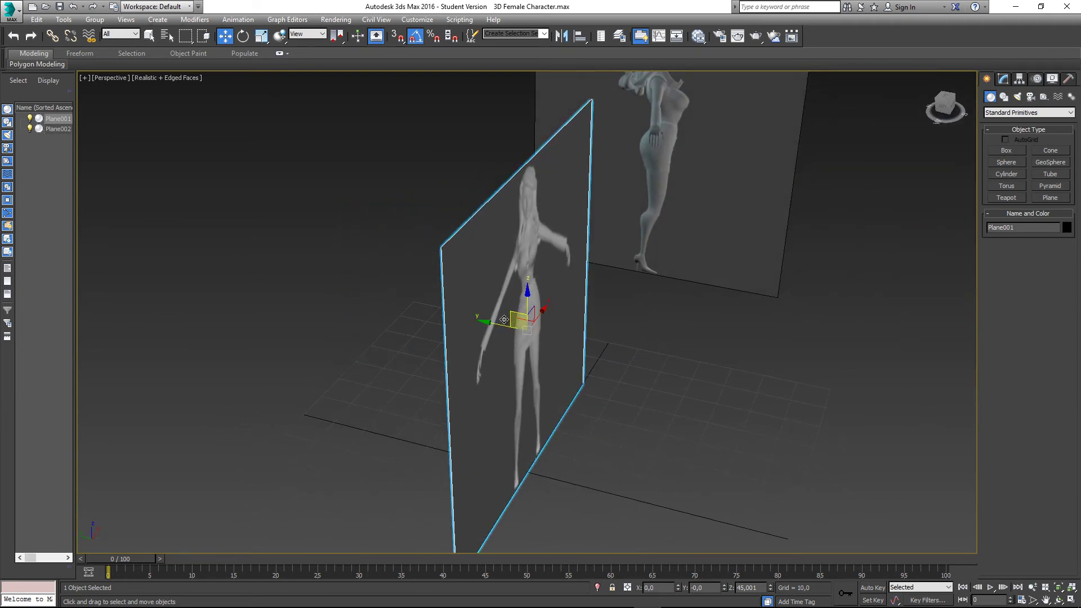
drag(500, 326, 136, 243)
scroll(519, 251, down, 3)
alt+middle_drag(519, 251, 364, 193)
click(495, 235)
click(354, 223)
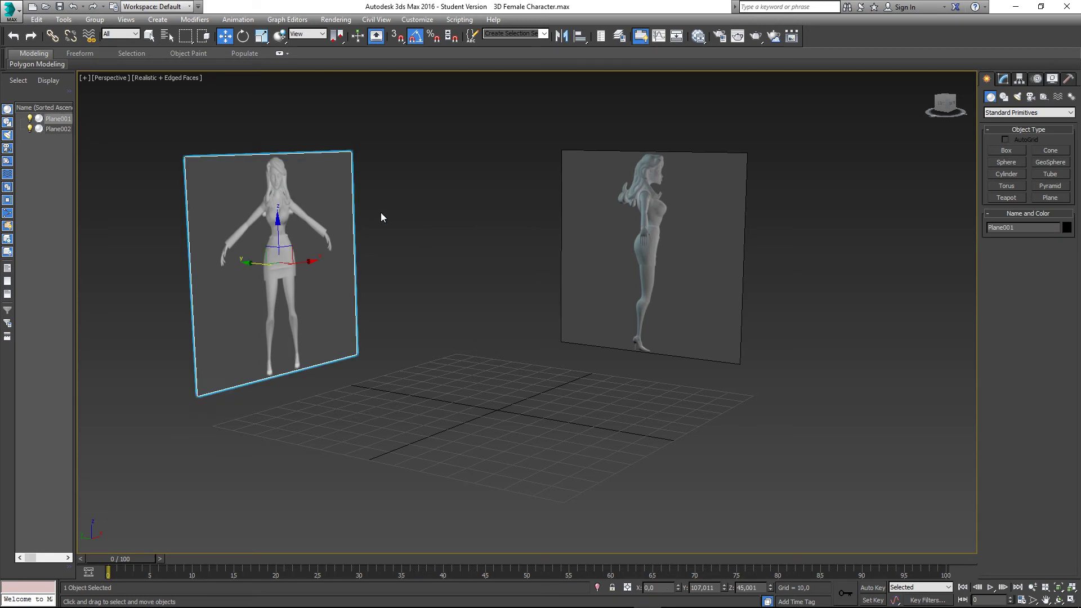
click(374, 205)
Select the front reference plane, keeping both separated reference planes in view
drag(236, 127, 778, 276)
middle_drag(449, 241, 502, 241)
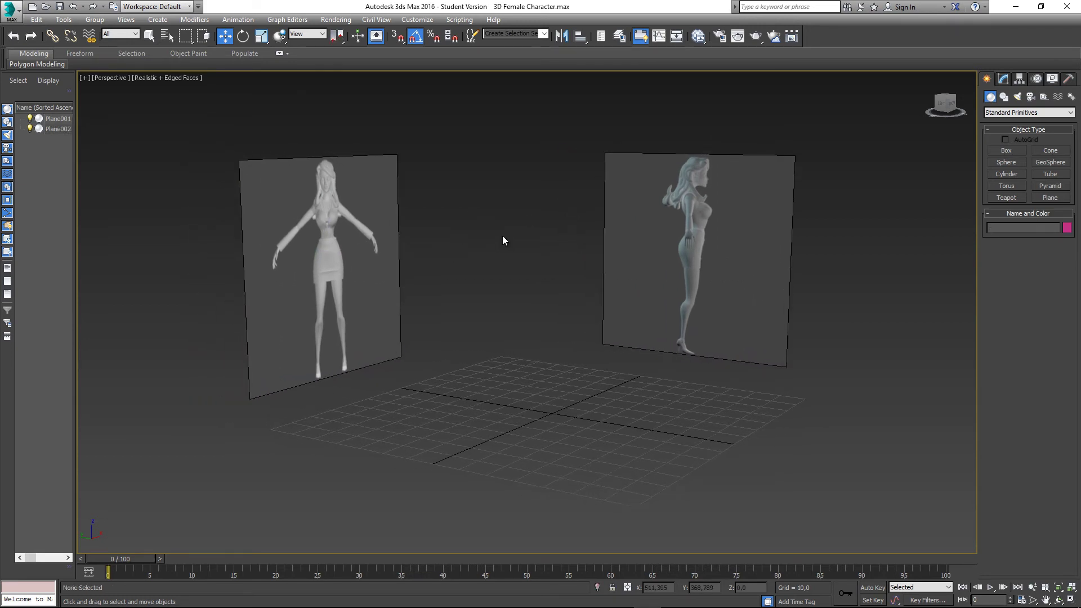
click(280, 193)
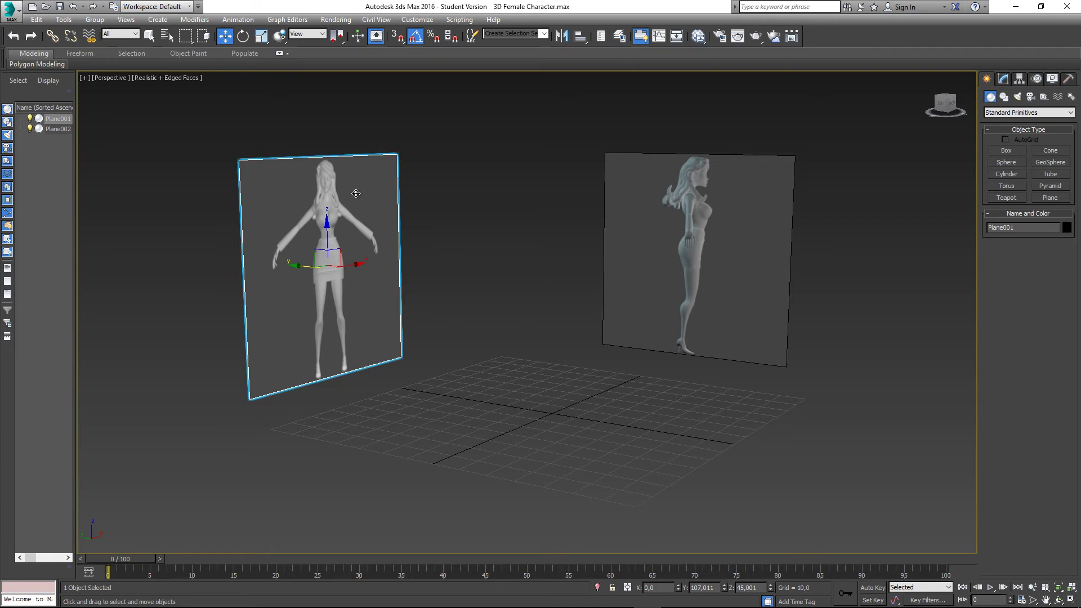
alt+middle_drag(326, 194, 295, 207)
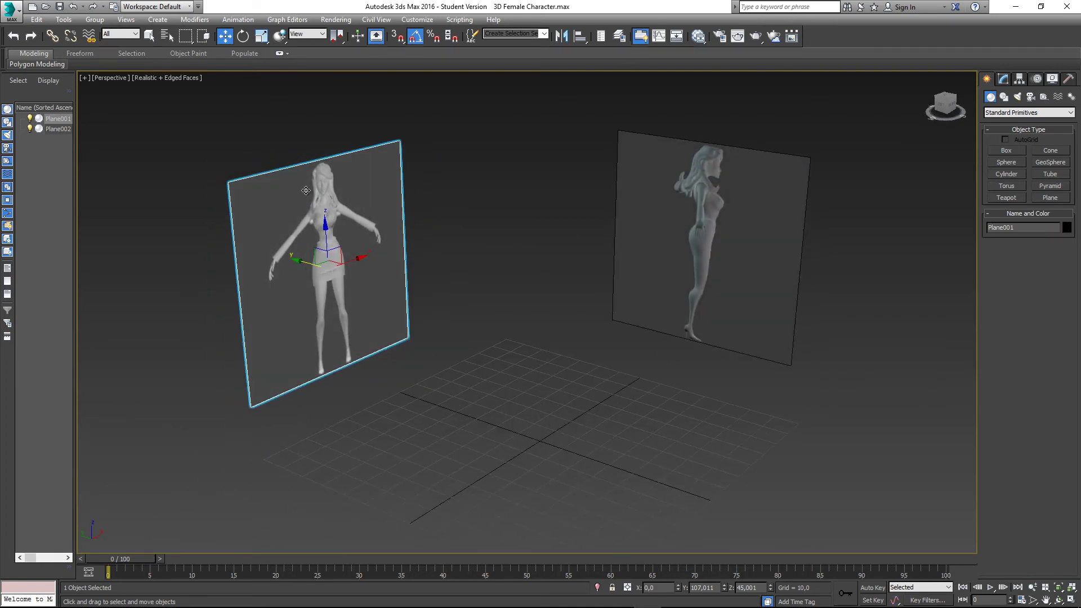
alt+middle_drag(513, 294, 394, 267)
click(599, 225)
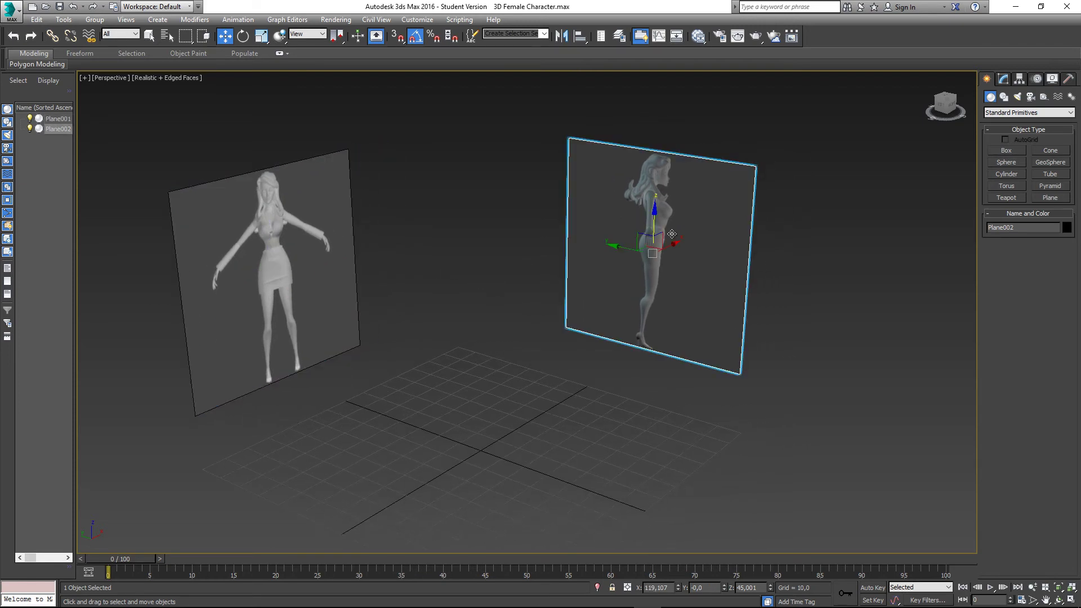
alt+middle_drag(598, 224, 559, 193)
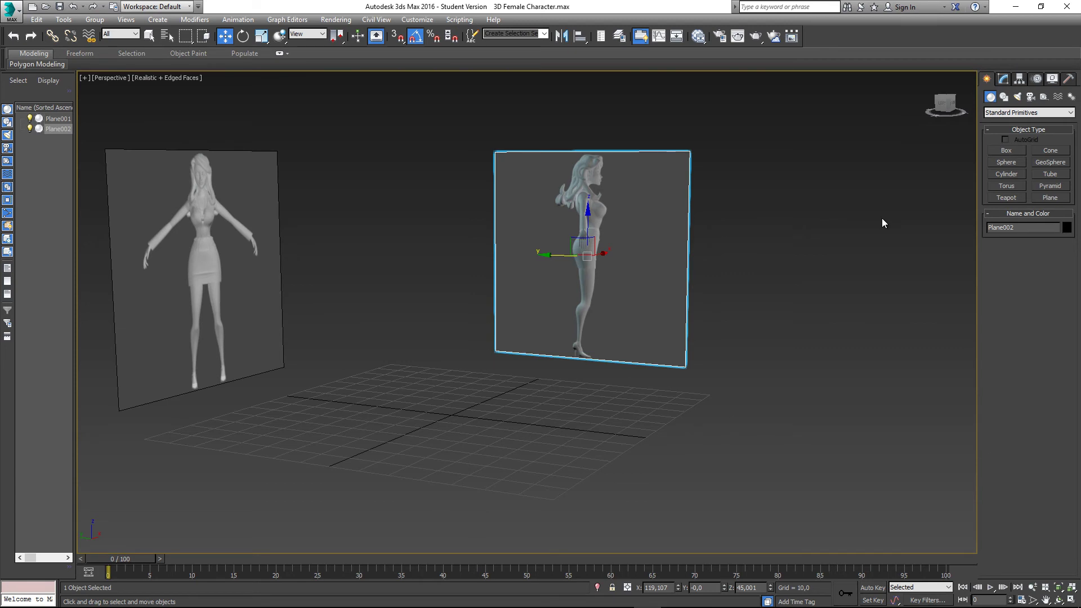
alt+middle_drag(830, 215, 797, 237)
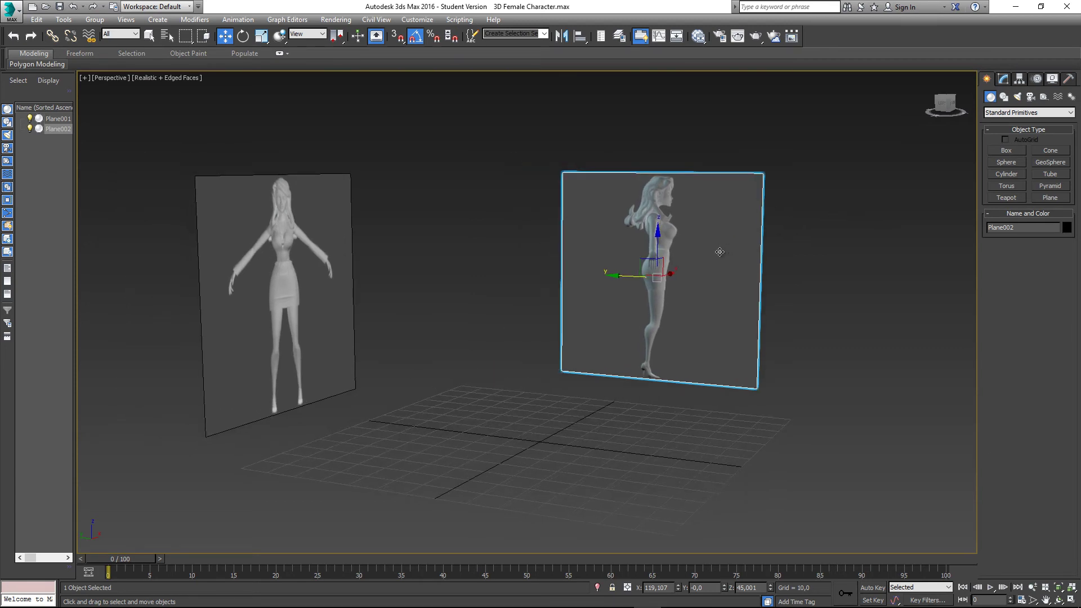
key(e)
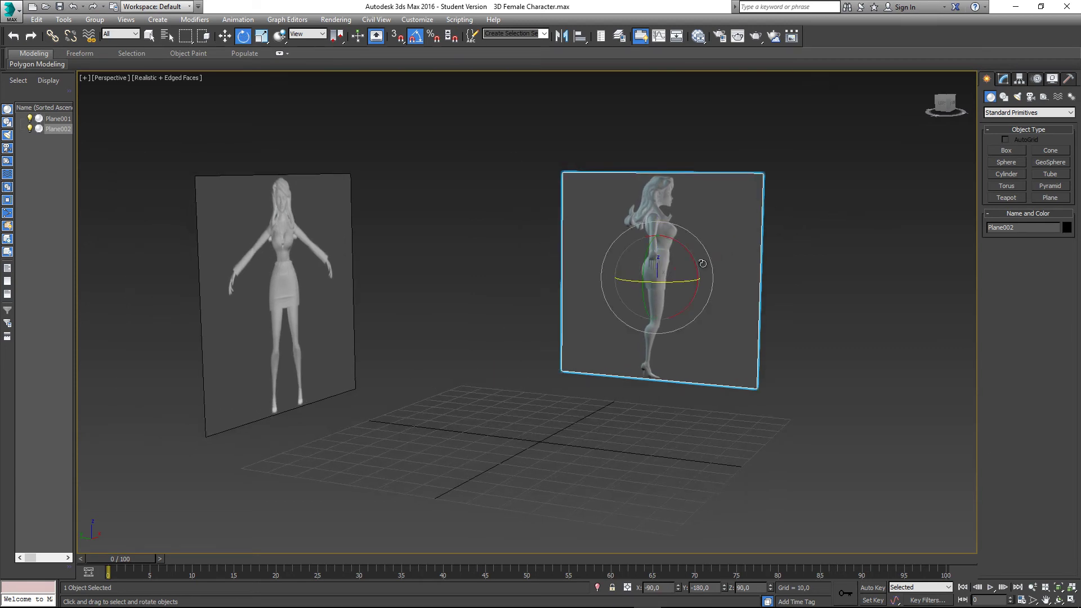
click(338, 253)
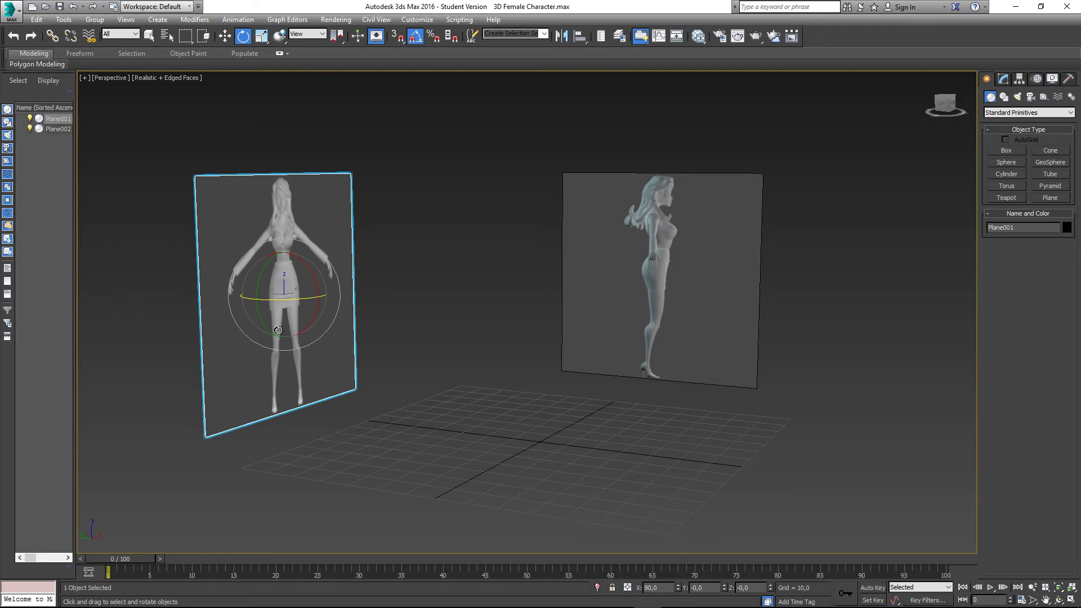
middle_drag(296, 229, 382, 232)
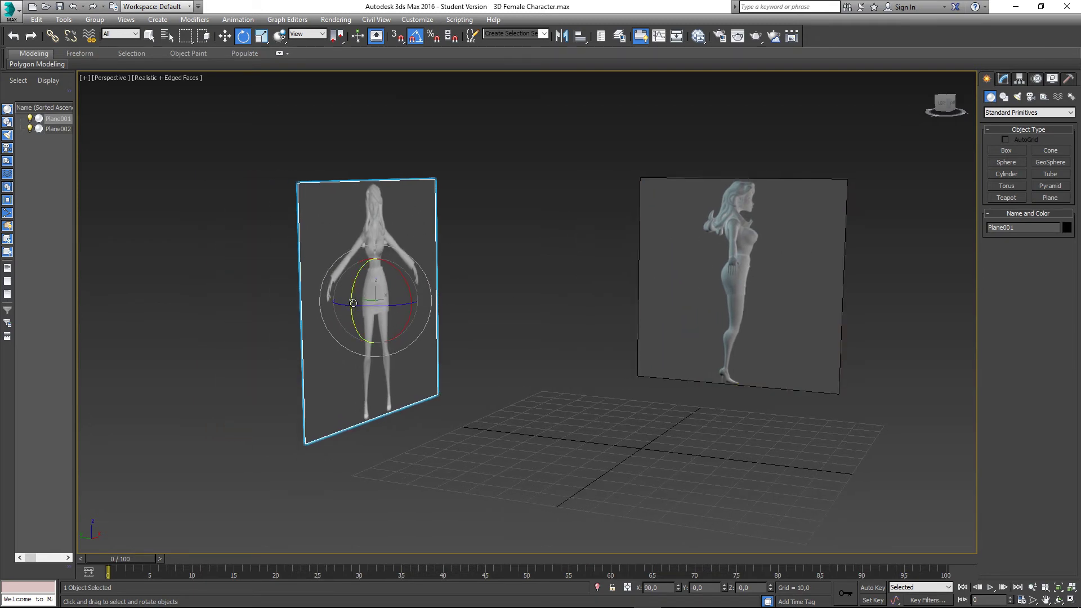
shift+drag(377, 308, 334, 309)
click(579, 356)
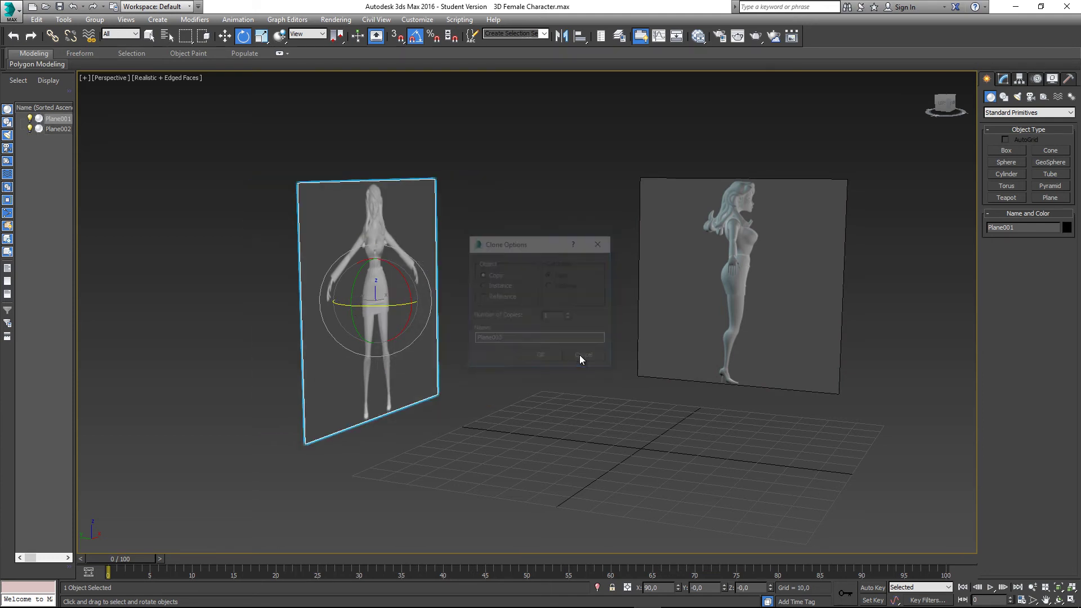
mouse_move(579, 354)
alt+middle_down()
mouse_move(429, 343)
mouse_move(410, 386)
mouse_move(359, 370)
alt+middle_up()
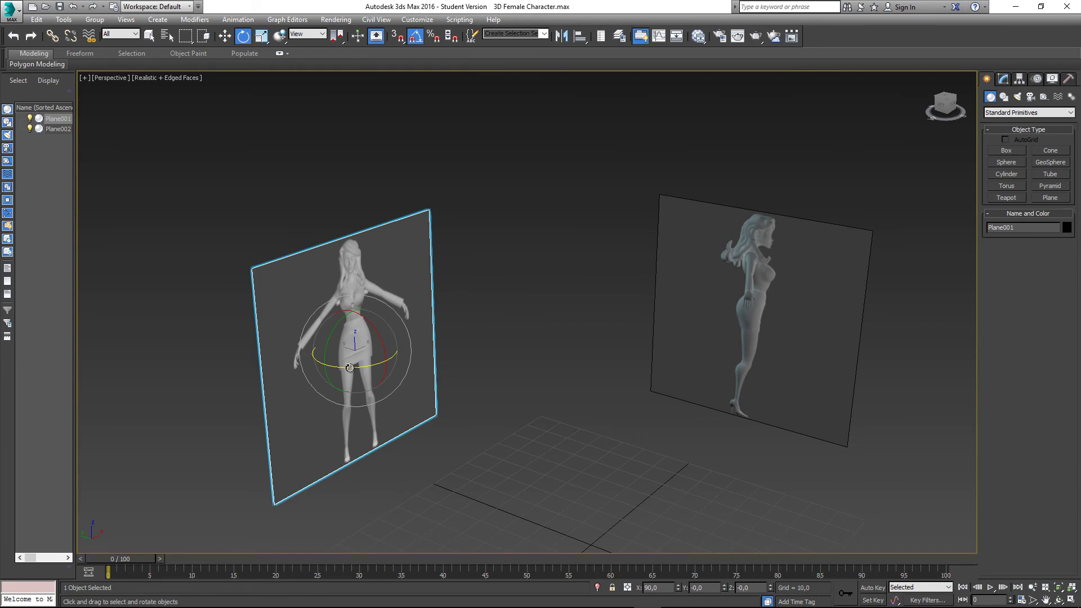
Create a copy of the front reference plane rotated 90° about Z, and move it along X to about X 89
mouse_move(359, 370)
shift+mouse_down()
mouse_move(378, 376)
mouse_move(399, 361)
shift+mouse_up()
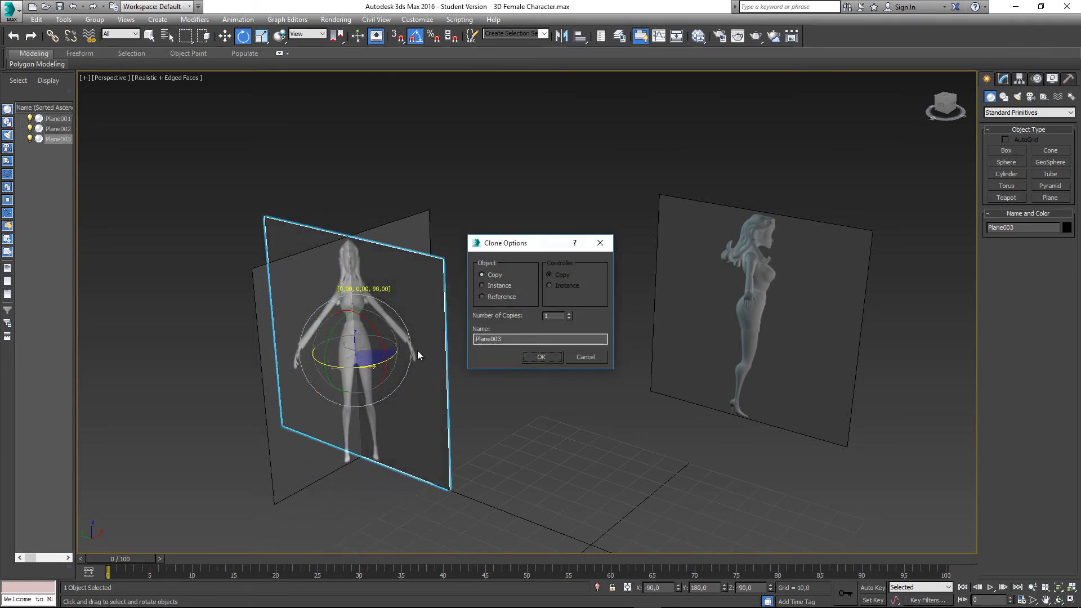
click(541, 357)
key(q)
key(w)
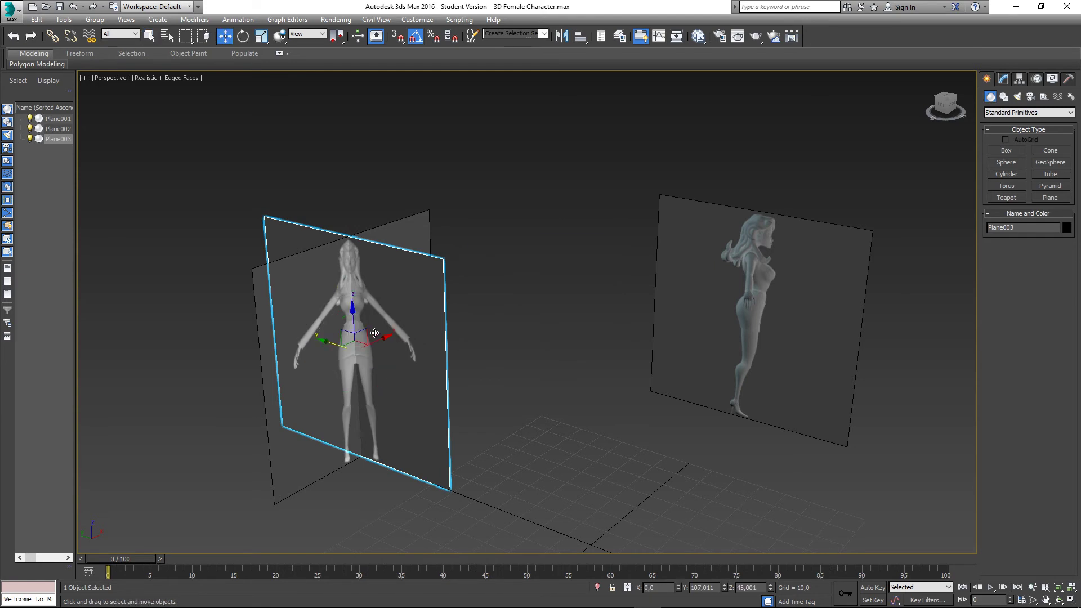
drag(383, 341, 534, 332)
Assign the profile reference material to the rotated copy and minimize the material editor
key(m)
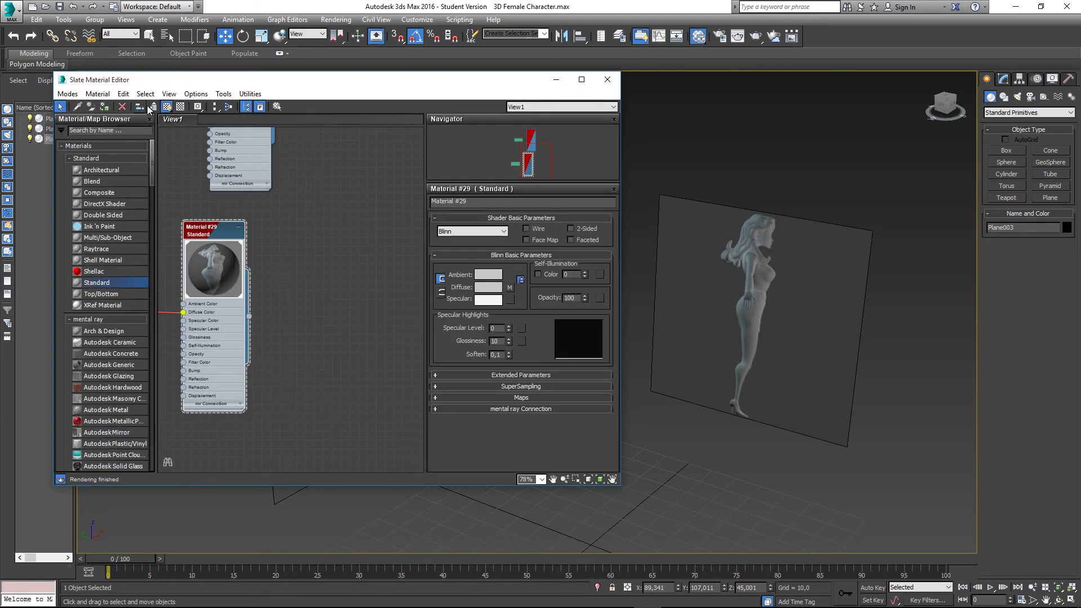
click(557, 80)
click(587, 175)
alt+middle_drag(587, 183, 557, 226)
click(534, 225)
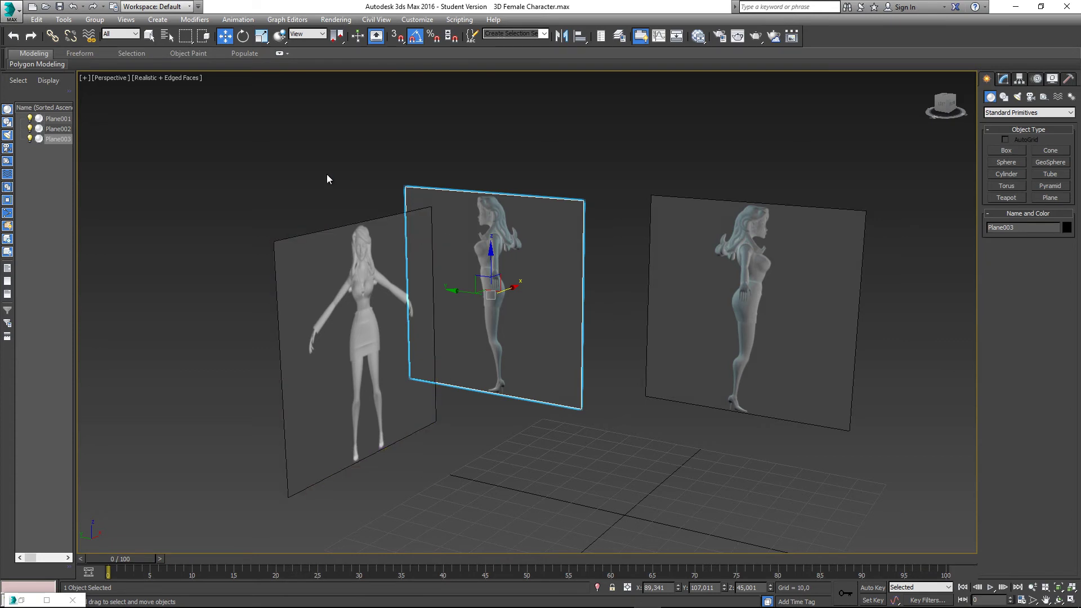
Delete the extra profile plane standing beside the front reference plane, and clear the selection
middle_drag(448, 241, 429, 217)
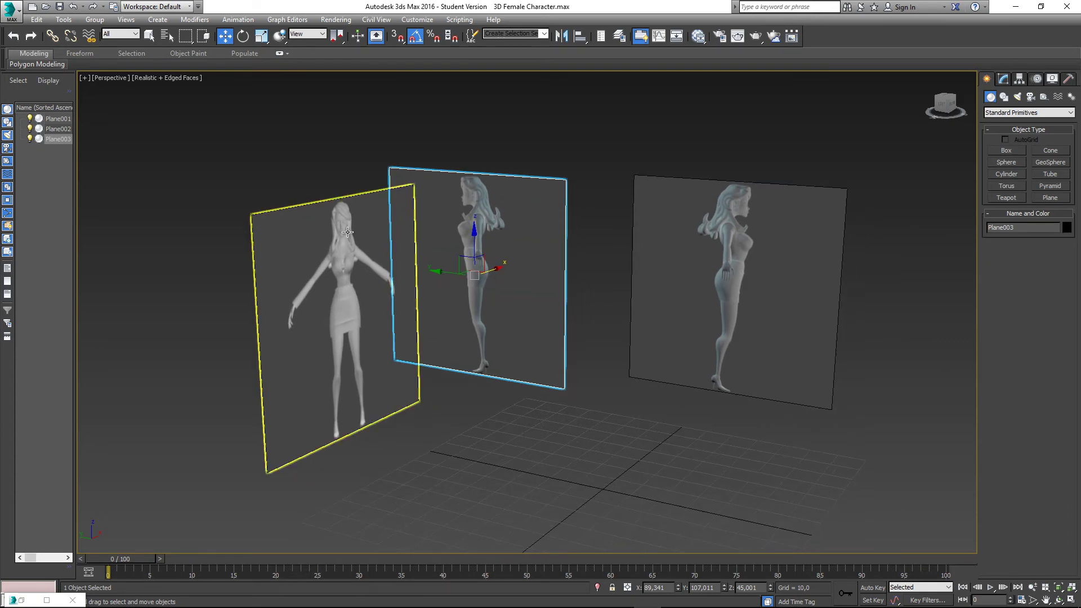
key(Delete)
click(372, 261)
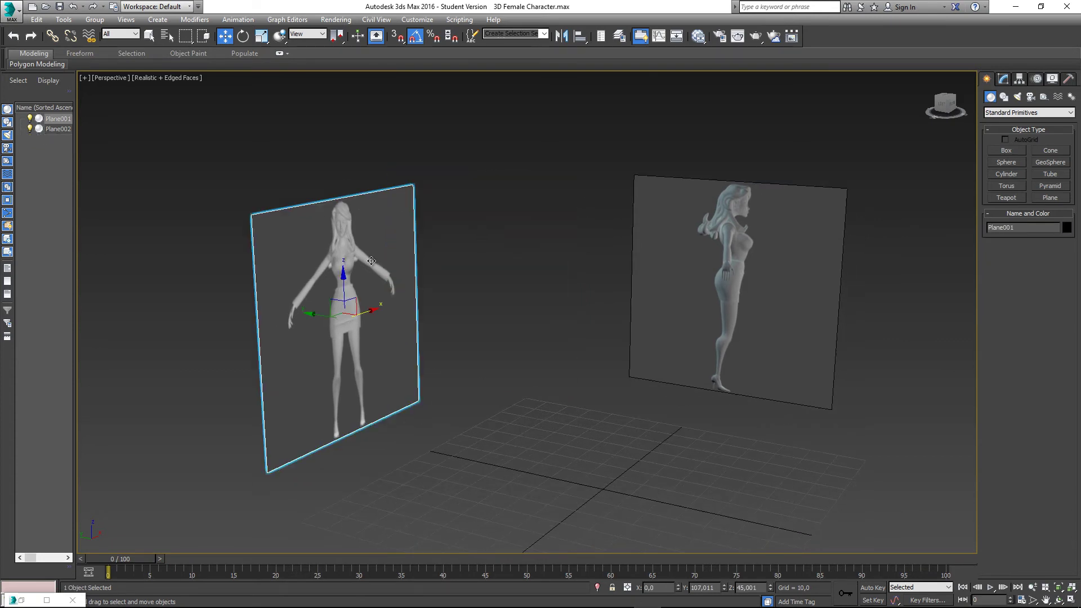
key(e)
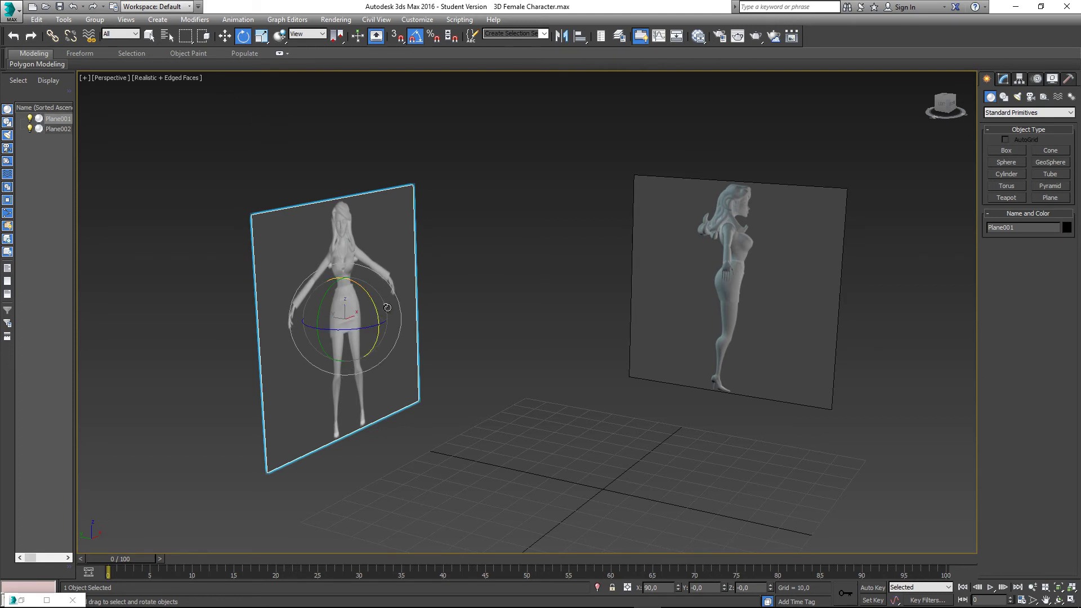
key(w)
click(659, 285)
mouse_move(574, 290)
alt+middle_down()
mouse_move(668, 305)
mouse_move(599, 281)
mouse_move(567, 293)
alt+middle_up()
click(595, 284)
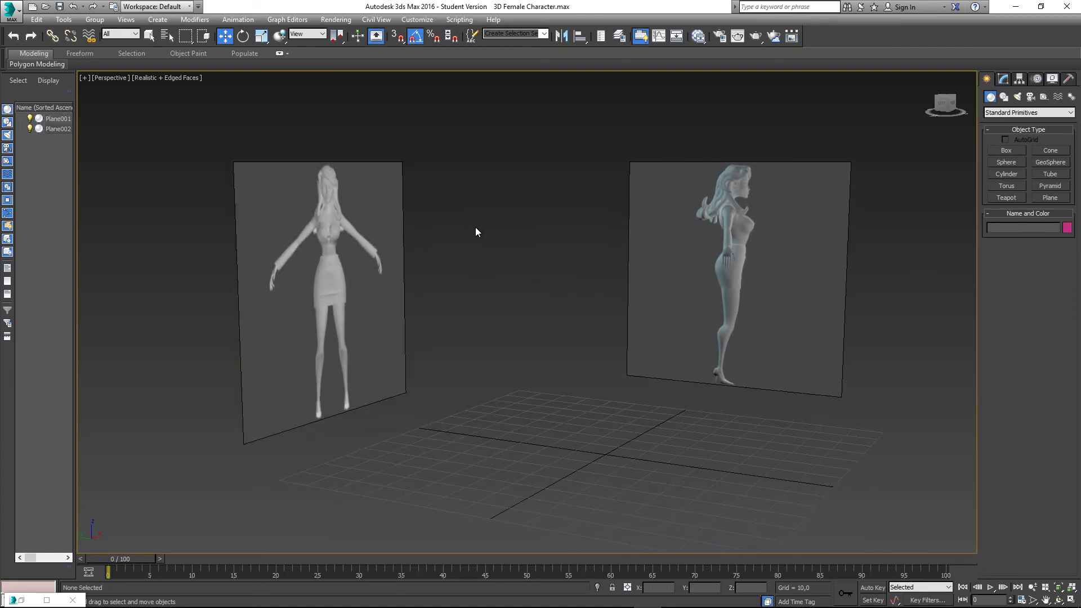
Examine how the front and profile reference planes stand relative to each other and to the grid
alt+middle_drag(581, 241, 527, 255)
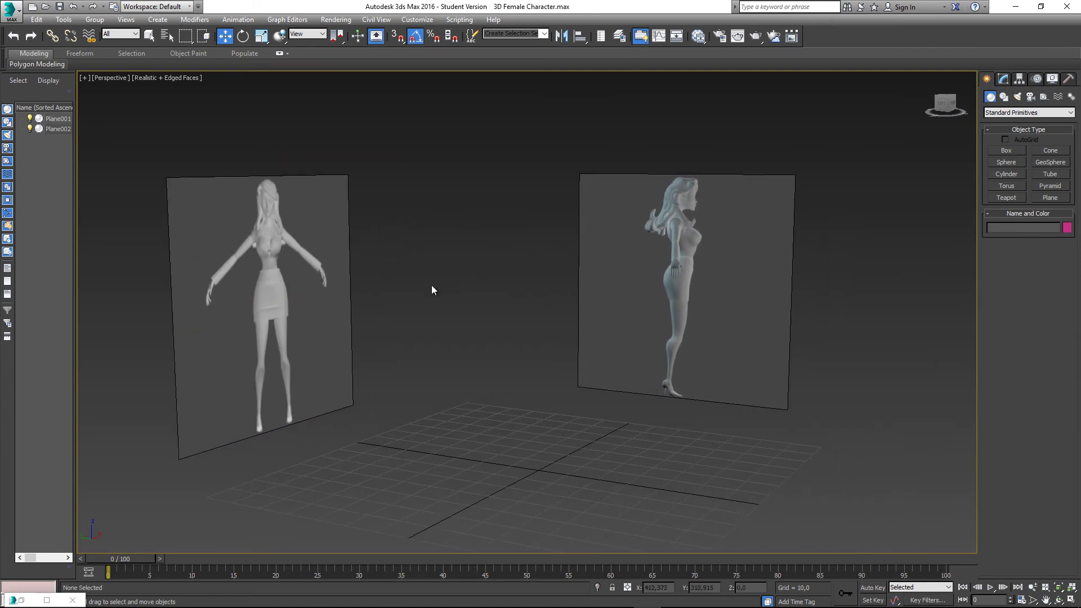
click(340, 266)
click(464, 275)
middle_drag(424, 278, 442, 291)
click(693, 233)
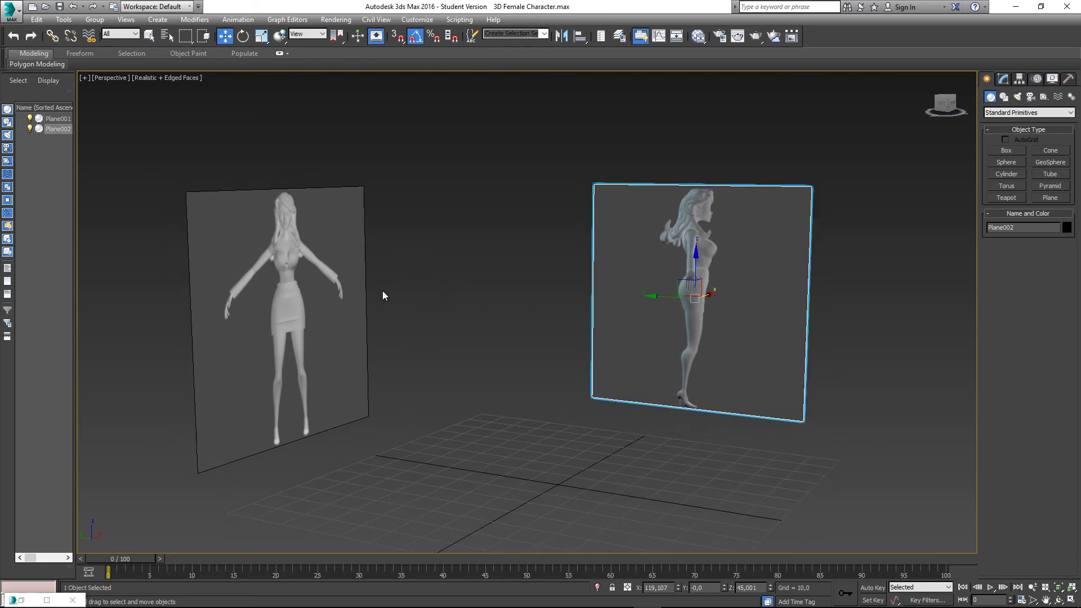
click(495, 282)
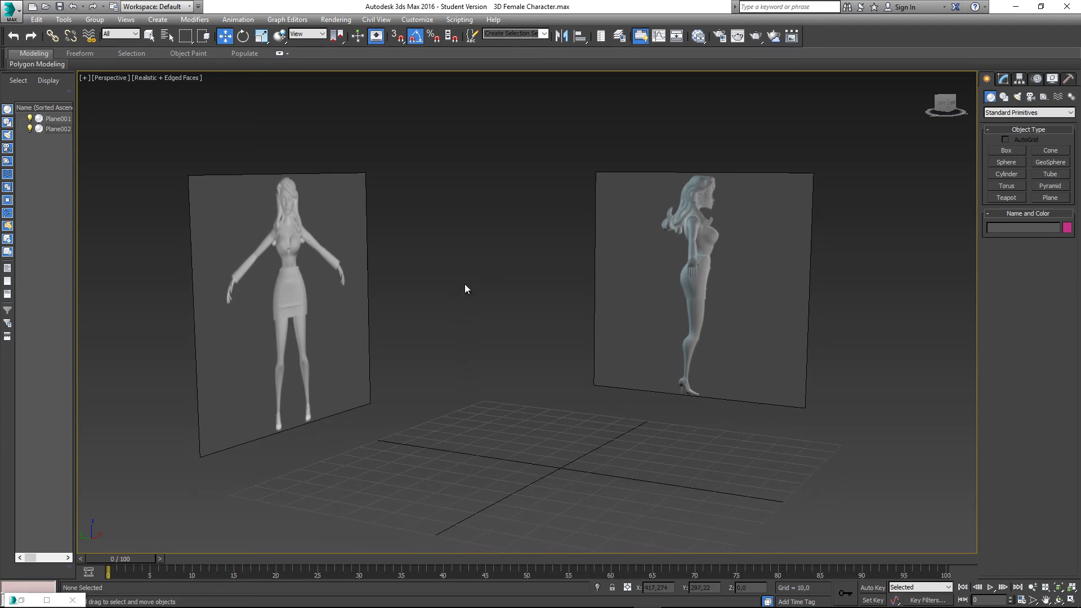
scroll(464, 287, down, 5)
mouse_move(459, 284)
alt+middle_down()
mouse_move(397, 294)
mouse_move(453, 297)
mouse_move(485, 322)
mouse_move(451, 316)
mouse_move(444, 288)
mouse_move(454, 284)
mouse_move(504, 299)
mouse_move(469, 277)
alt+middle_up()
scroll(469, 276, up, 3)
scroll(461, 274, down, 3)
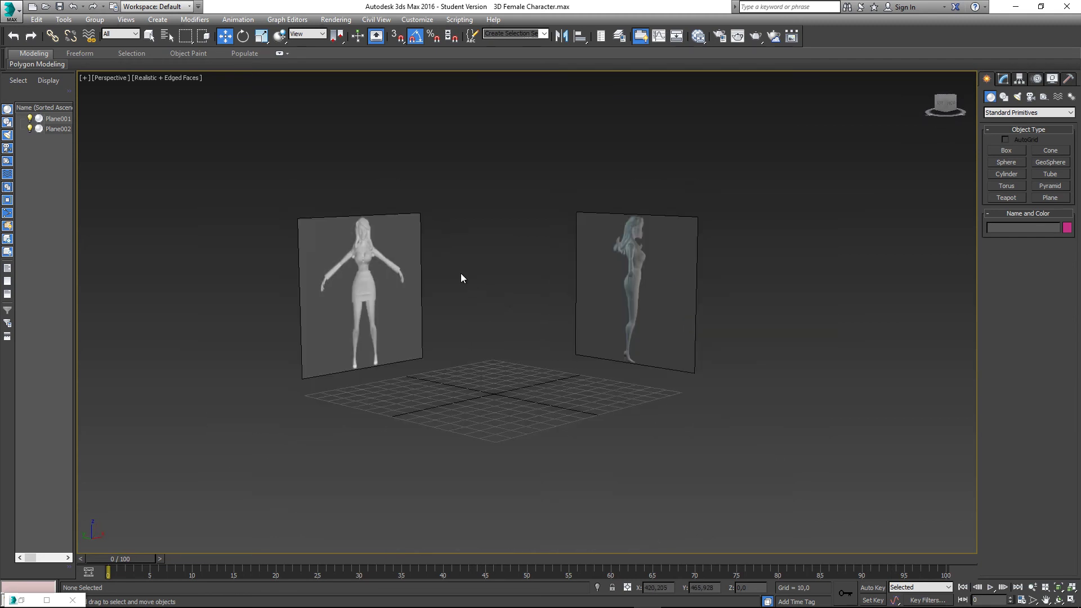
alt+middle_drag(476, 265, 501, 279)
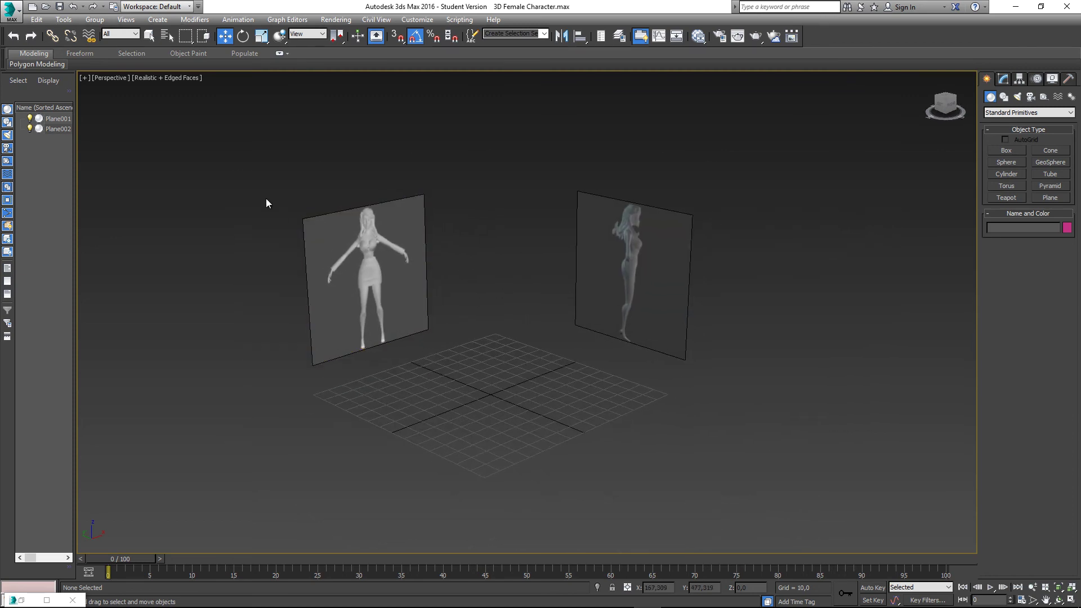
Freeze both reference planes through their object properties, with Show Frozen in Gray turned off
drag(598, 330, 273, 162)
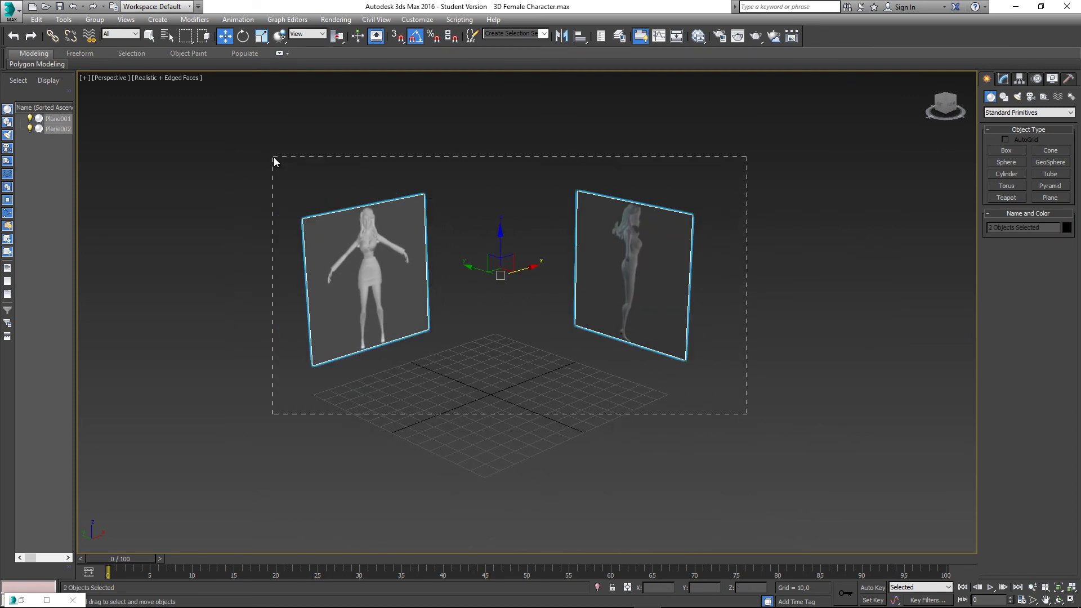
right_click(335, 212)
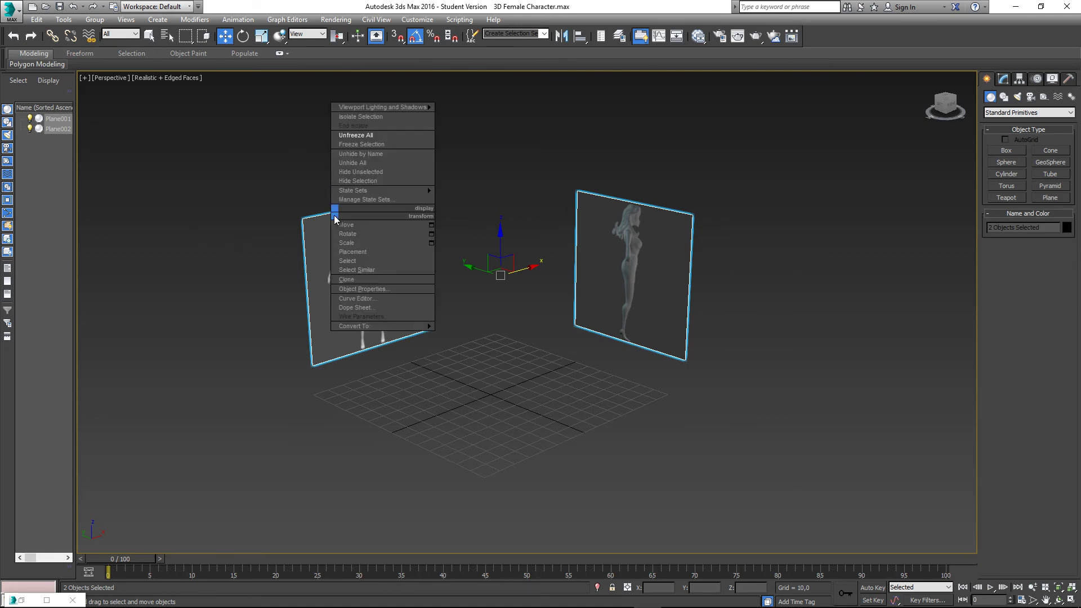
click(363, 289)
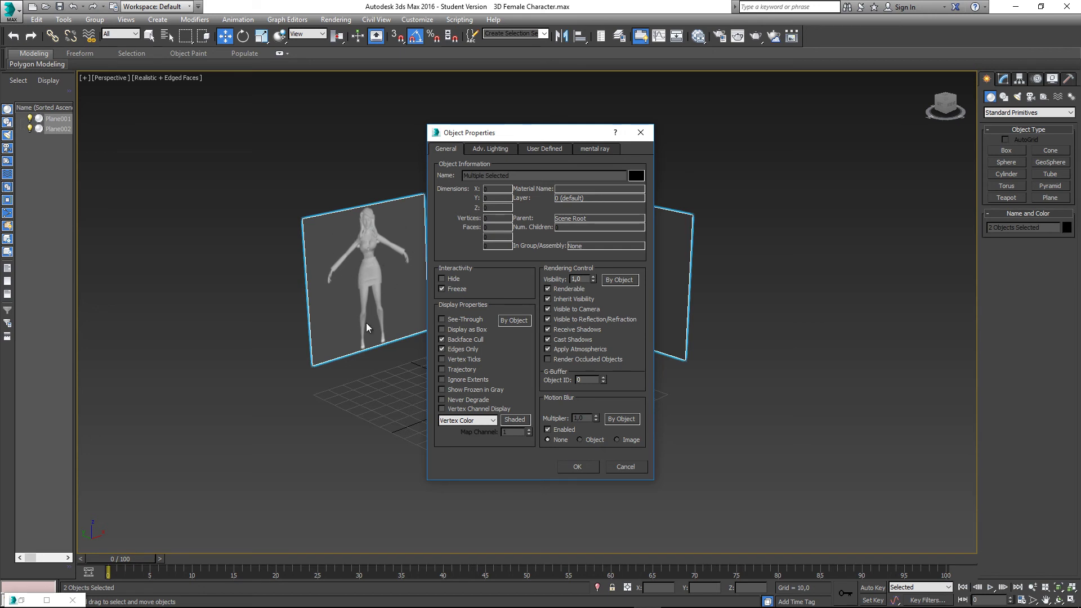
click(578, 466)
drag(297, 181, 294, 180)
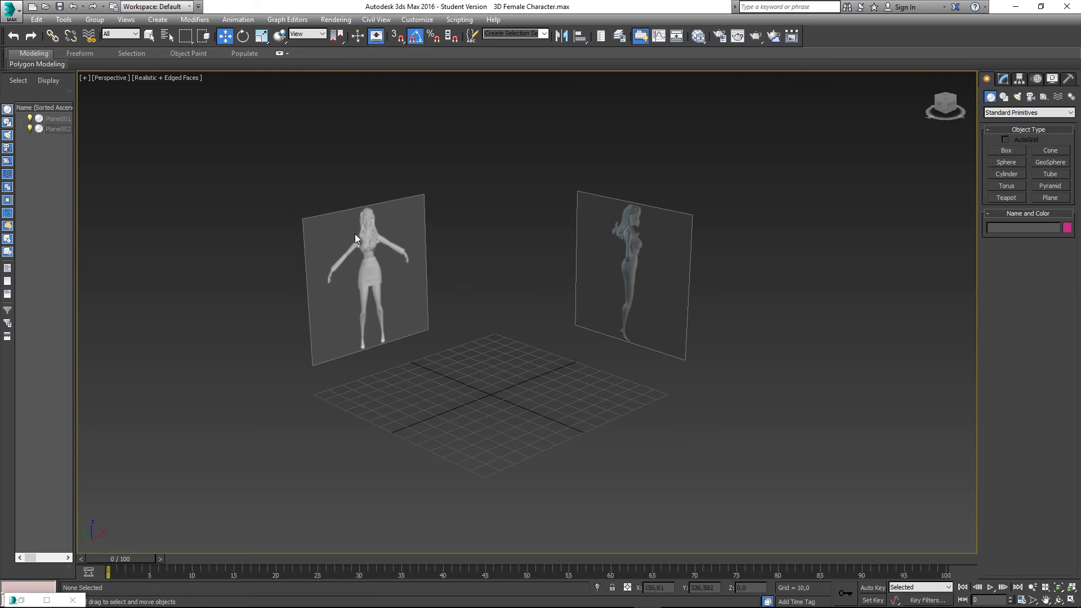
Try to select the frozen reference planes in the perspective view
drag(617, 228, 599, 197)
alt+middle_drag(589, 203, 655, 274)
alt+middle_drag(637, 313, 417, 360)
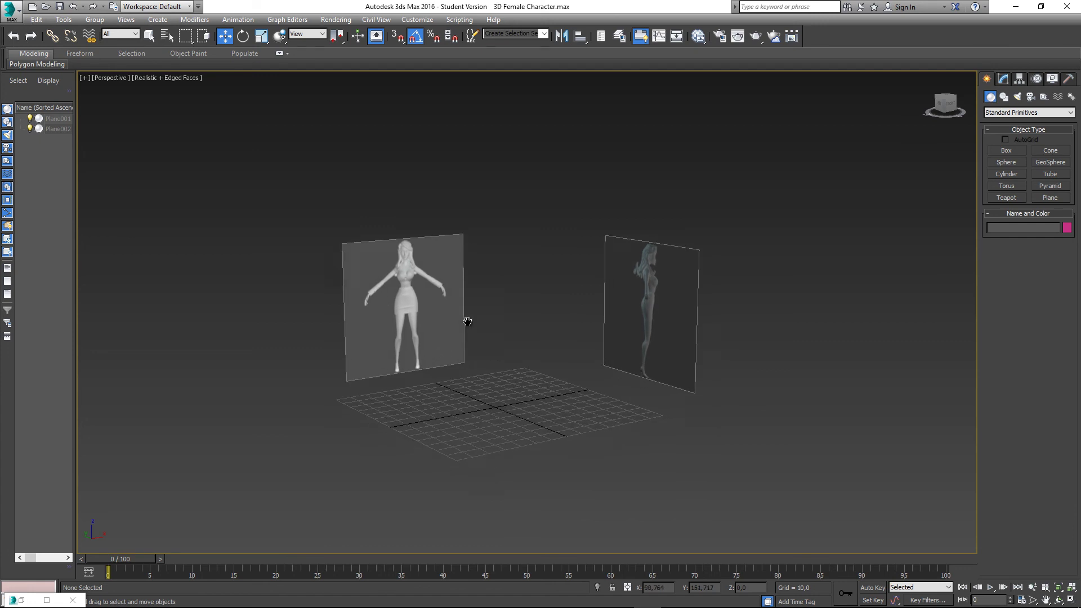
scroll(465, 319, up, 5)
middle_drag(485, 272, 520, 257)
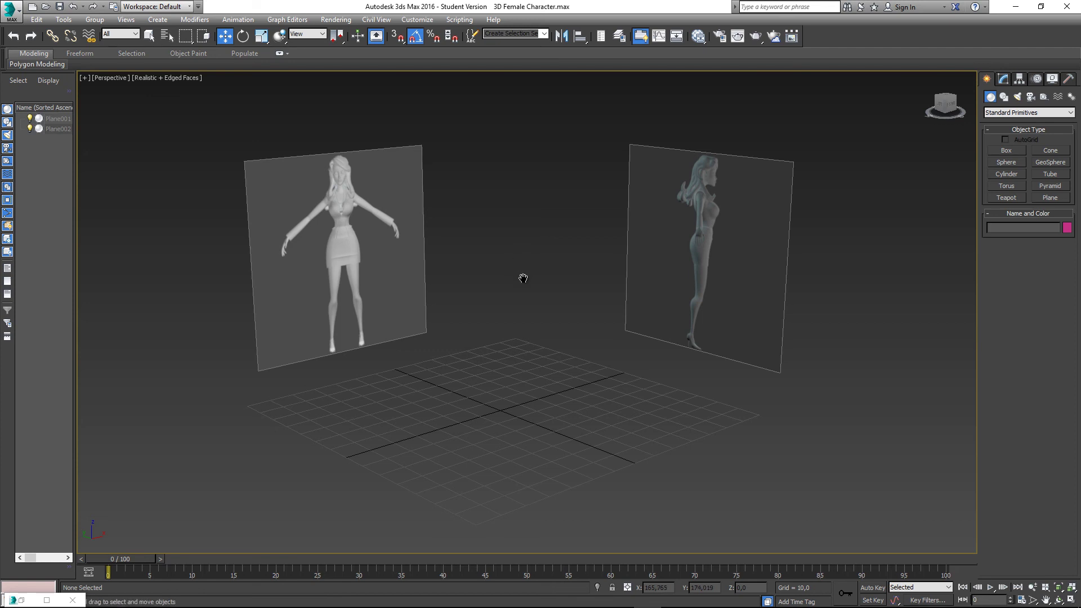
middle_drag(523, 278, 515, 293)
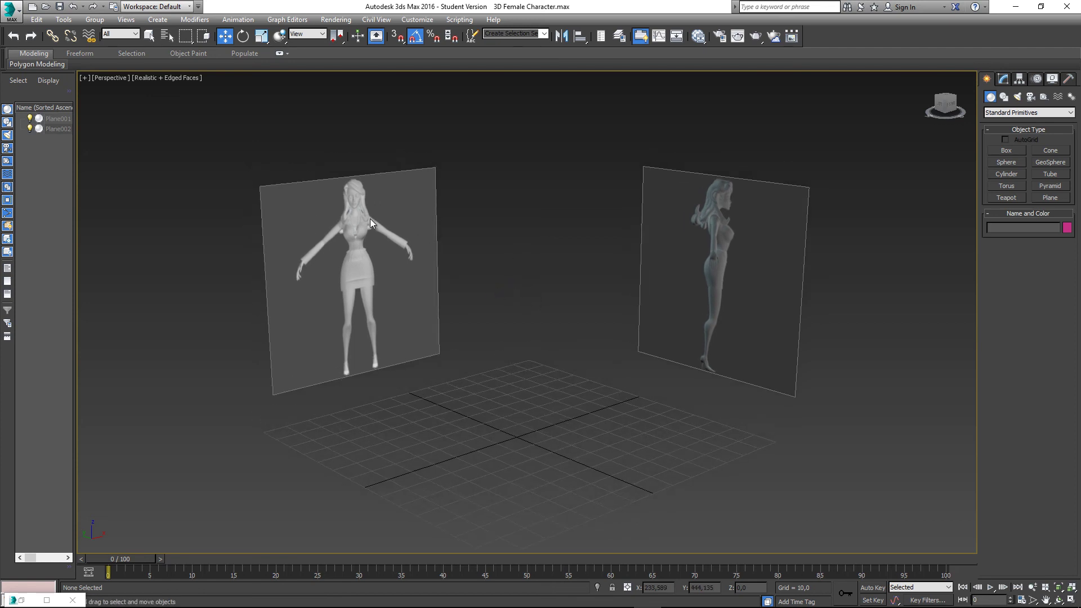
Switch to the front view and examine the face and figure on the front reference image, both close up and zoomed out
scroll(338, 195, up, 3)
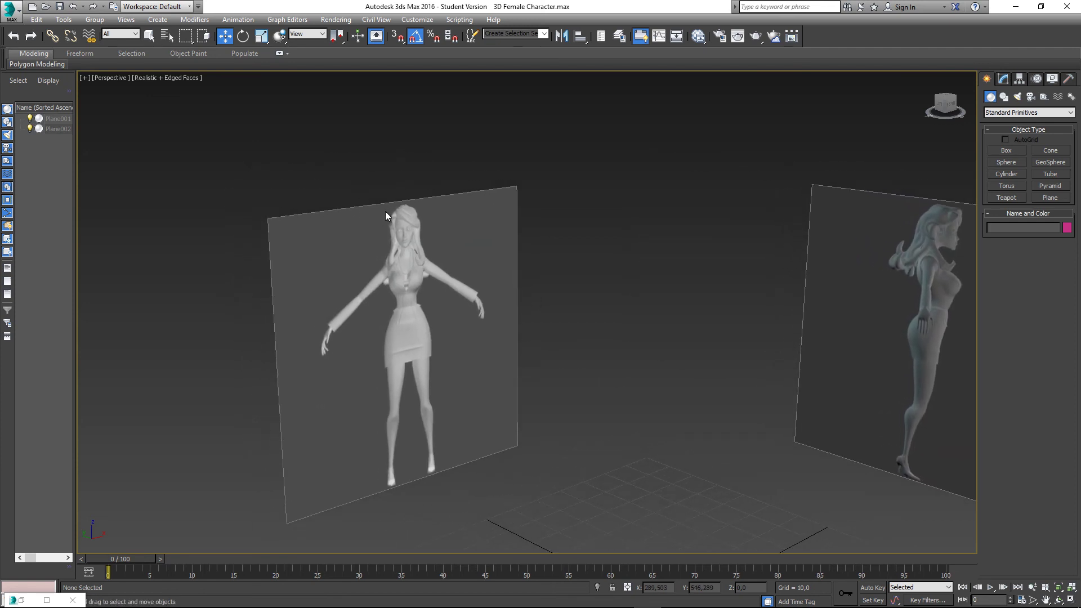
key(f)
scroll(455, 254, up, 8)
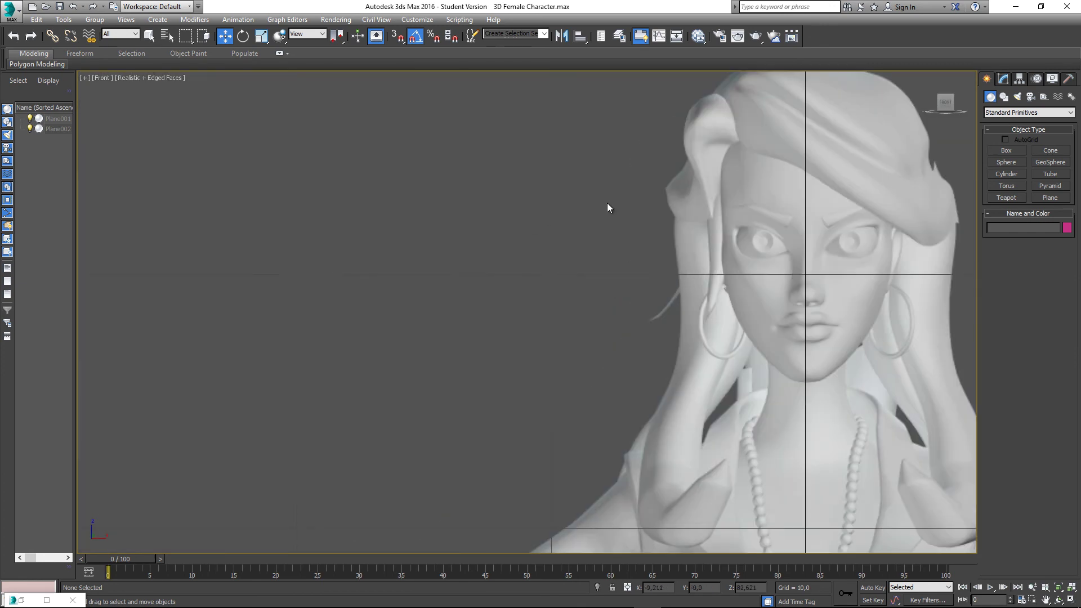
middle_drag(608, 208, 449, 222)
scroll(448, 241, up, 6)
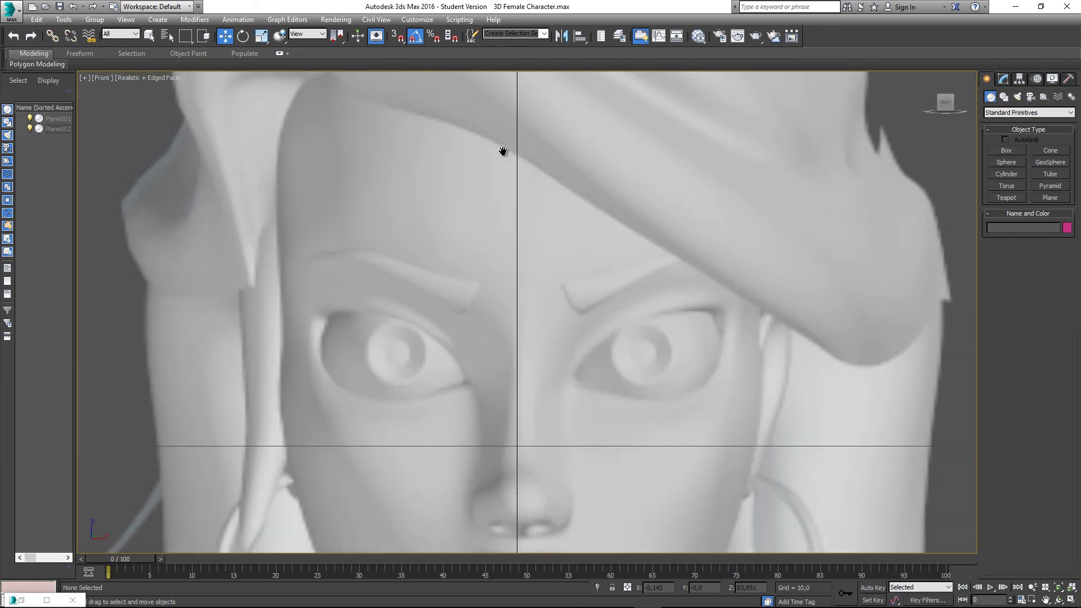
middle_drag(502, 151, 490, 116)
mouse_move(504, 374)
middle_down()
mouse_move(502, 249)
mouse_move(515, 178)
middle_up()
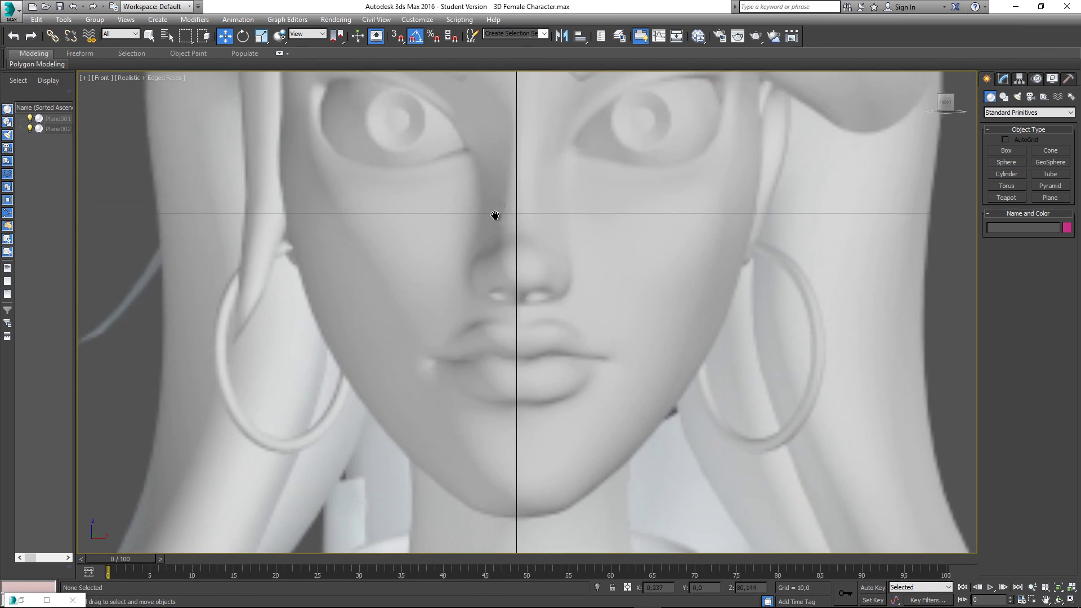
middle_drag(495, 215, 483, 259)
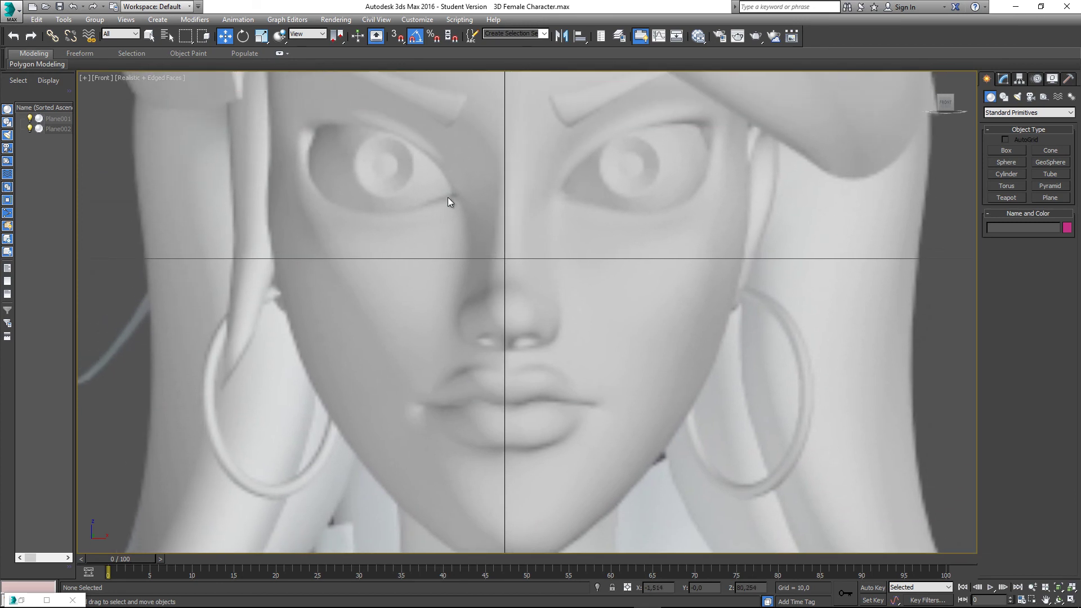
scroll(447, 201, down, 4)
mouse_move(441, 174)
middle_down()
mouse_move(429, 174)
mouse_move(410, 280)
mouse_move(415, 152)
mouse_move(511, 269)
mouse_move(431, 282)
mouse_move(437, 230)
middle_up()
scroll(441, 215, up, 2)
scroll(372, 201, up, 2)
scroll(366, 200, up, 2)
scroll(511, 279, down, 5)
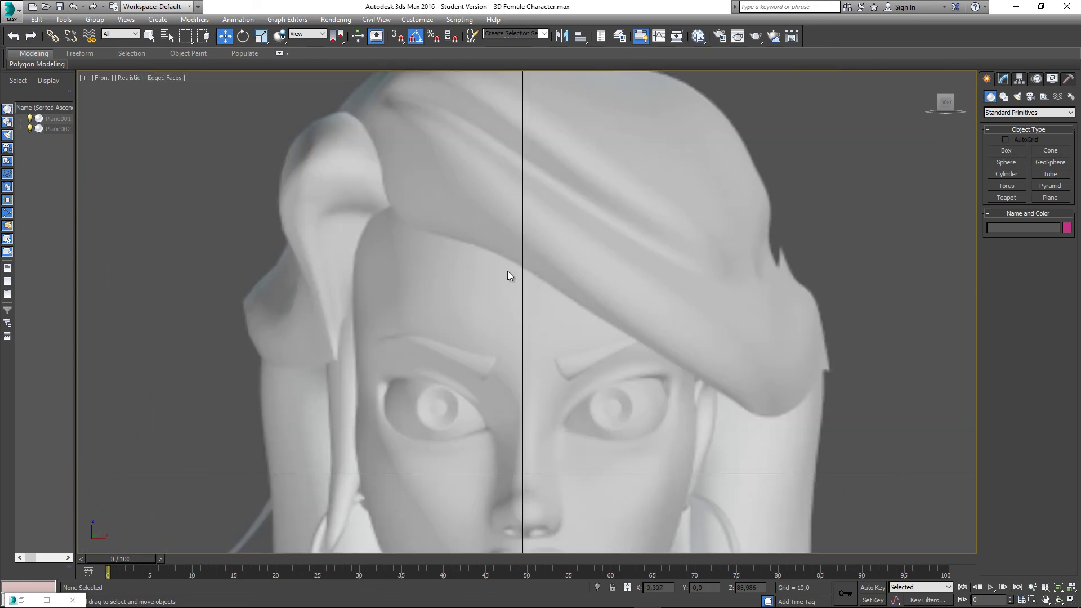
scroll(535, 233, down, 8)
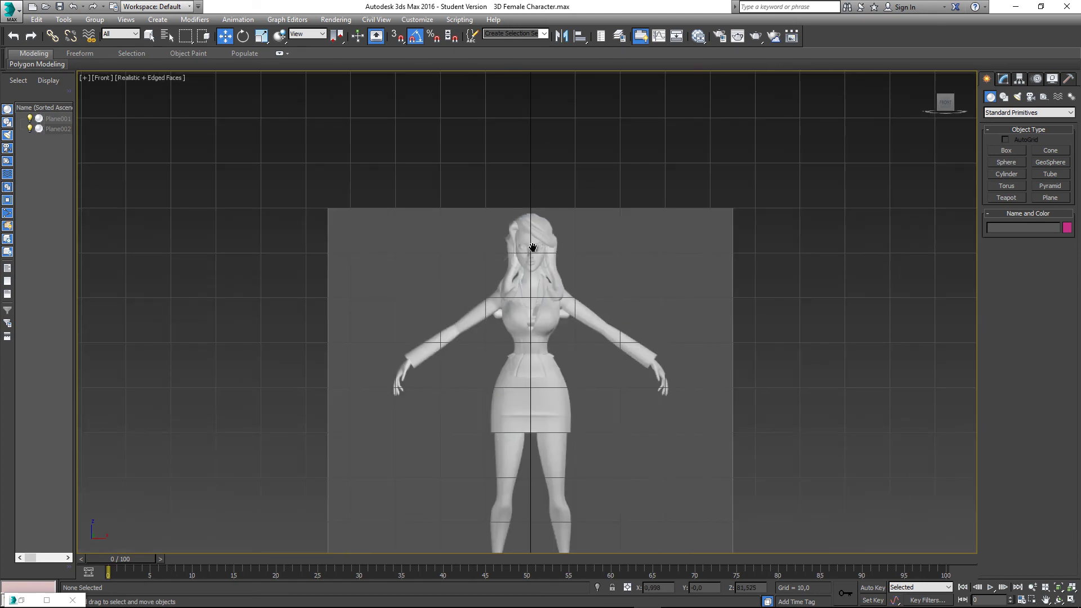
Set the maximum display resolution for texture maps to 1024 pixels in the viewport configuration
middle_drag(528, 236, 511, 321)
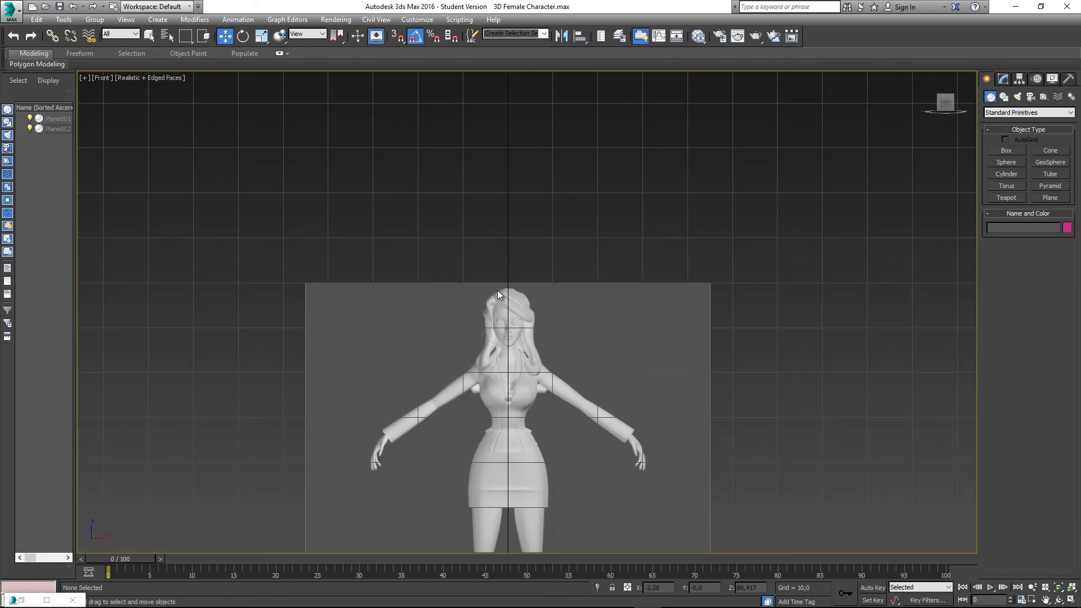
click(84, 77)
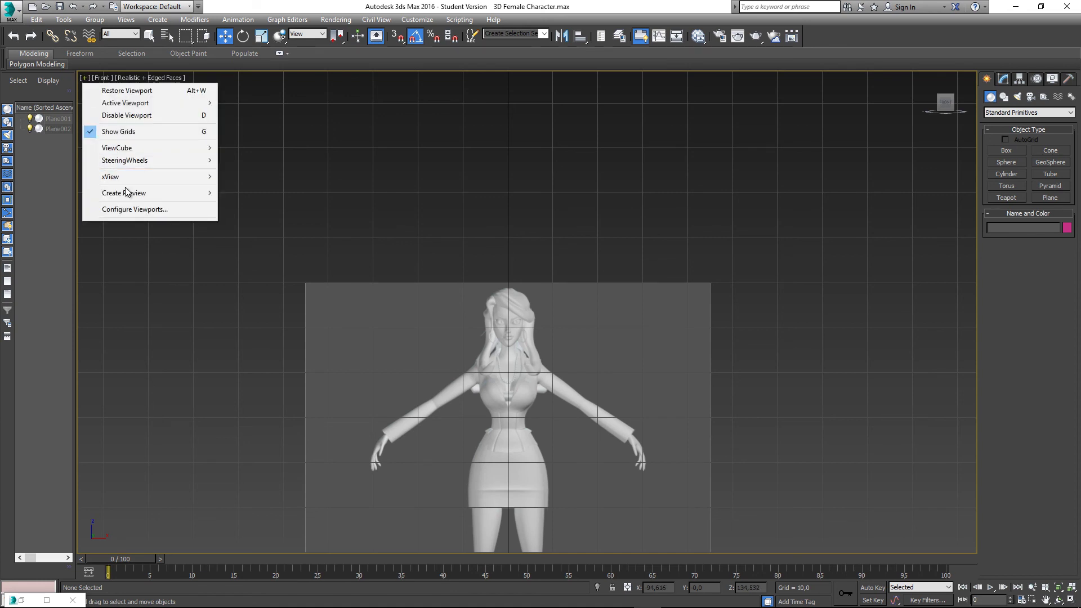
click(140, 209)
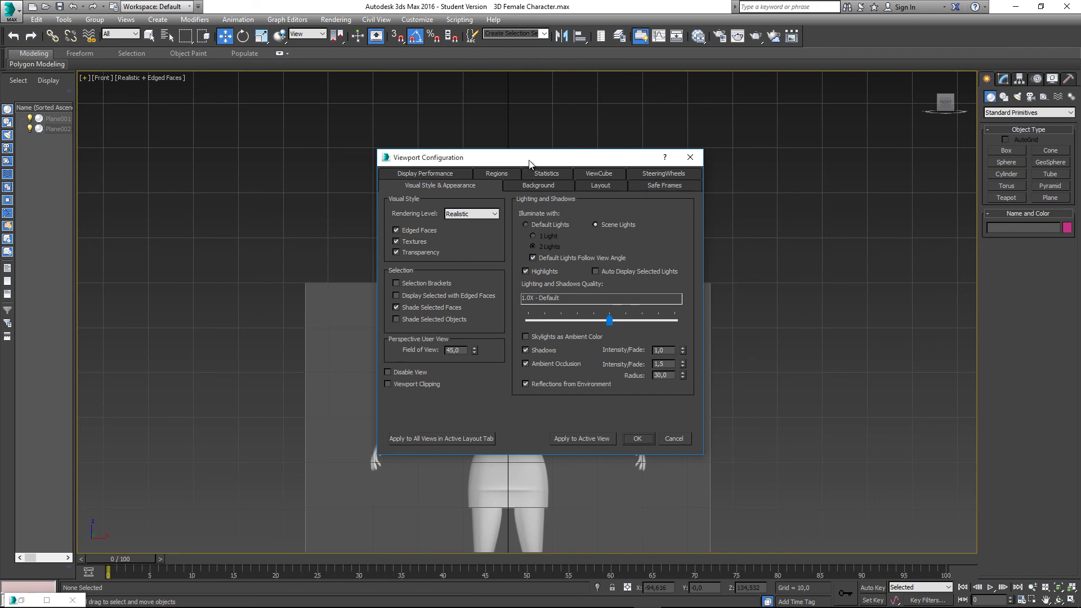
click(421, 174)
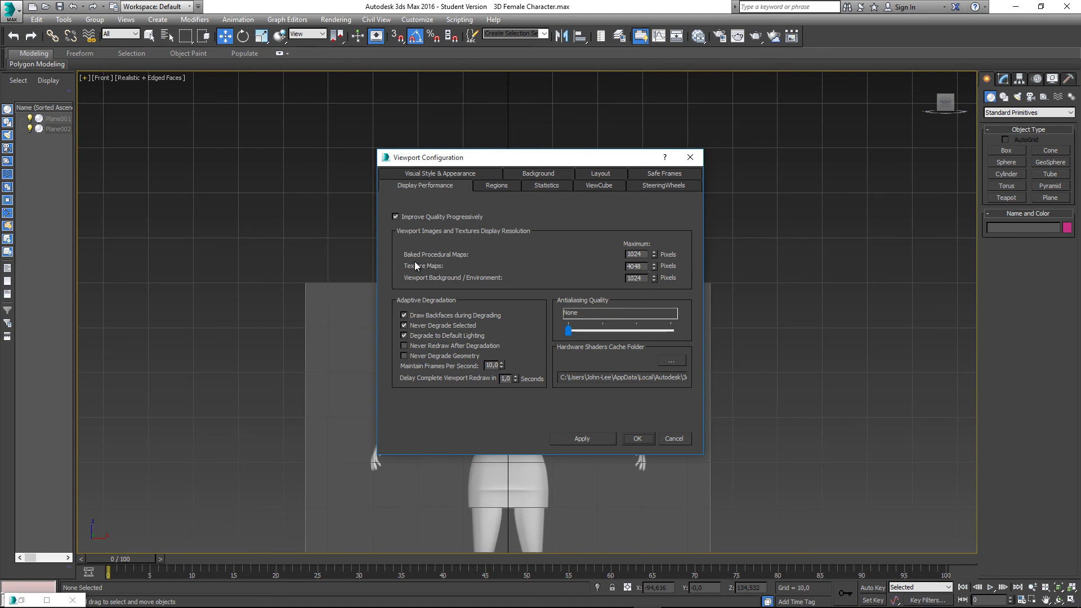
mouse_move(642, 266)
mouse_down()
mouse_move(630, 266)
mouse_move(643, 265)
mouse_up()
drag(645, 265, 620, 266)
click(644, 263)
drag(557, 163, 246, 148)
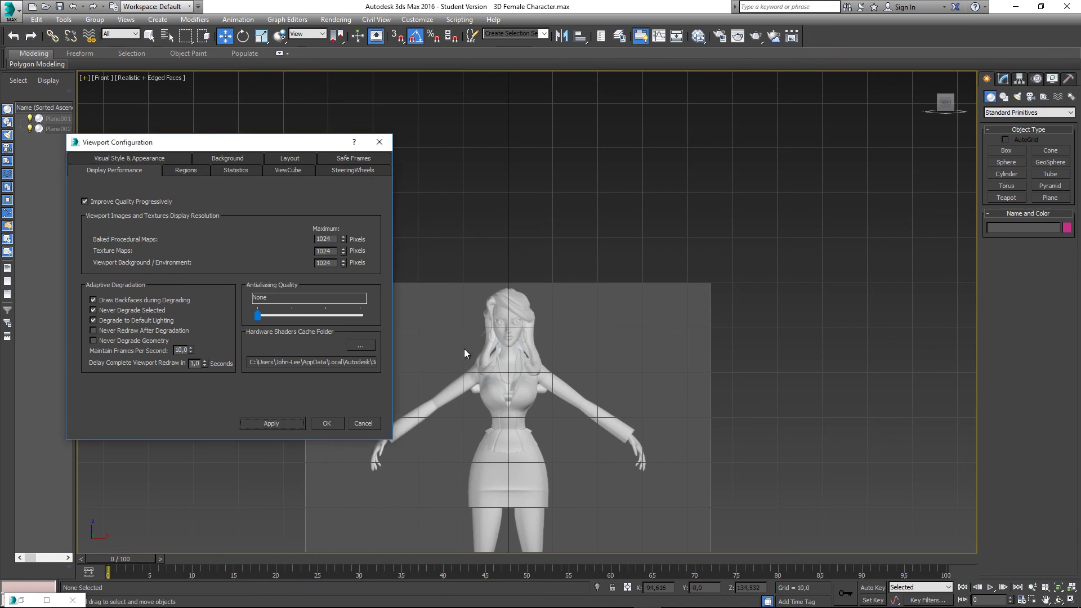
click(326, 423)
Inspect the hair edges on the front reference up close, and restore the maximum texture map display resolution to 4048 pixels
scroll(512, 312, up, 10)
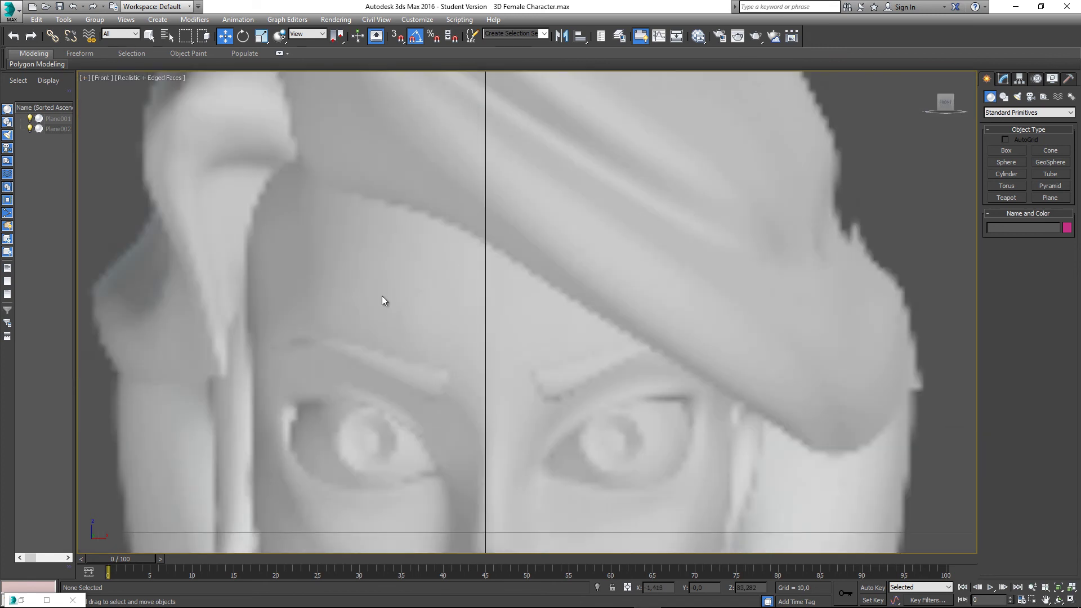
middle_drag(381, 296, 407, 373)
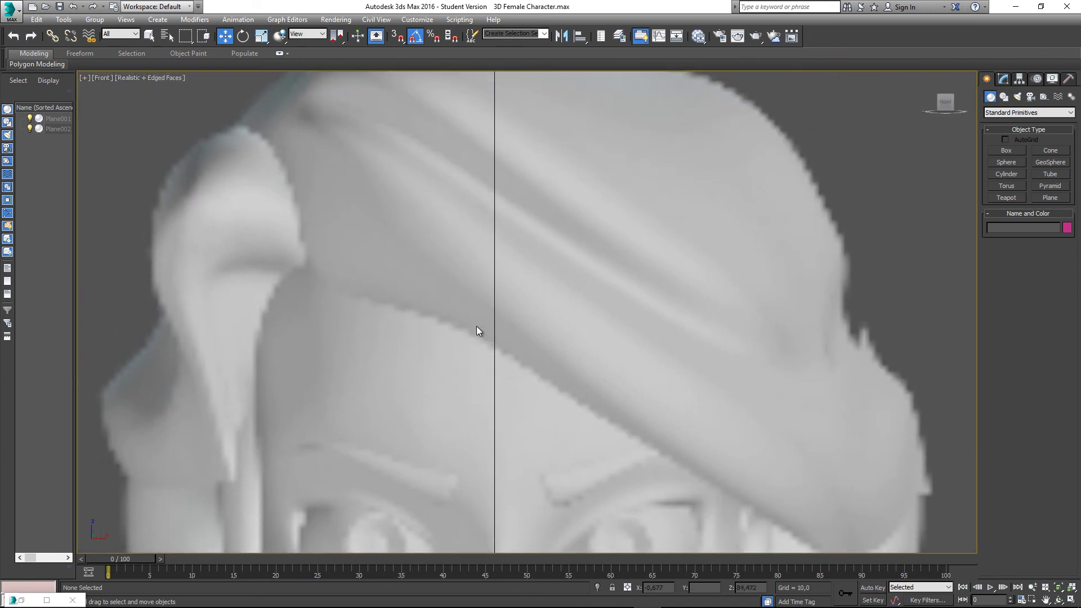
middle_drag(758, 159, 758, 282)
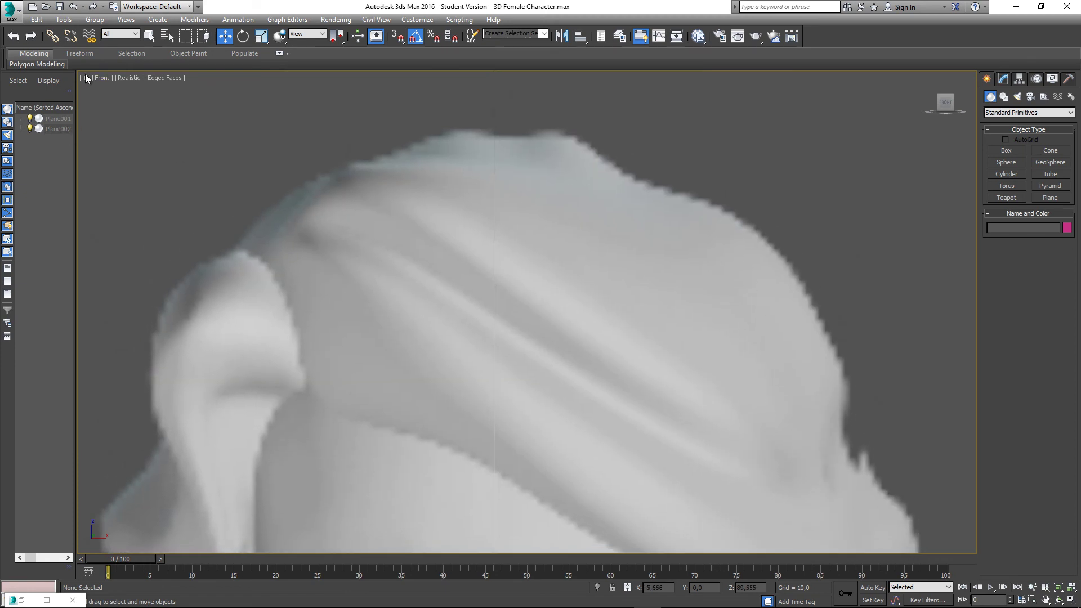
middle_drag(487, 234, 532, 225)
mouse_move(62, 65)
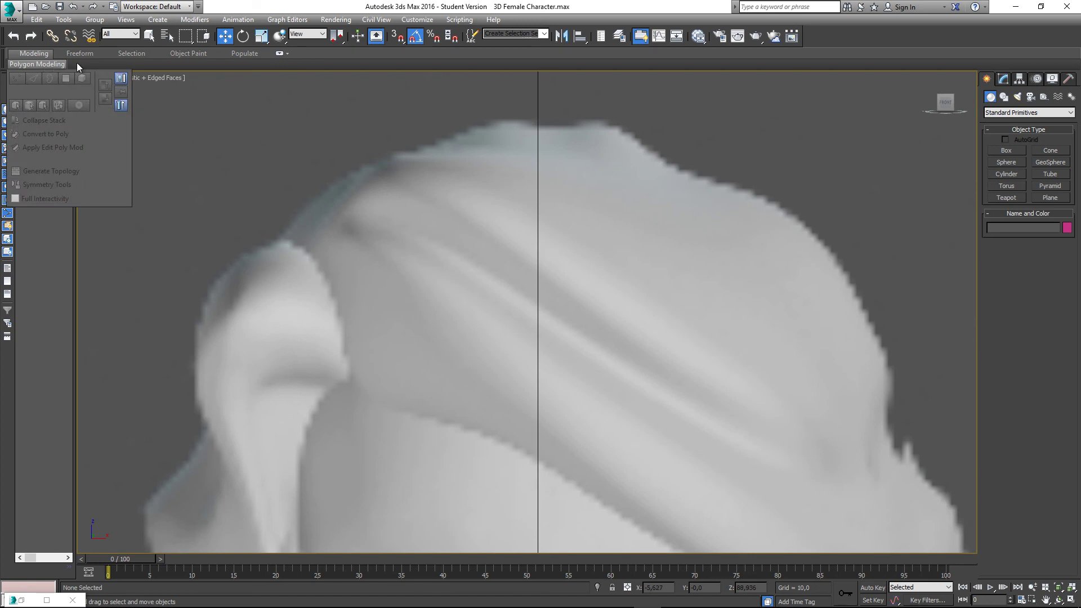
click(167, 80)
click(89, 77)
click(86, 78)
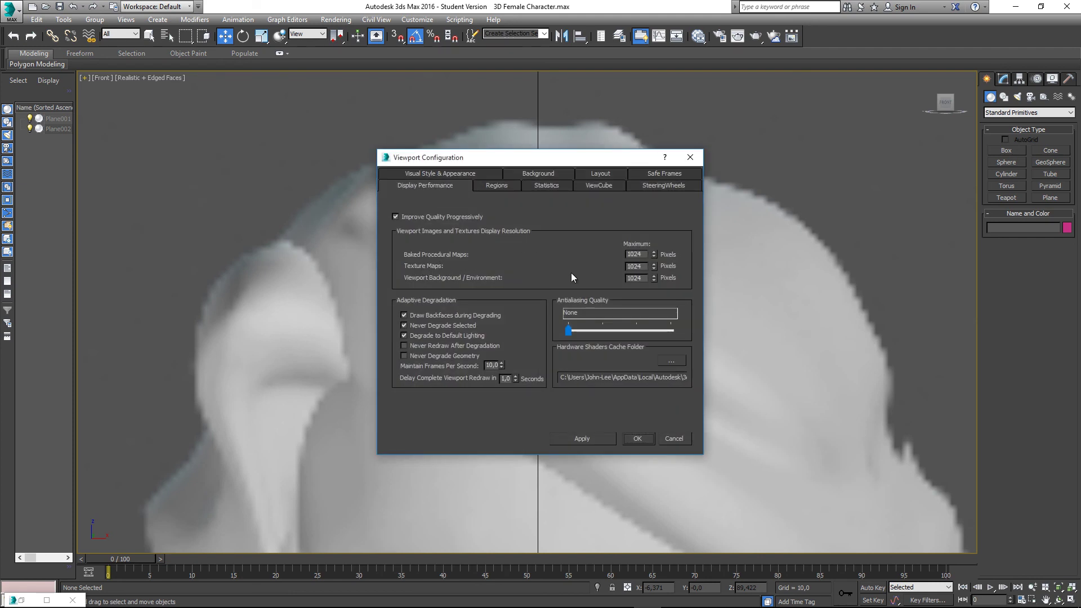
double_click(638, 266)
text(4048)
click(636, 438)
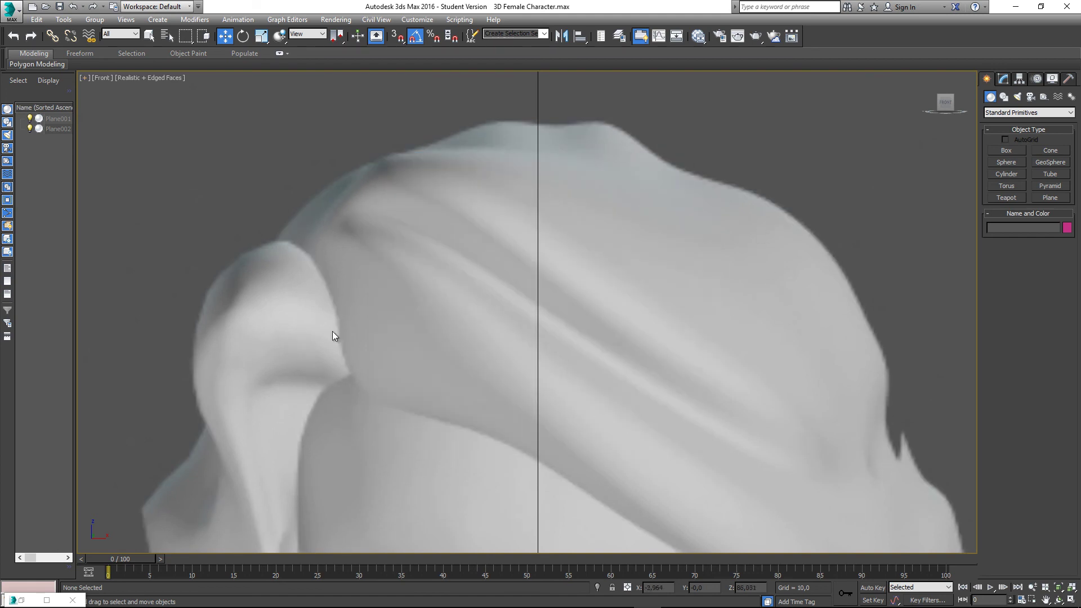
Switch to the perspective view and examine the front and profile reference planes together from an angle
middle_drag(453, 301, 393, 281)
key(p)
scroll(407, 288, down, 20)
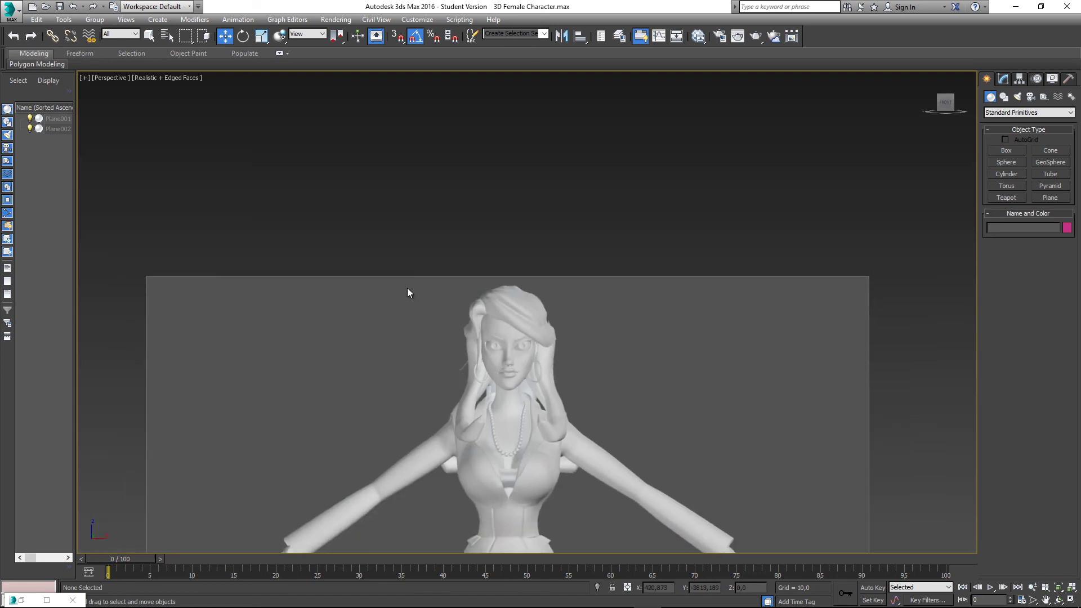
alt+middle_drag(534, 361, 490, 313)
scroll(505, 350, up, 9)
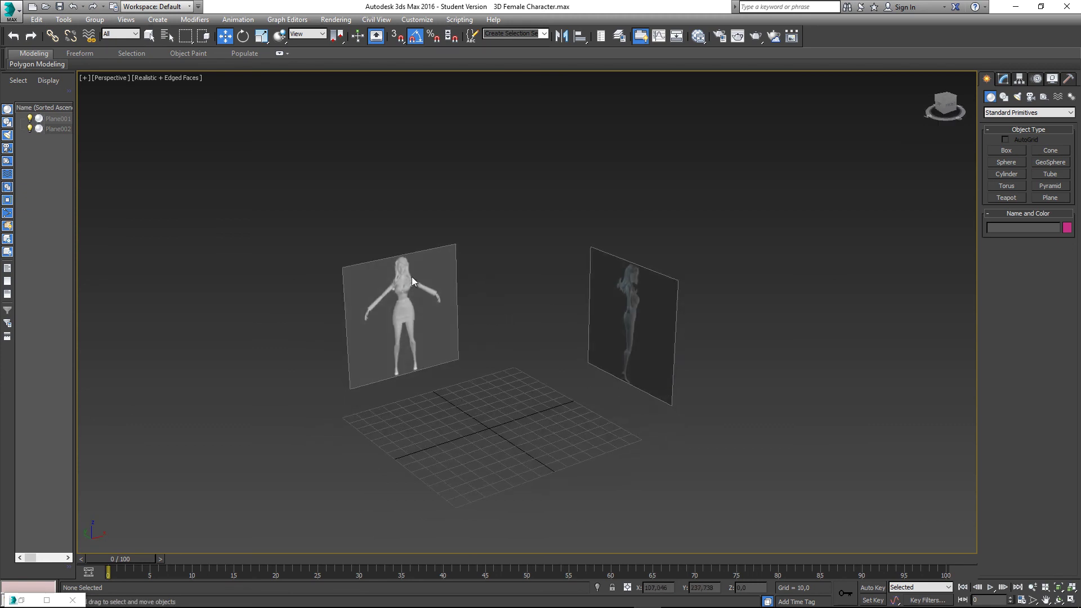
drag(395, 220, 766, 443)
alt+middle_drag(393, 300, 550, 339)
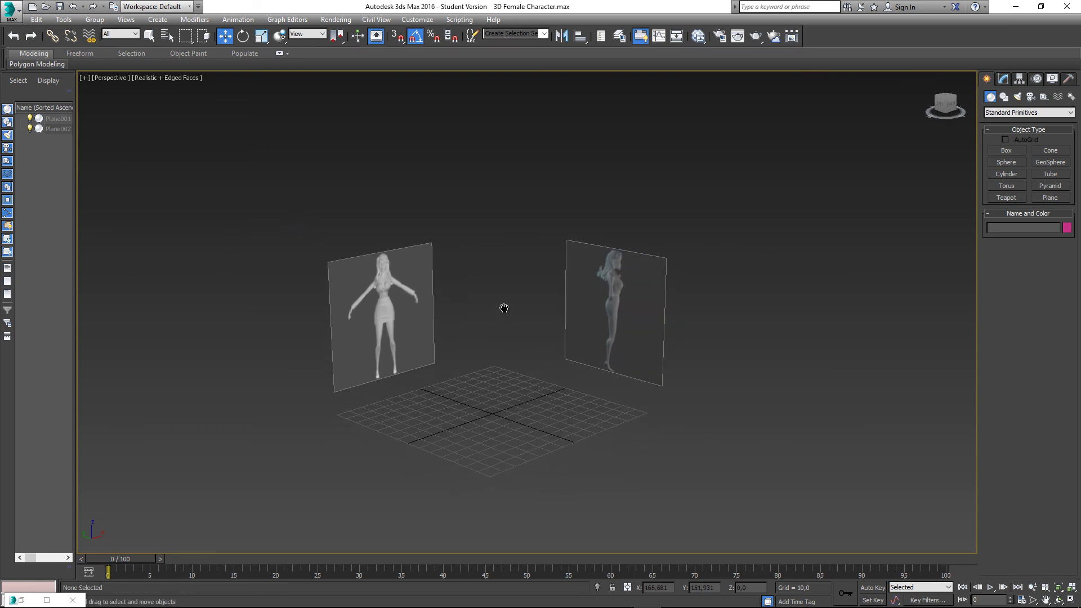
scroll(504, 309, up, 3)
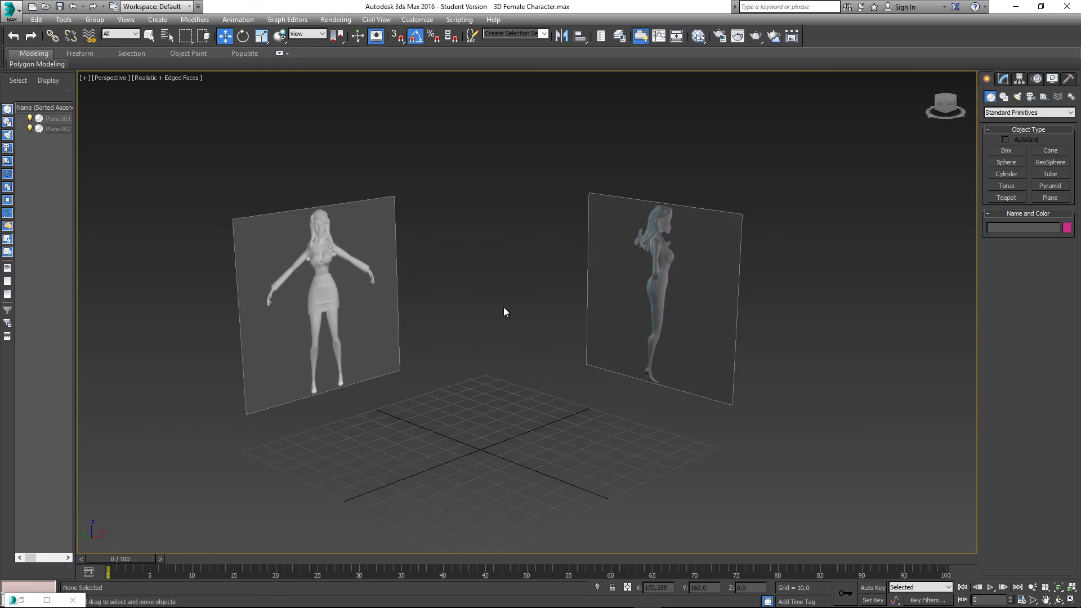